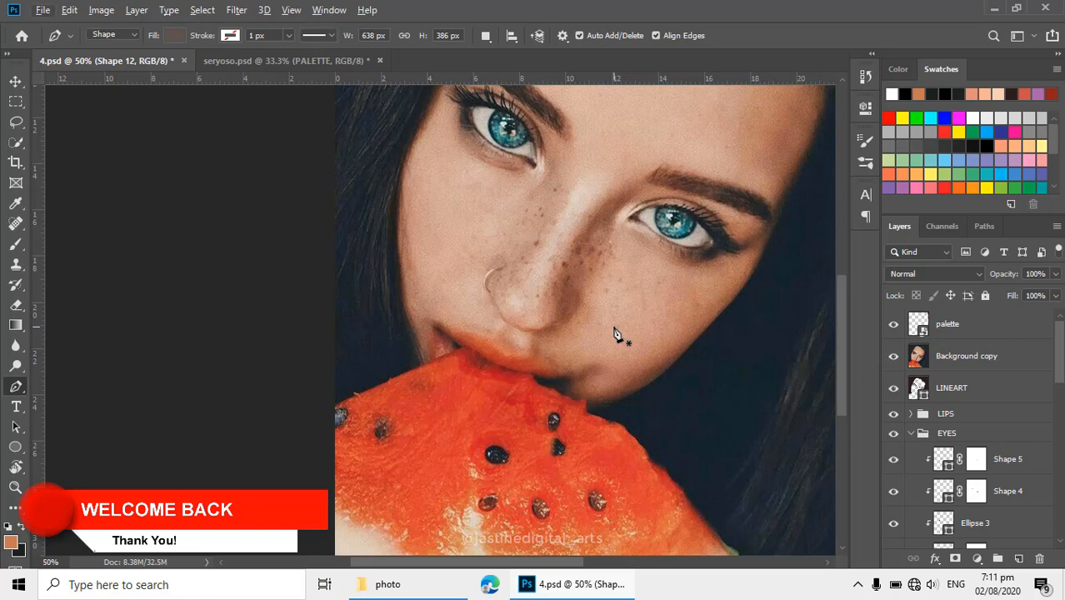
left_click(613, 327, "ctrl+alt")
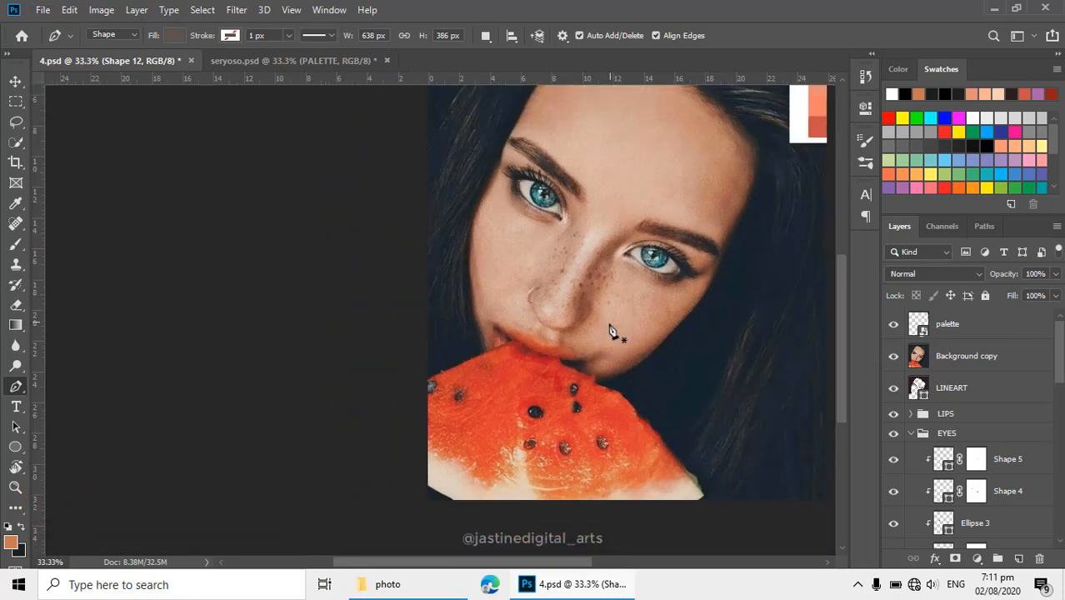
left_click(535, 344, "ctrl")
left_click_drag(569, 396, 532, 449)
left_click_drag(555, 333, 509, 419)
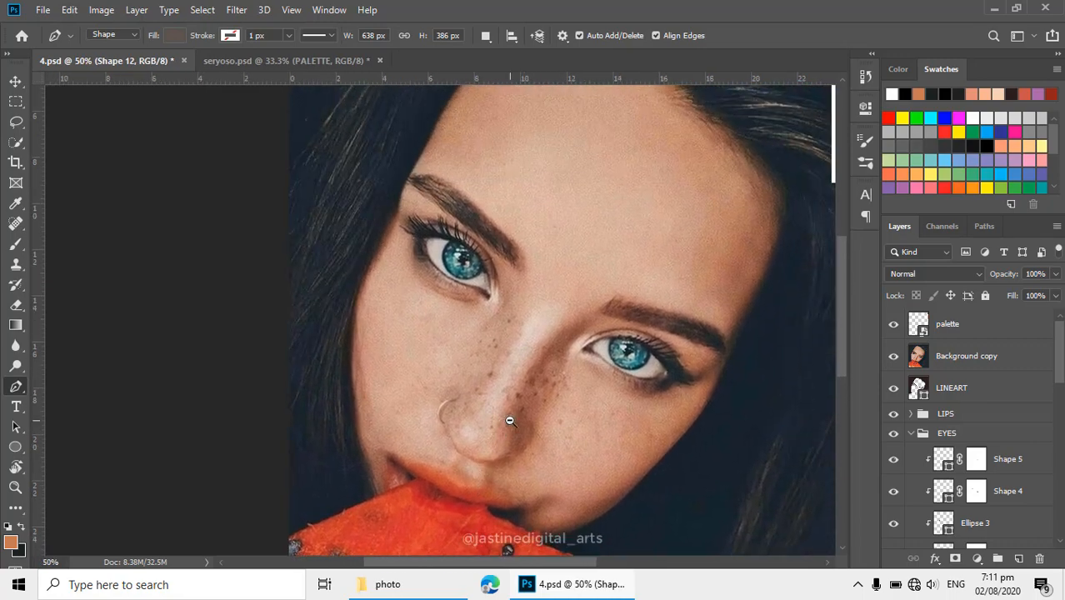
left_click(510, 421, "alt")
left_click(567, 340, "ctrl")
mouse_move(551, 340)
left_mouse_down()
mouse_move(493, 393)
mouse_move(544, 365)
mouse_move(547, 336)
left_mouse_up()
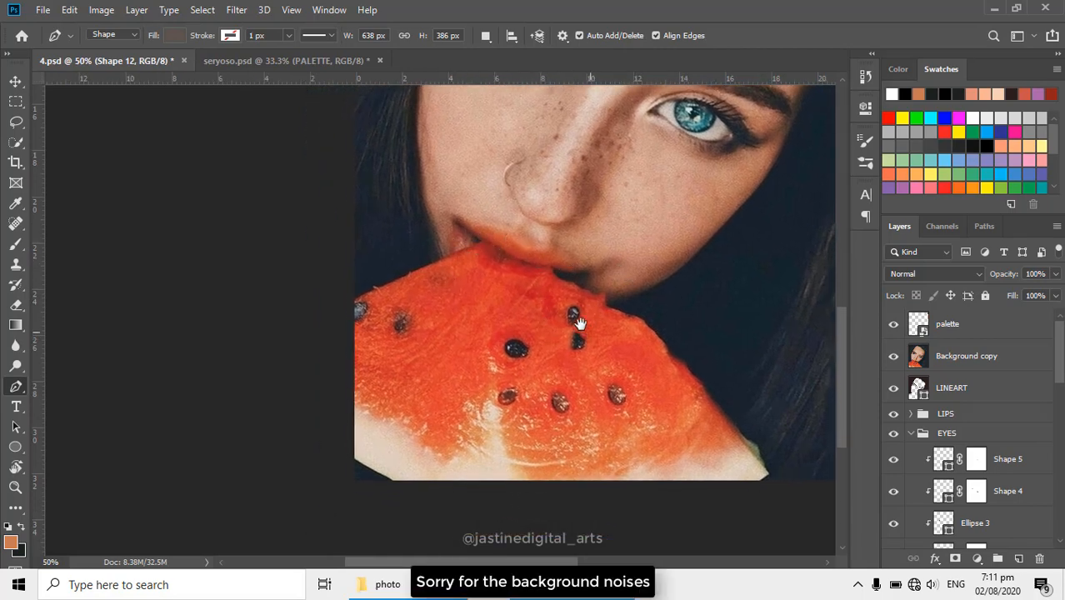
left_click_drag(588, 332, 563, 318)
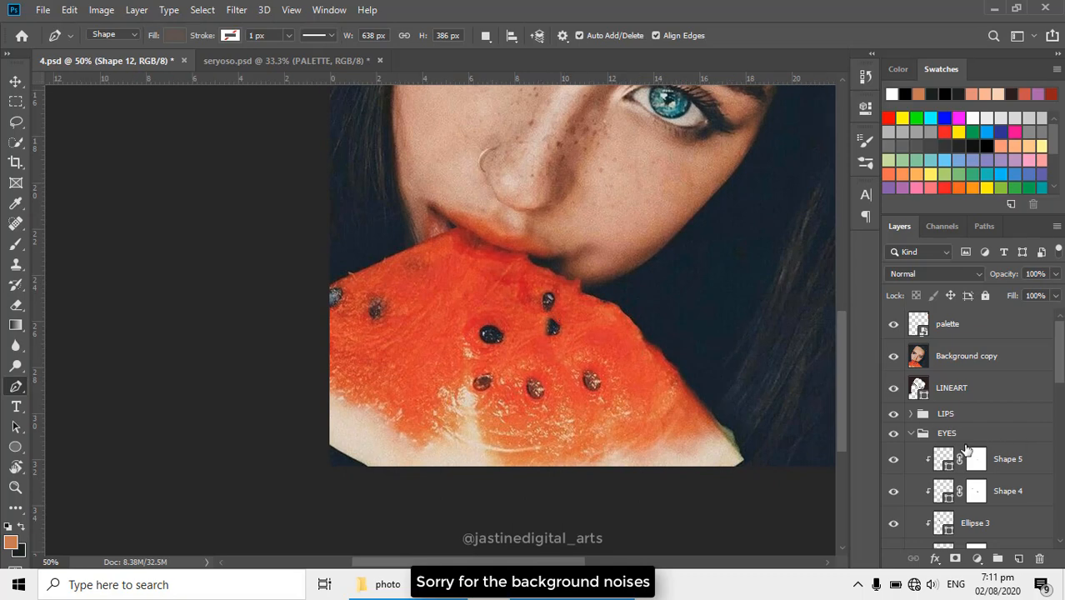
- Collapse the EYES group and add a new layer directly above the LIPS group
left_click(917, 434)
left_click(912, 433)
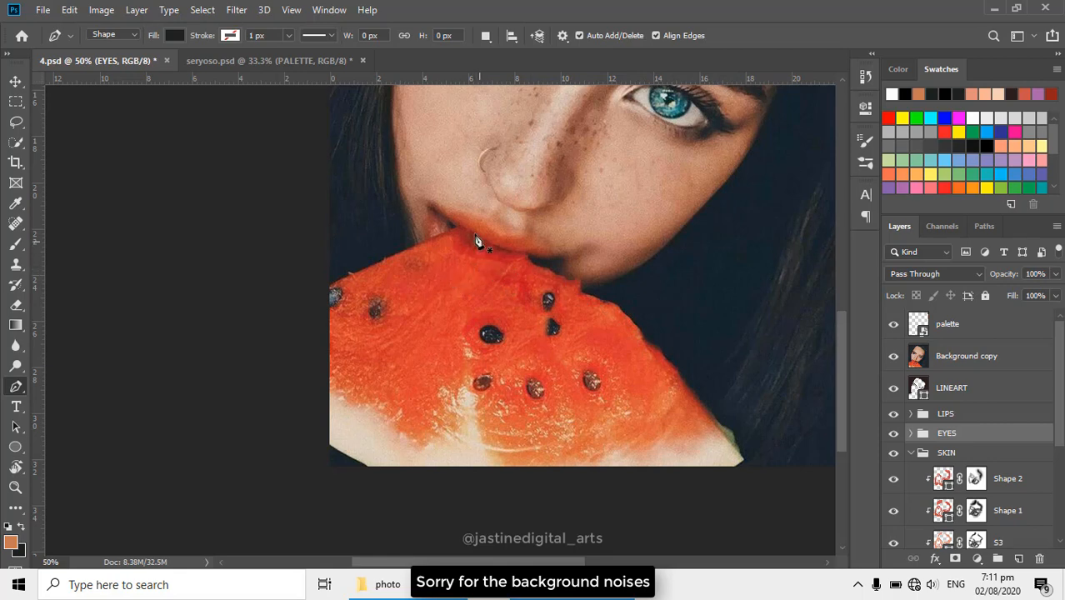
left_click(930, 417)
left_click(1019, 558)
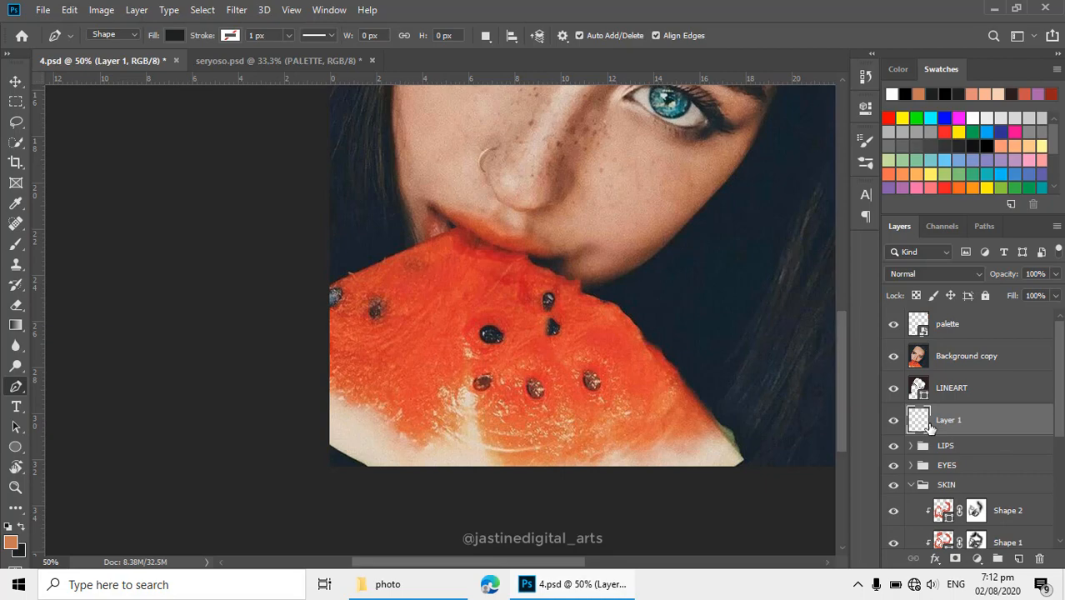
- Start a Pen shape at the mouth, running past the canvas's left edge and below the image to the watermelon's lower-right tip
left_click(483, 320, "ctrl")
left_click_drag(491, 303, 512, 354)
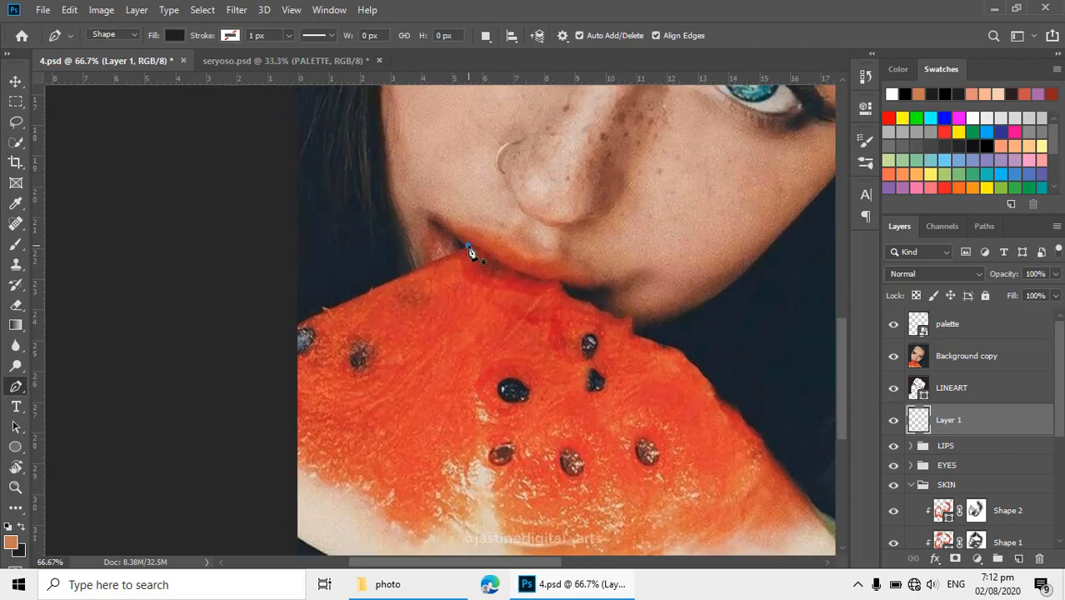
left_click(468, 247)
left_click(281, 336)
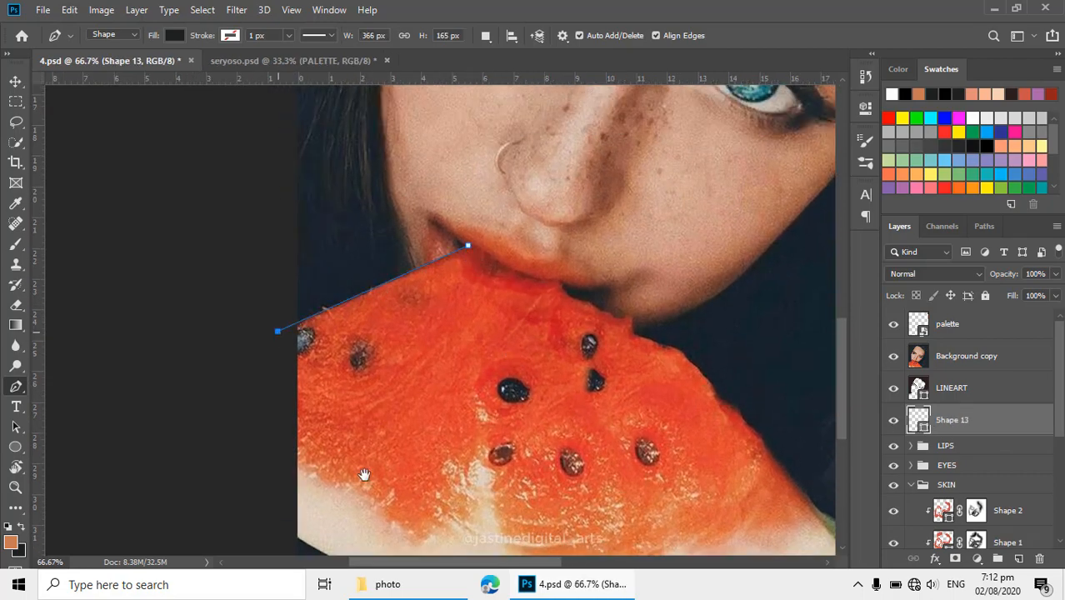
left_click_drag(293, 545, 339, 355)
left_click(296, 425)
left_click_drag(520, 422, 317, 480)
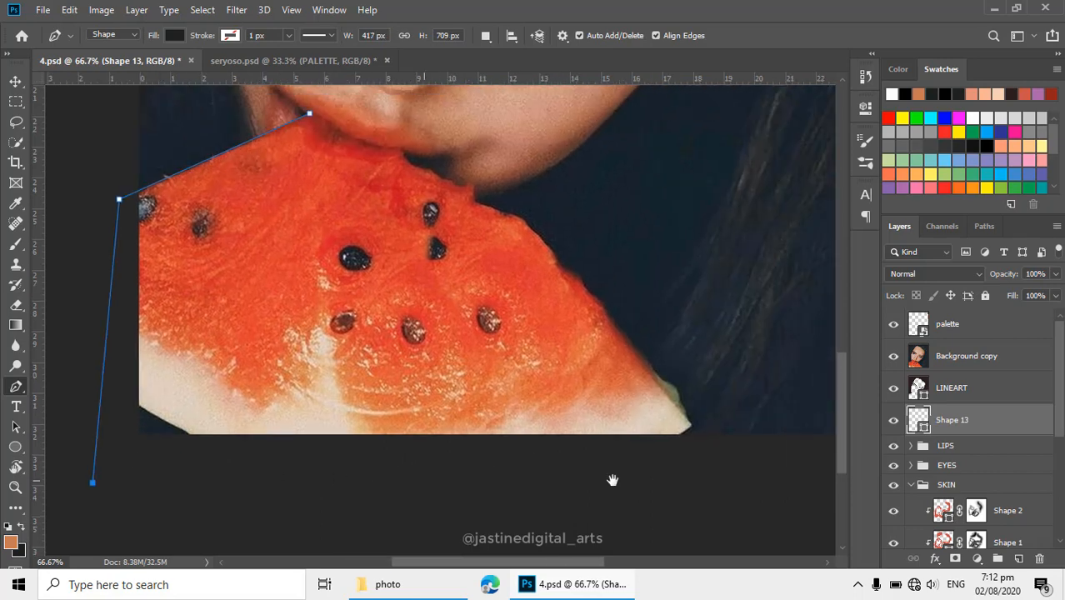
left_click(685, 438)
left_click(695, 423)
- Trace the green rind and the lower part of the watermelon's right edge with Pen anchors
scroll(695, 421, "up", 2)
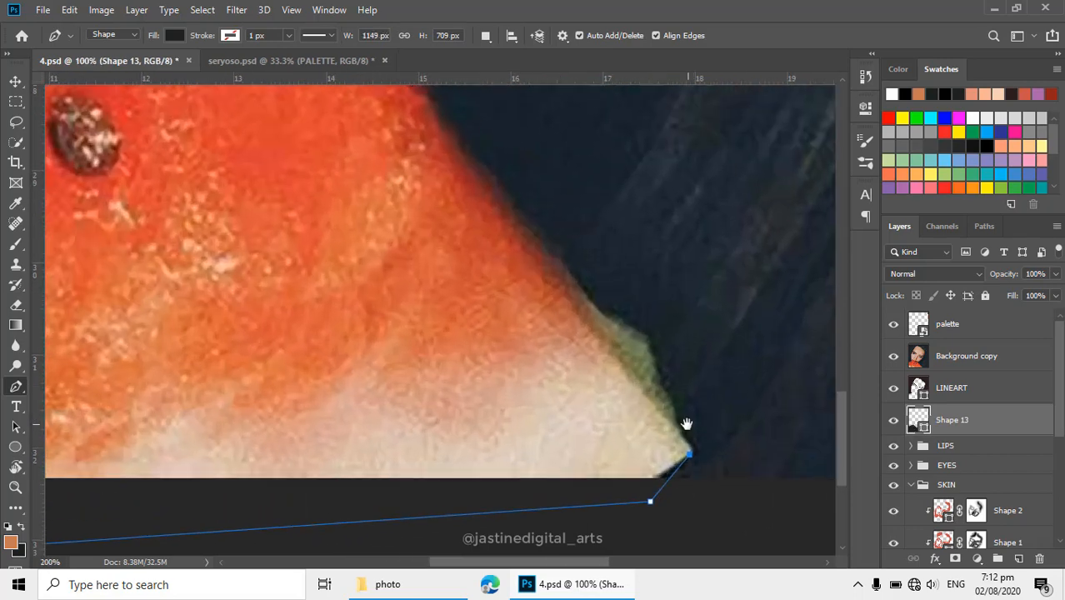
left_click(679, 422)
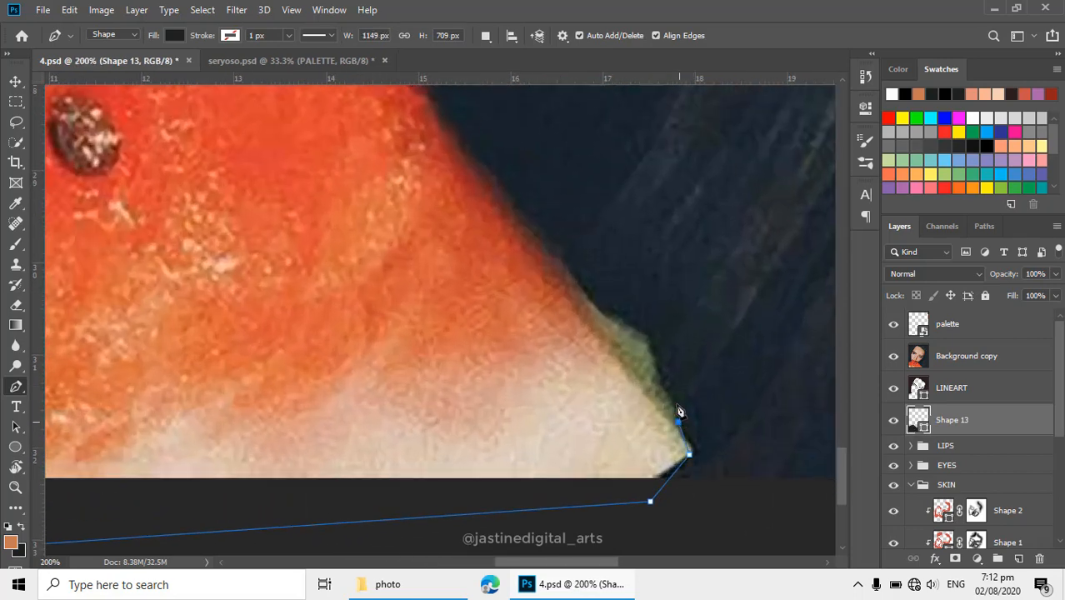
left_click(647, 333)
left_click_drag(657, 381, 697, 431)
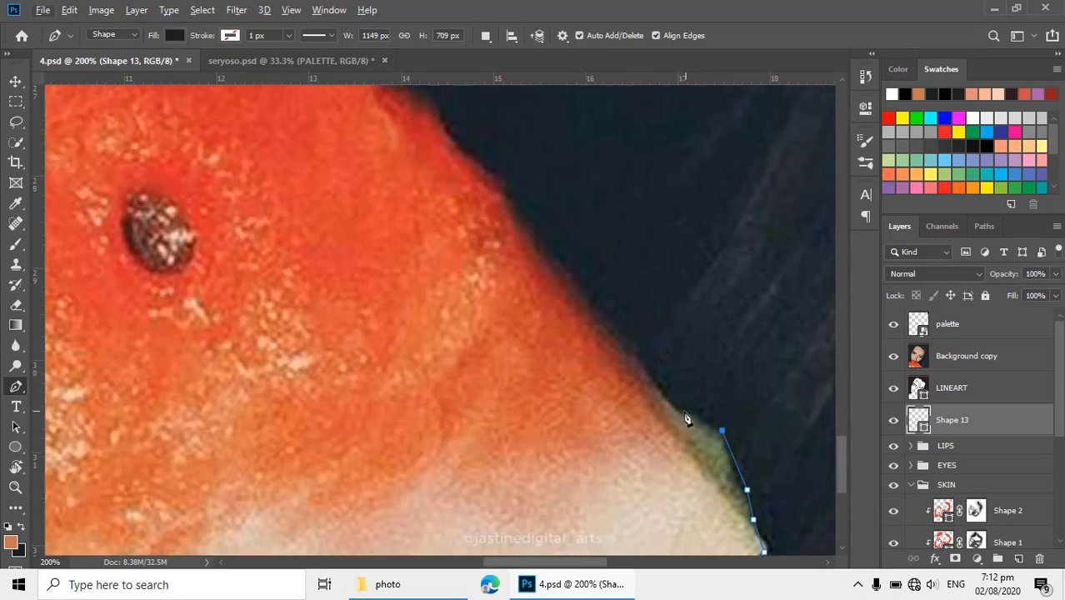
left_click(681, 411)
left_click_drag(649, 386, 698, 531)
left_click(650, 396, "alt")
left_click(614, 349, "alt")
left_click(673, 456)
left_click(653, 434)
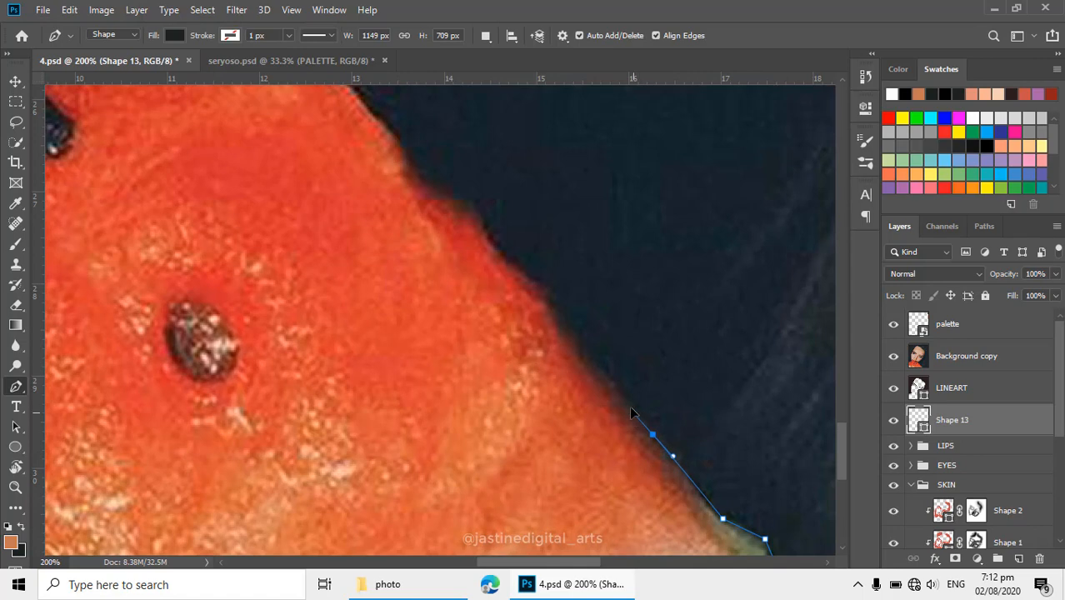
- Continue the path up the middle and upper part of the watermelon's right edge
left_click(559, 305)
left_click(543, 279)
left_click_drag(542, 280, 594, 425)
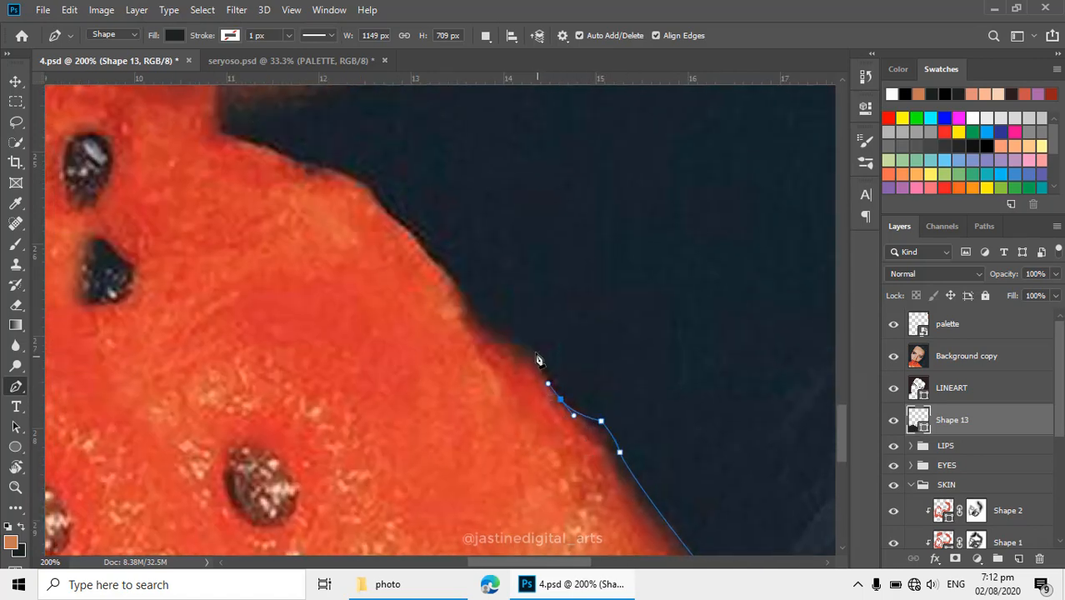
left_click(533, 350)
left_click_drag(480, 318, 617, 496)
left_click(547, 424)
left_click(589, 448)
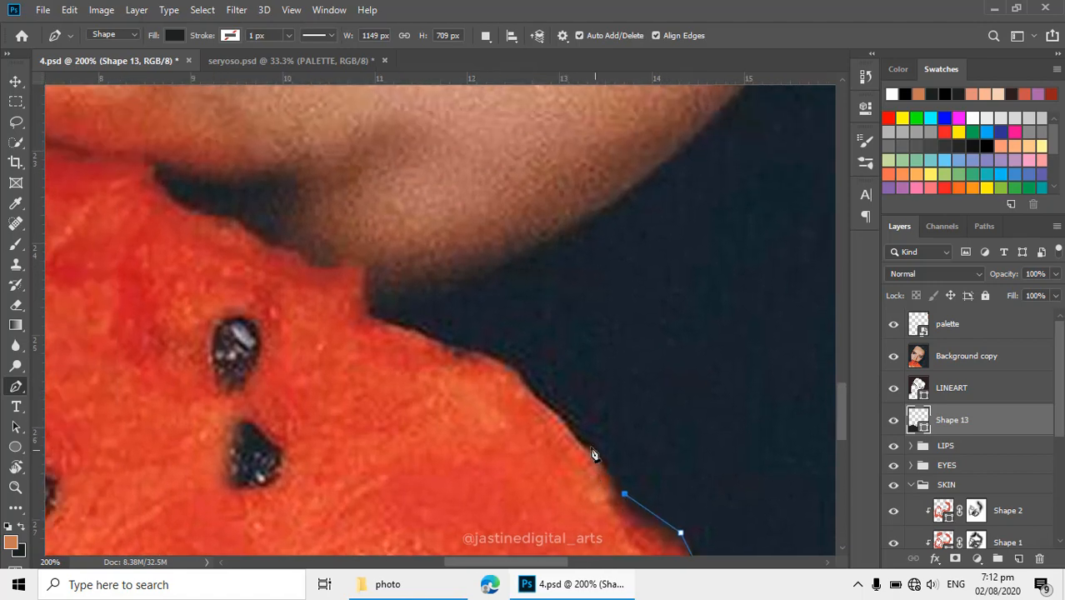
left_click(539, 400)
left_click(518, 366)
- Continue the path around the jagged watermelon edge below the chin up to the lips
left_click_drag(455, 347, 672, 455)
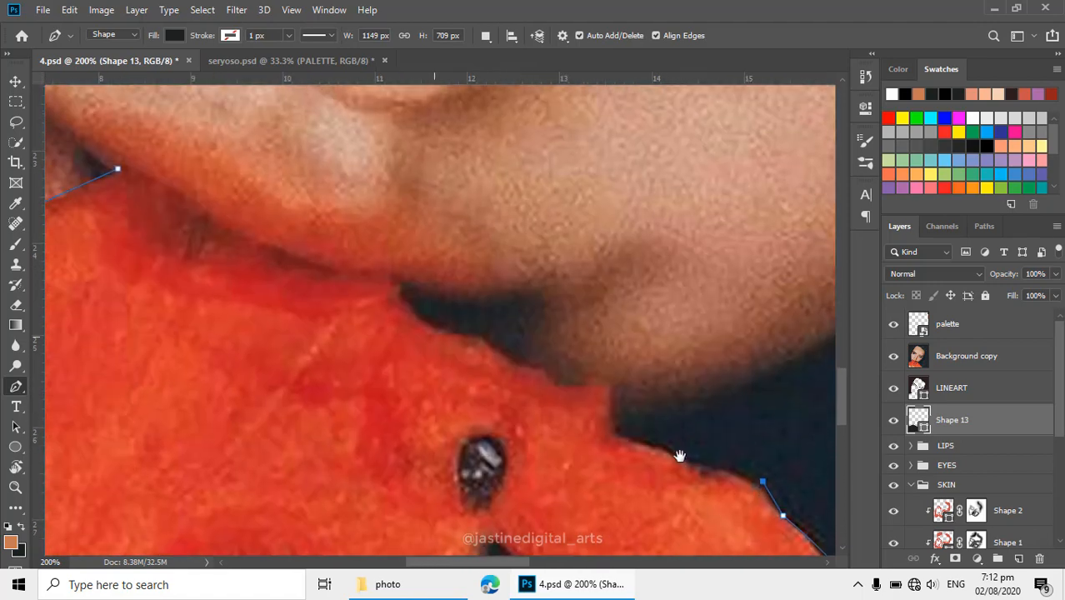
left_click(620, 434)
left_click(607, 386)
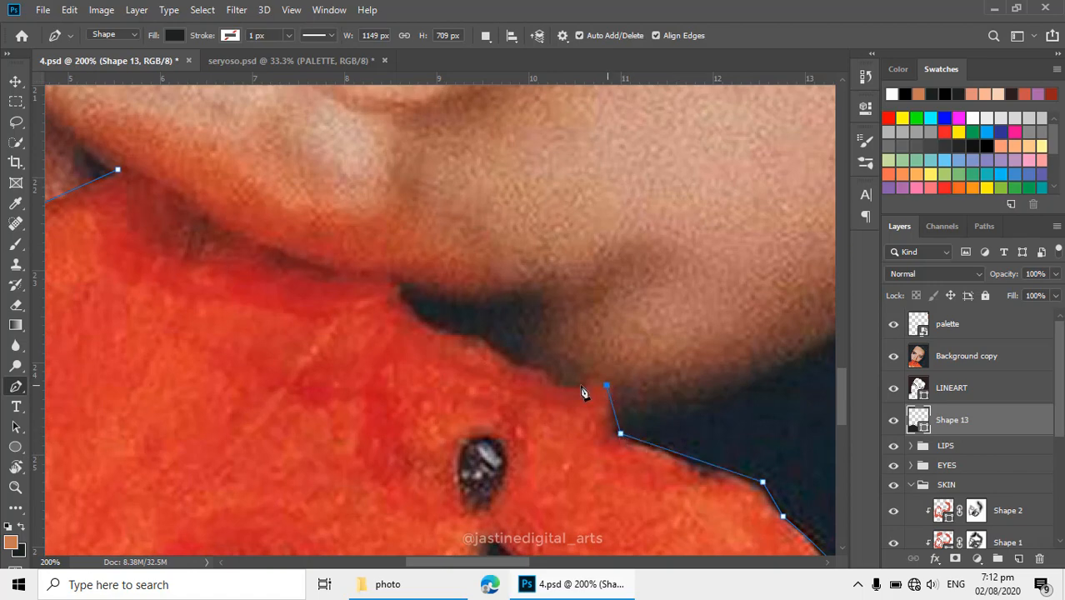
left_click_drag(552, 391, 614, 456)
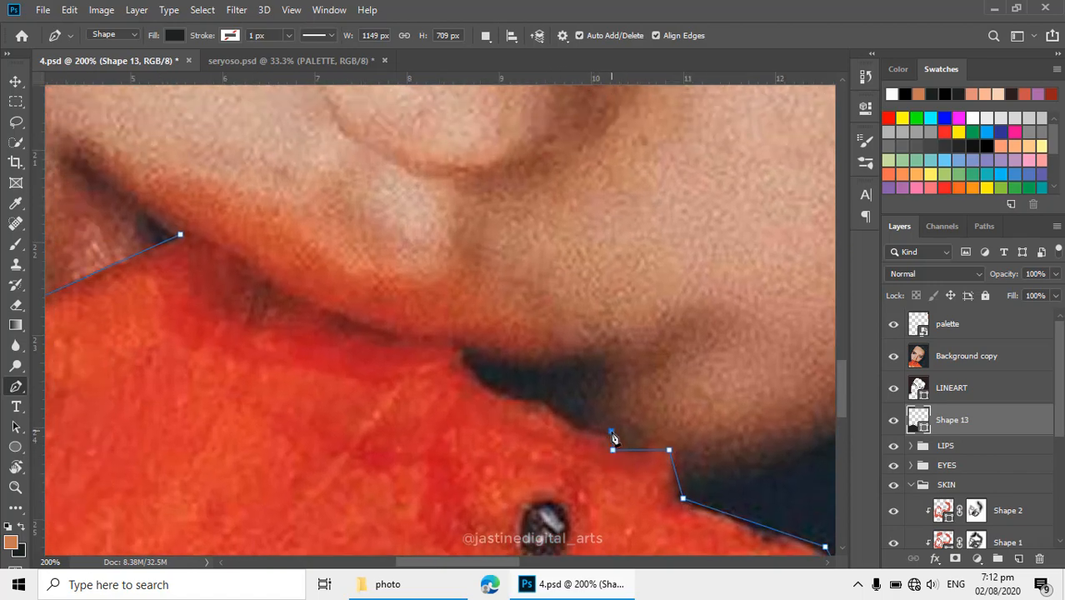
left_click(580, 429)
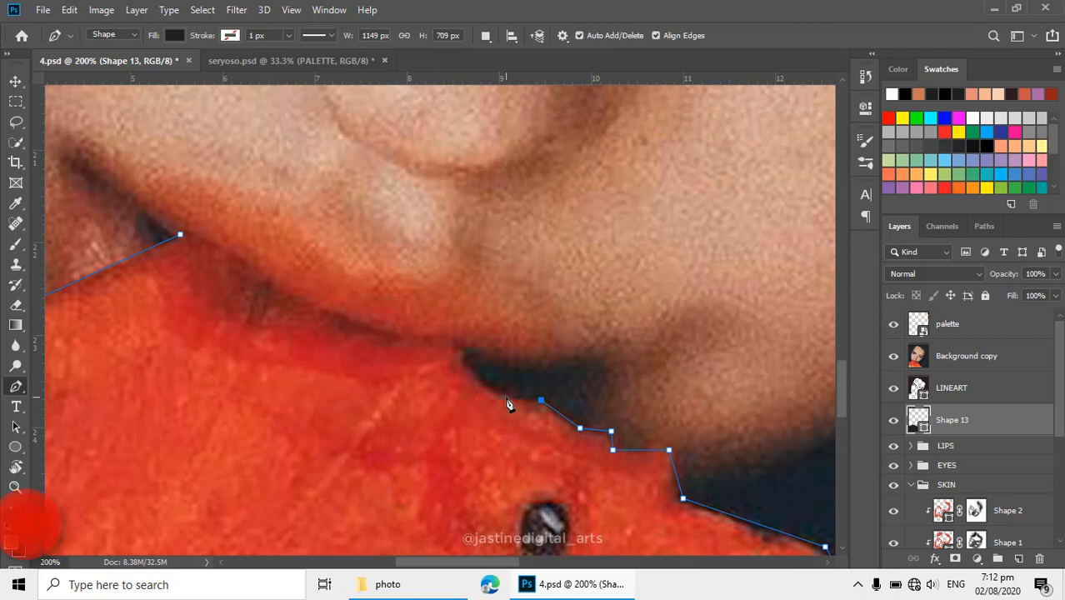
left_click(505, 397)
left_click_drag(524, 413, 618, 482)
left_click(555, 412)
left_click_drag(480, 403, 562, 437)
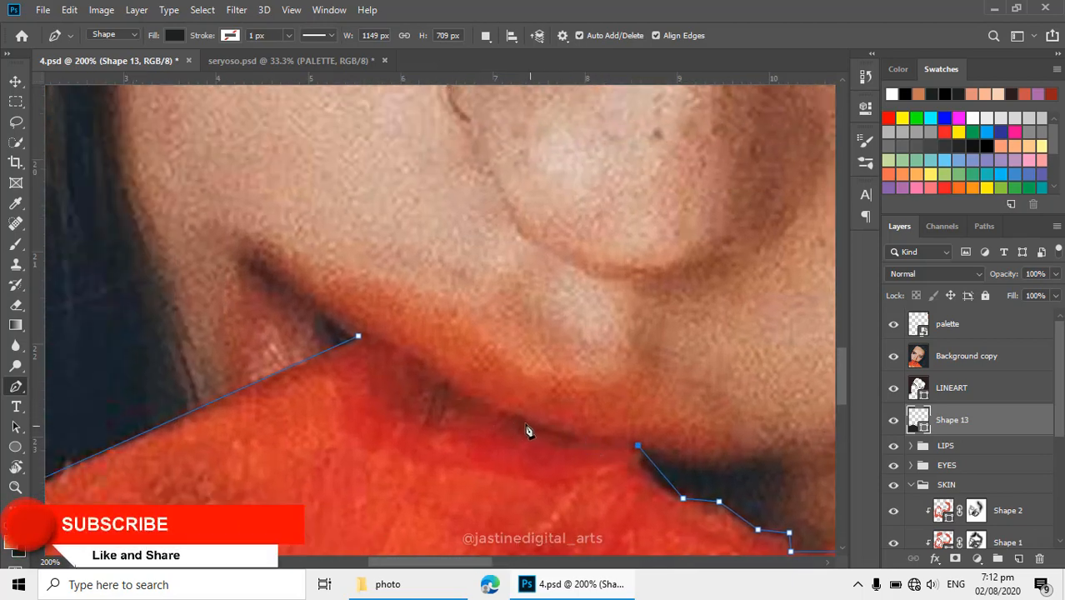
- Trace the watermelon edge along the lips and close the path at its starting anchor
left_click(359, 338)
key("ctrl+z")
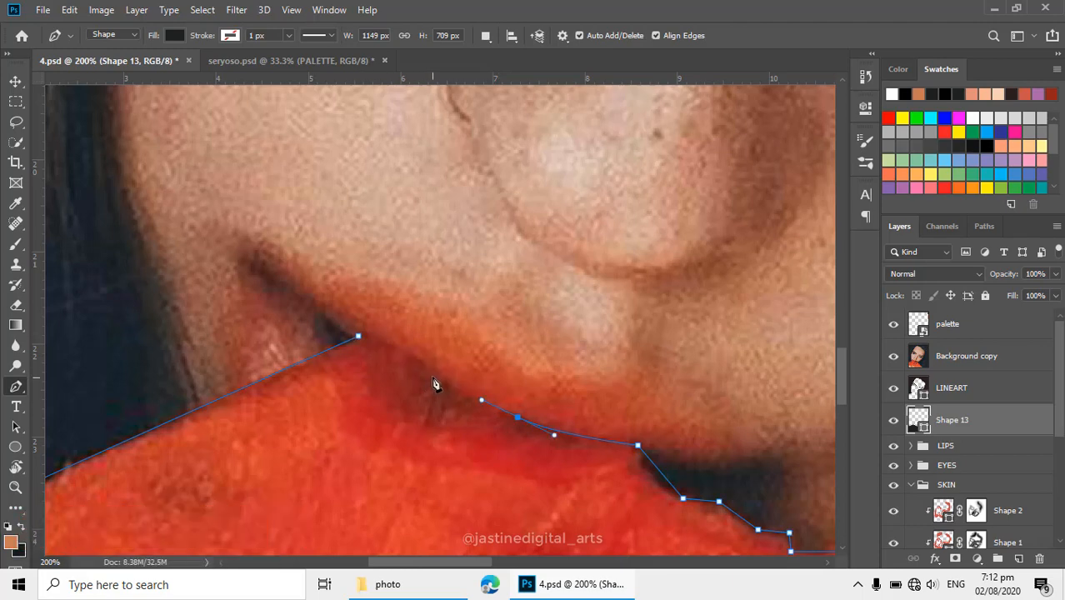
left_click(425, 372)
left_click_drag(359, 338, 325, 331)
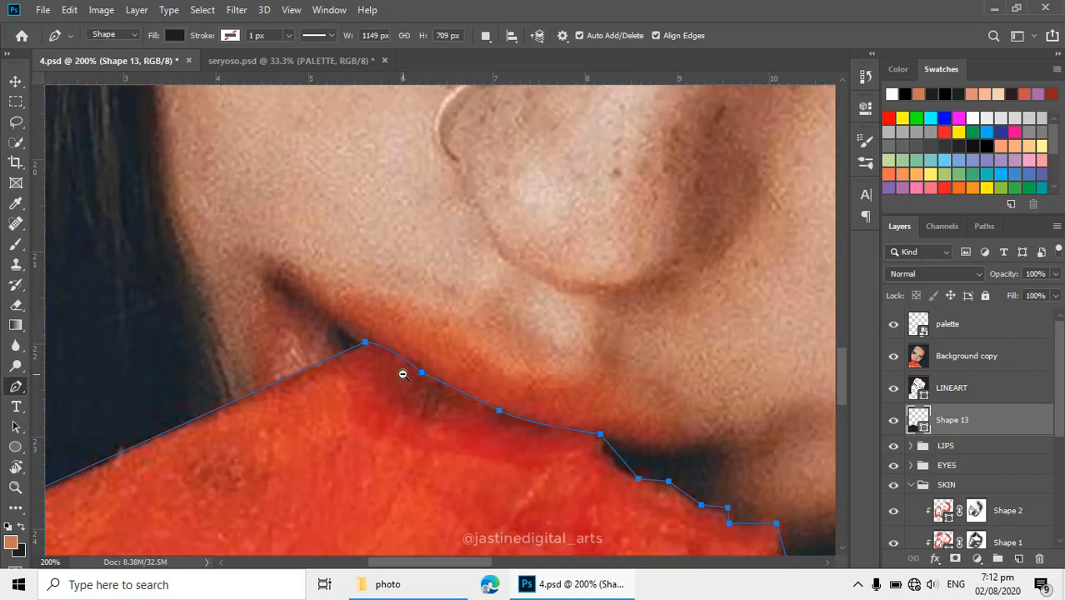
- Hide the Background copy layer to check the watermelon shape against the vector portrait
left_click(403, 374, "alt")
left_click(403, 375, "alt")
left_click(459, 463, "alt")
left_click_drag(468, 476, 468, 337)
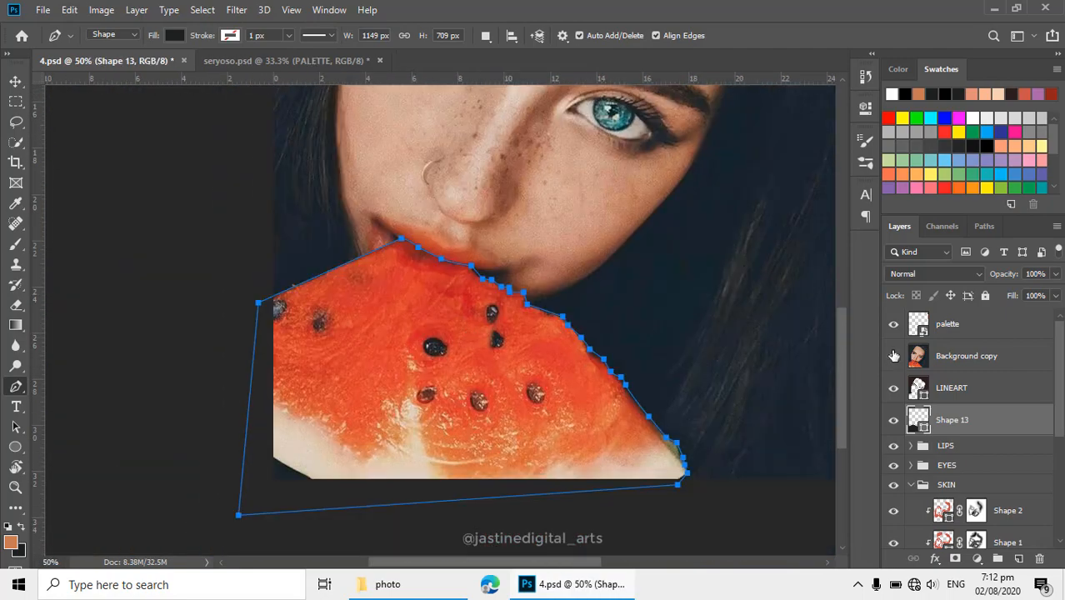
left_click(892, 357)
left_click(495, 331, "ctrl")
left_click(538, 337, "alt")
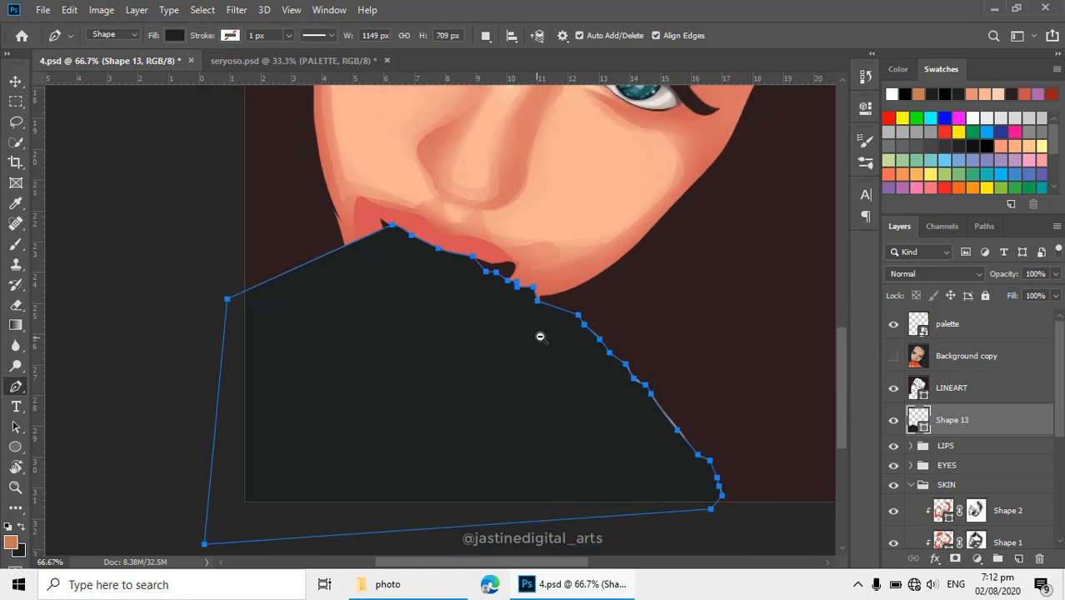
left_click(539, 338, "alt")
left_click(584, 287, "alt")
left_click_drag(578, 285, 667, 367)
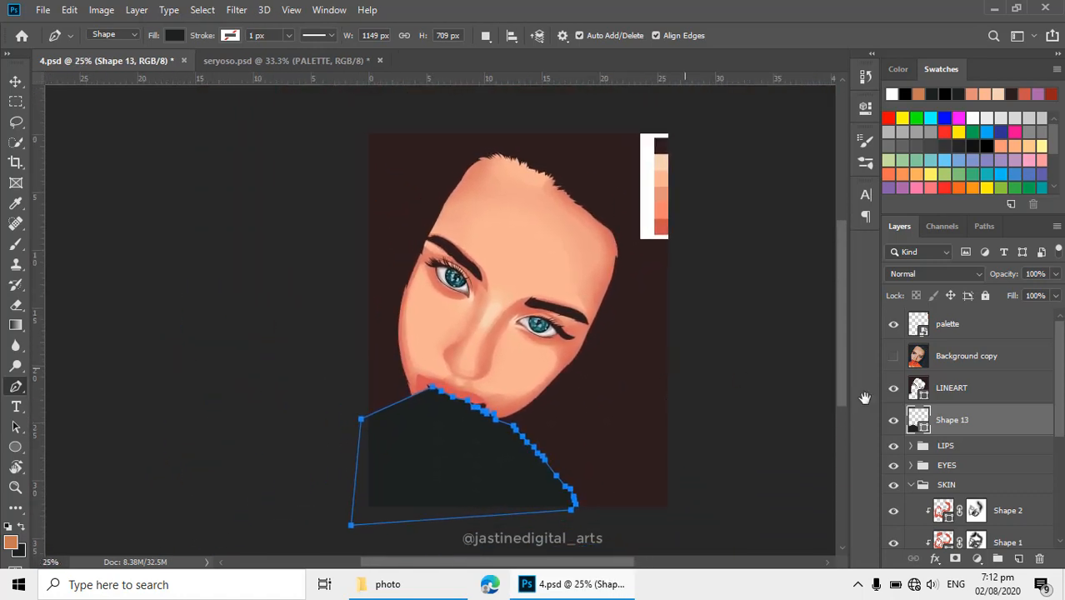
- Try green and pink swatches, set the watermelon shape's fill to bright red, and dismiss its path outline
double_click(920, 423)
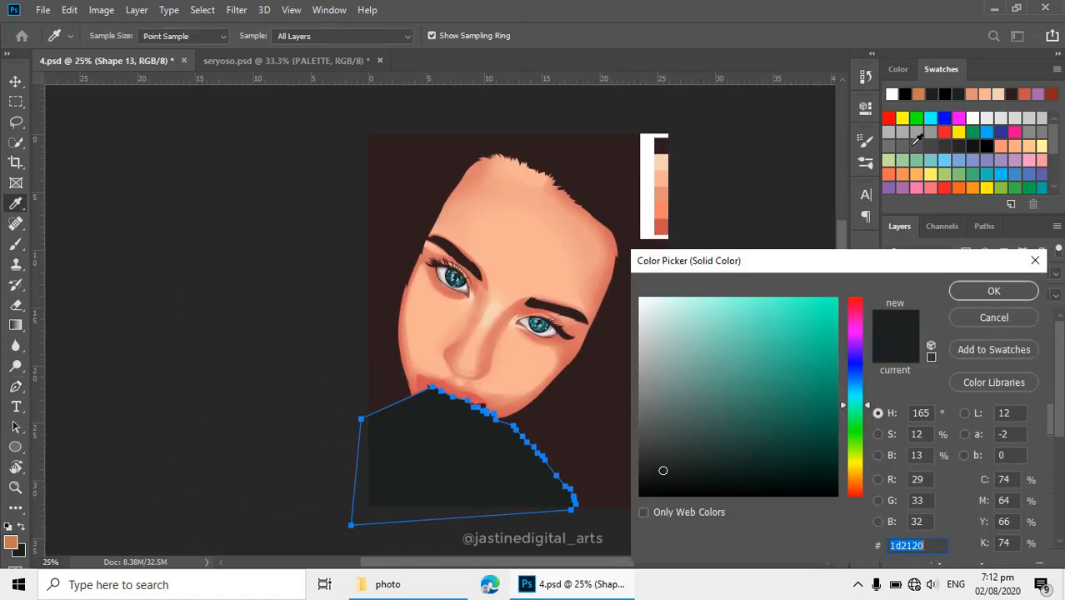
left_click(1016, 187)
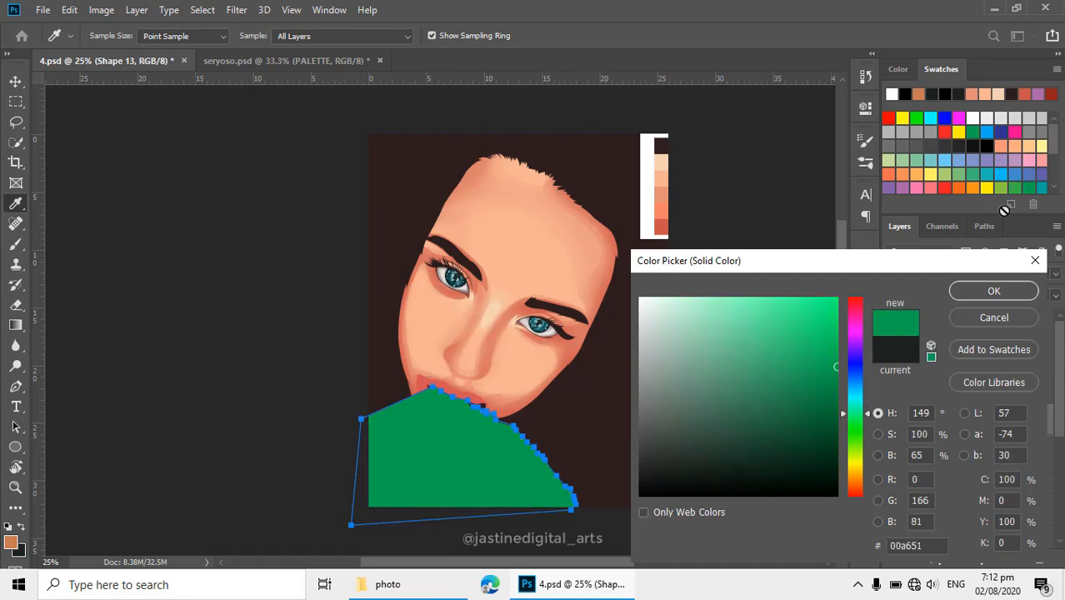
mouse_move(793, 435)
left_mouse_down()
mouse_move(795, 453)
mouse_move(770, 403)
mouse_move(782, 415)
left_mouse_up()
left_click(940, 188)
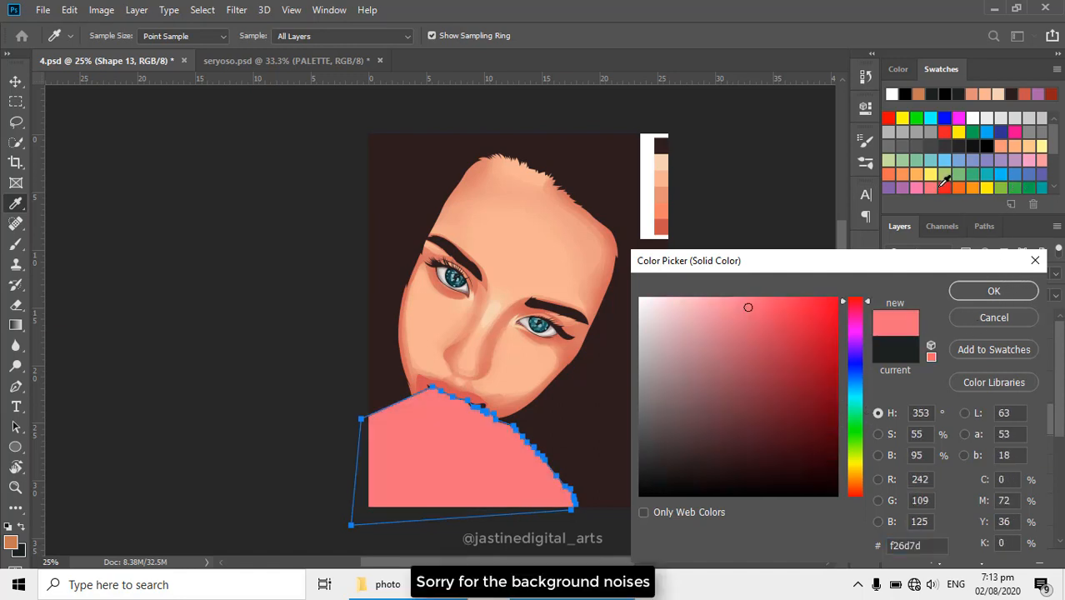
left_click(946, 188)
left_click(1006, 300)
scroll(465, 396, "up", 2)
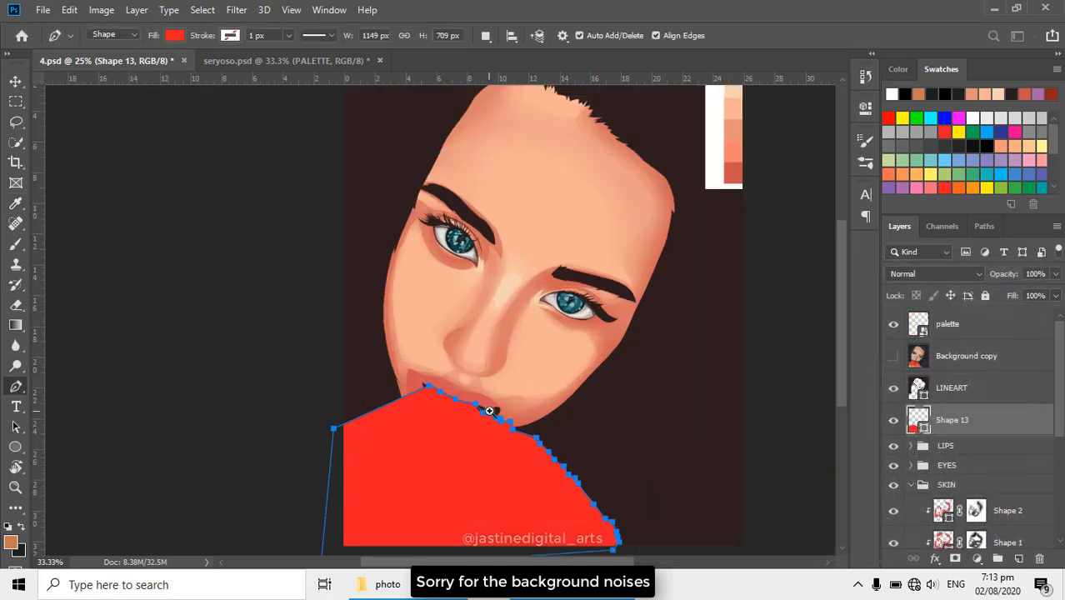
key("Return")
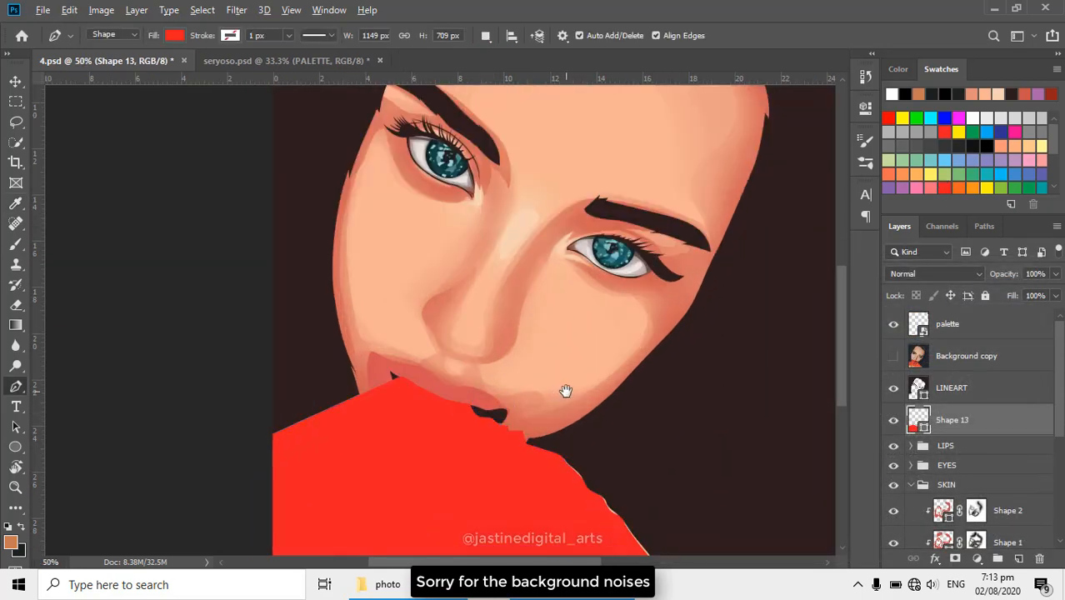
- Put the watermelon shape in a layer group named FRUIT and rename the shape layer BASE
scroll(566, 390, "down", 2)
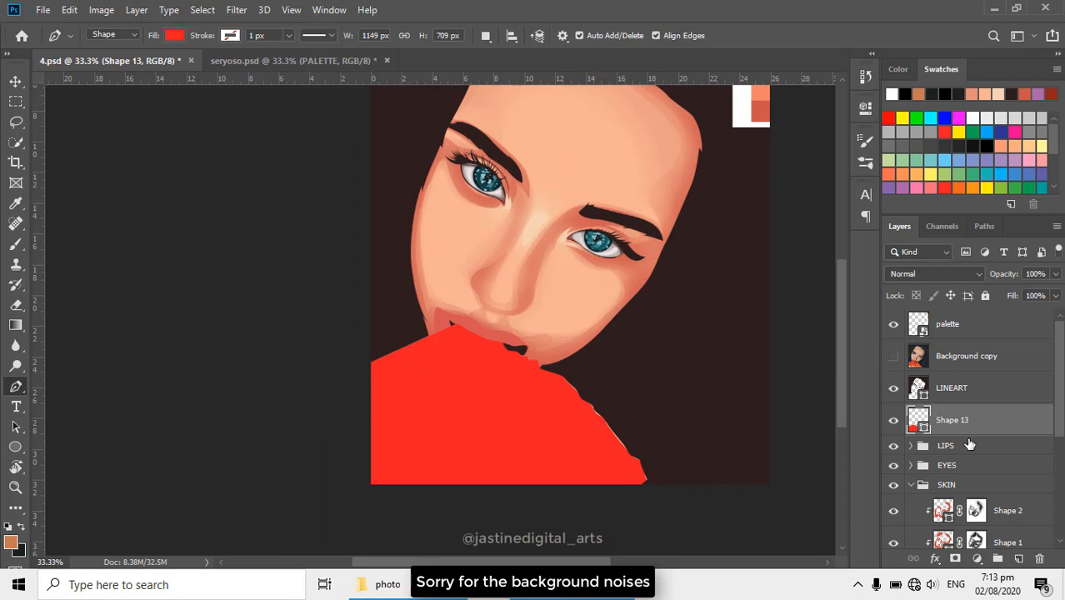
key("ctrl+g")
double_click(955, 415)
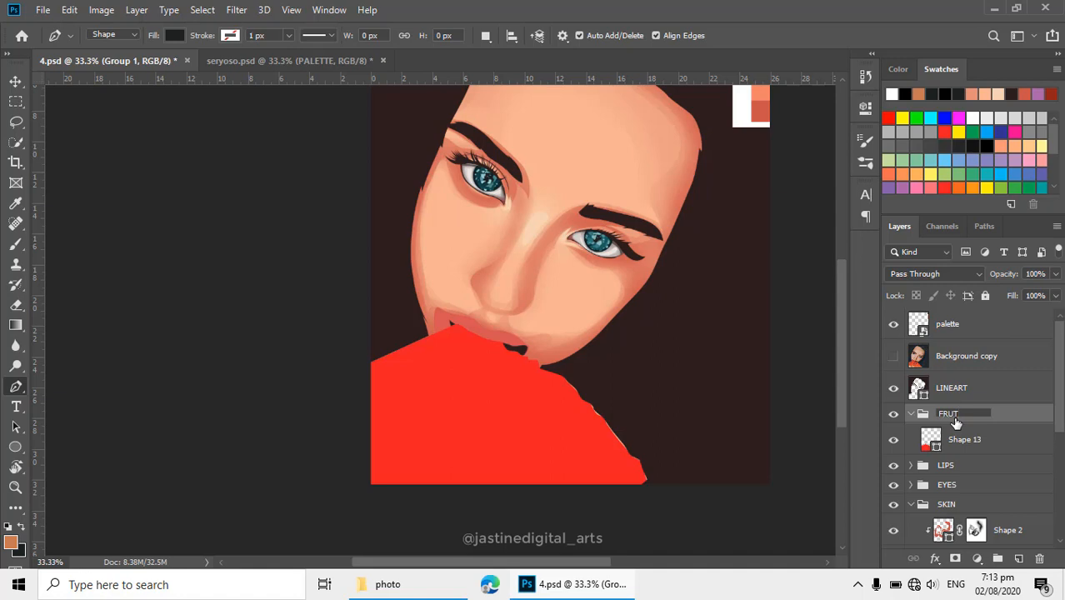
type("FRUIT")
key("Return")
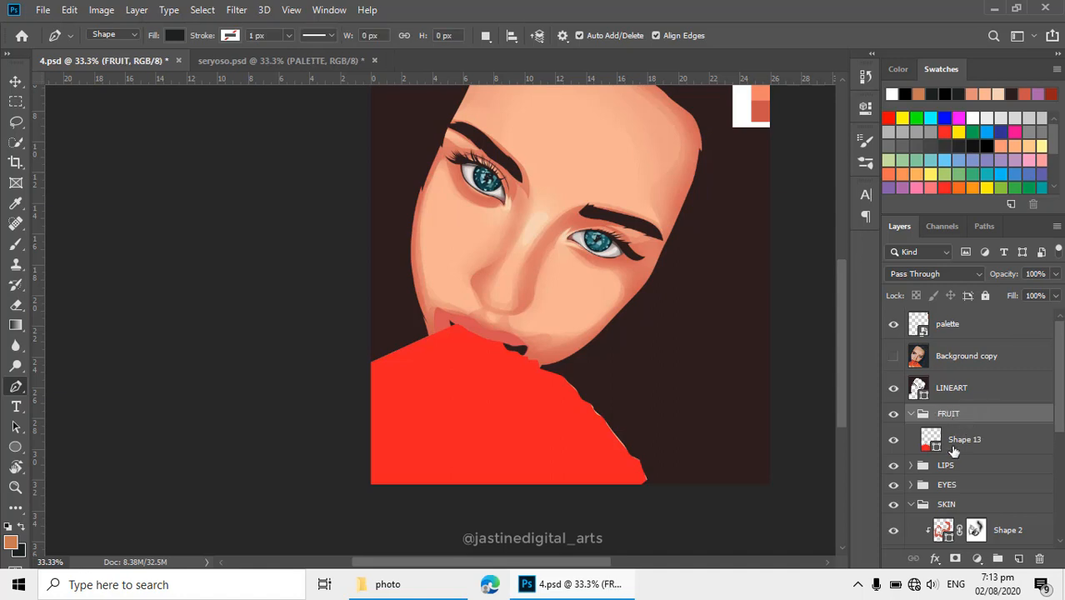
double_click(967, 439)
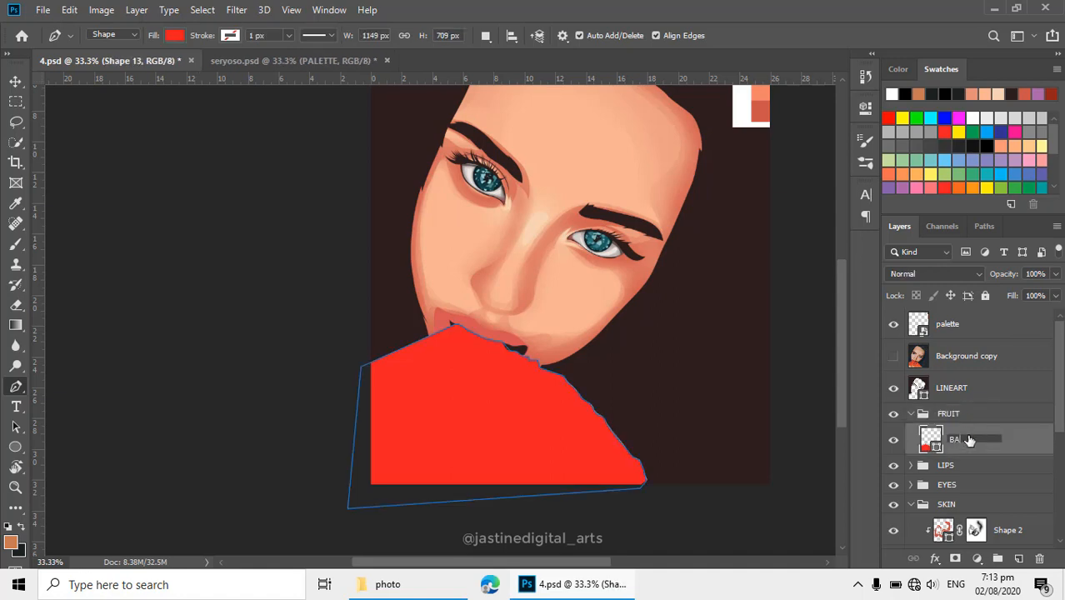
key("Return")
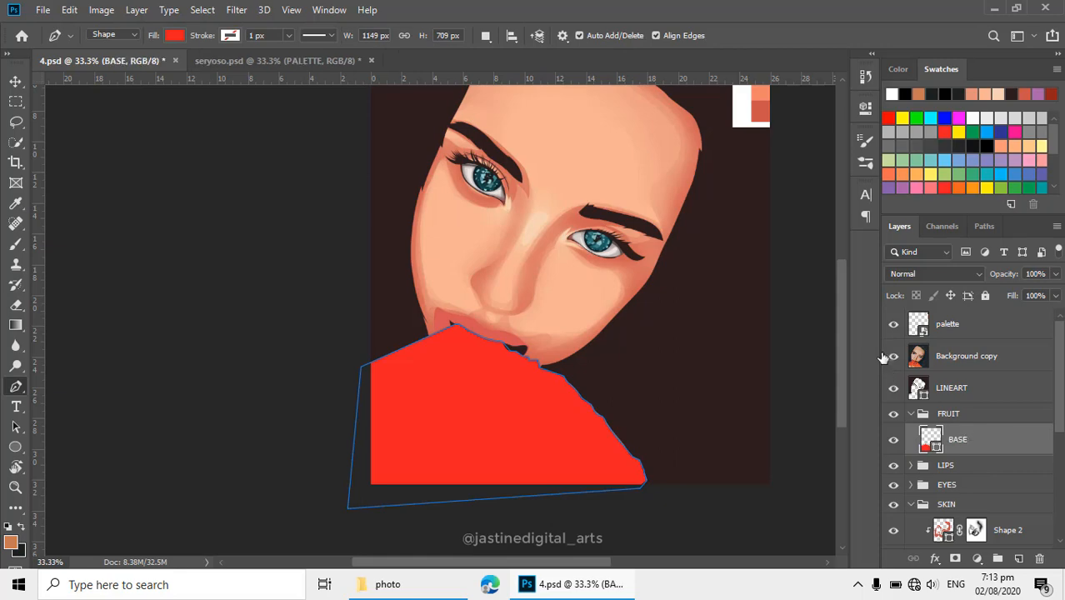
- Recolor the BASE shape with a red sampled from the watermelon flesh and compare it with the photo layer hidden
scroll(417, 399, "up", 1)
left_click_drag(527, 435, 511, 368)
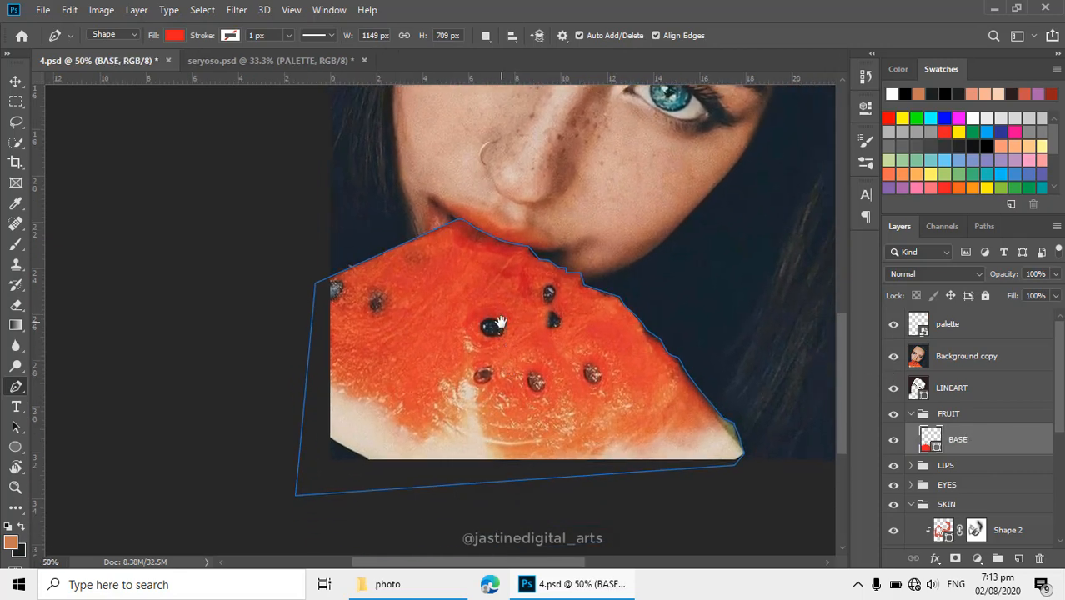
left_click_drag(473, 424, 478, 376)
scroll(477, 376, "up", 1)
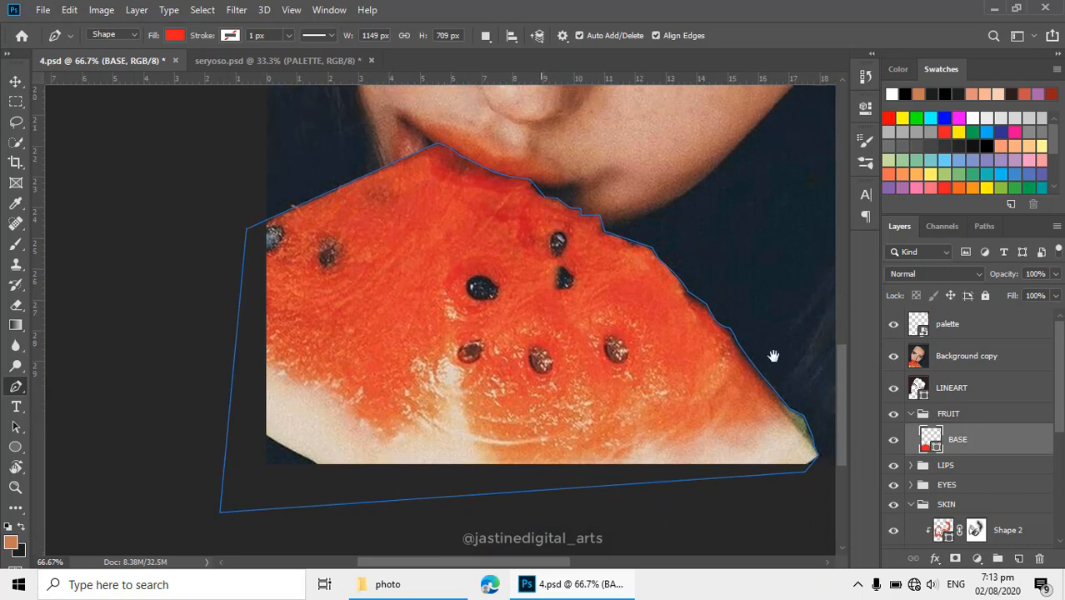
double_click(936, 447)
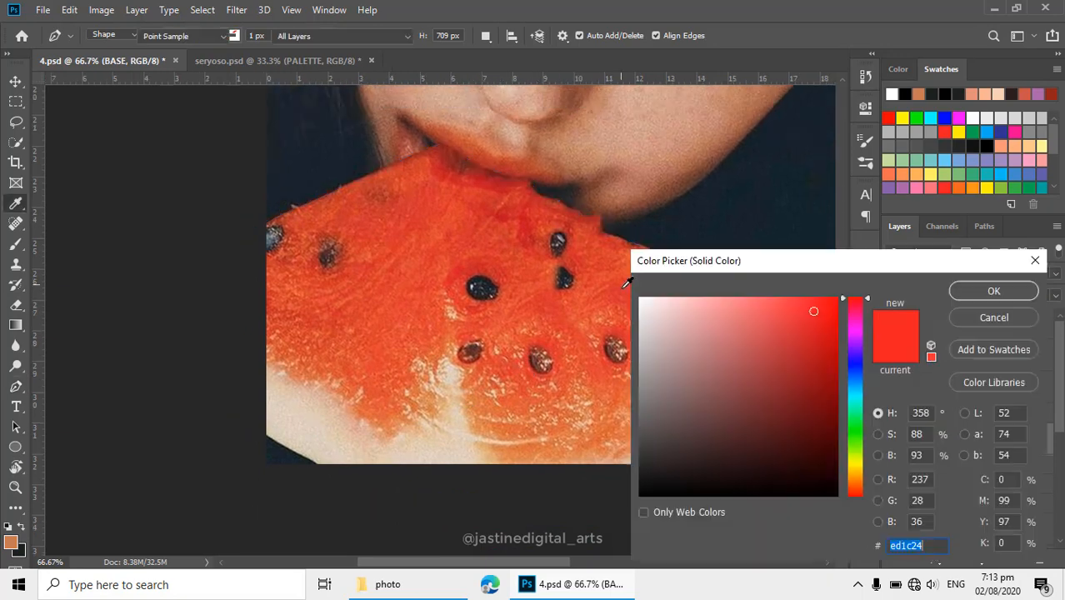
left_click(993, 291)
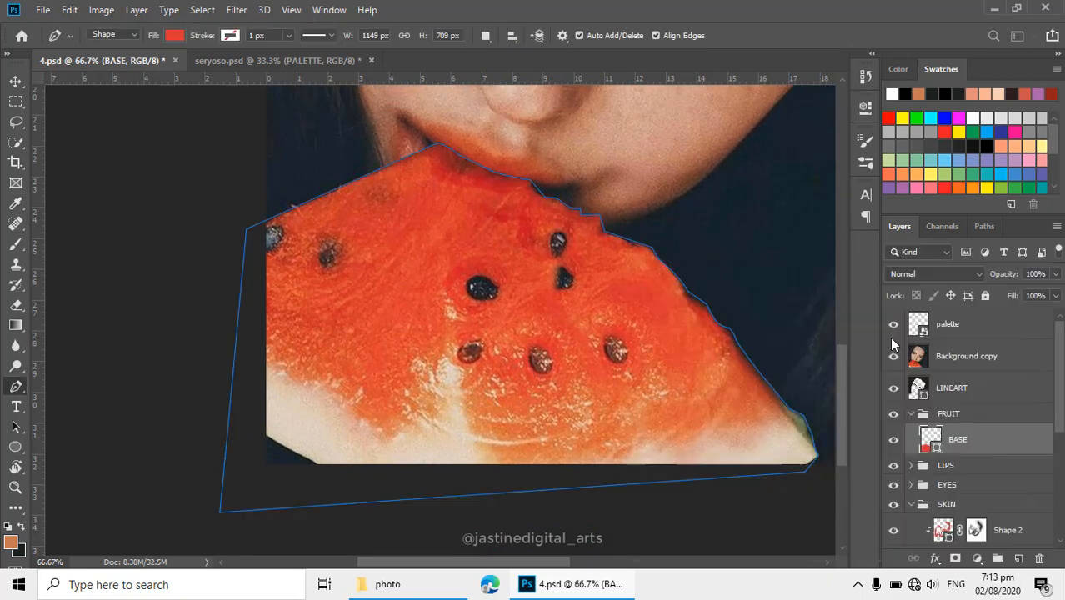
left_click(895, 356)
left_click(893, 356)
left_click_drag(505, 337, 462, 318)
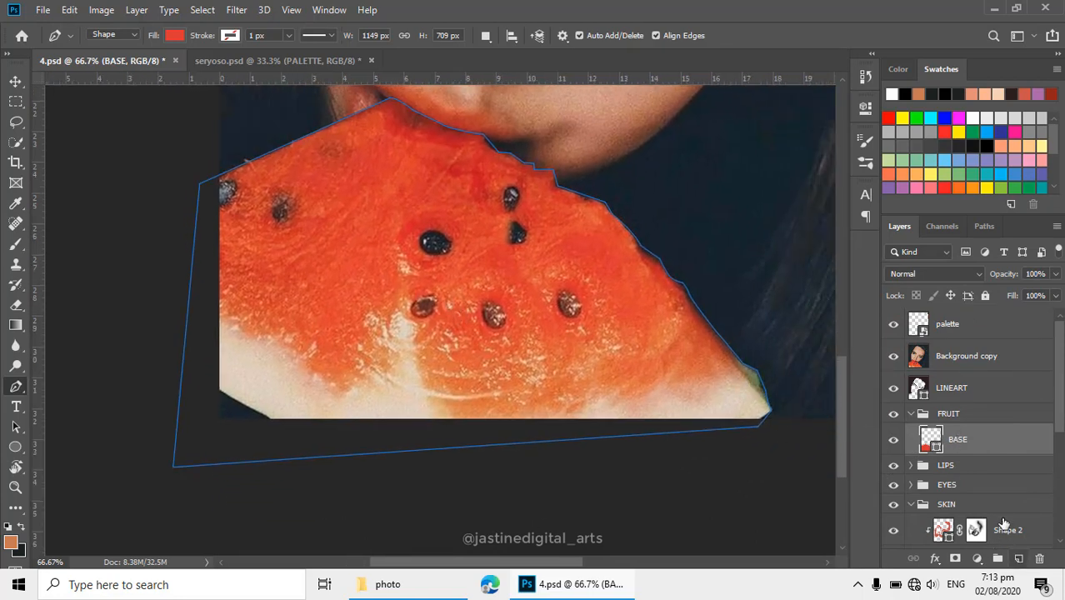
- Add a layer clipped to BASE and start a Pen shape along the pale rind at the slice's right corner
left_click(1018, 559)
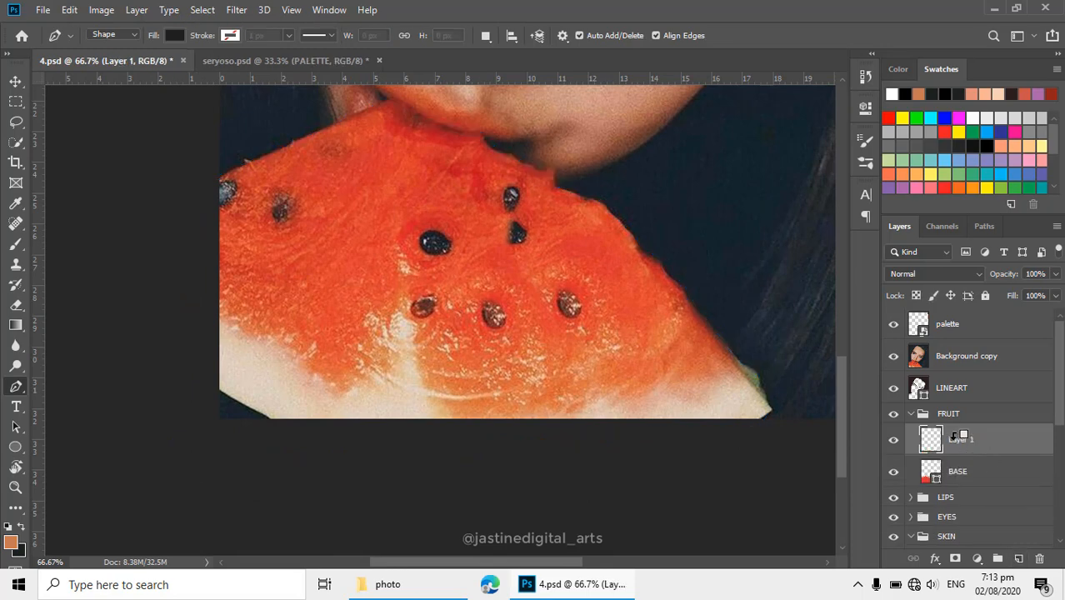
left_click(967, 456, "alt")
scroll(751, 373, "up", 1)
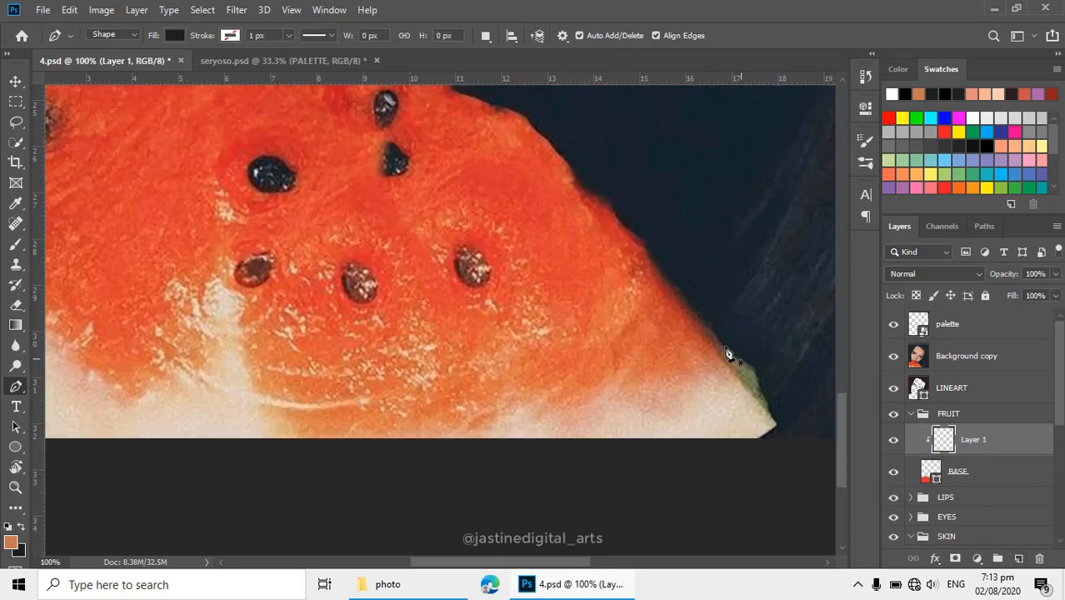
left_click(710, 330)
left_click(726, 374)
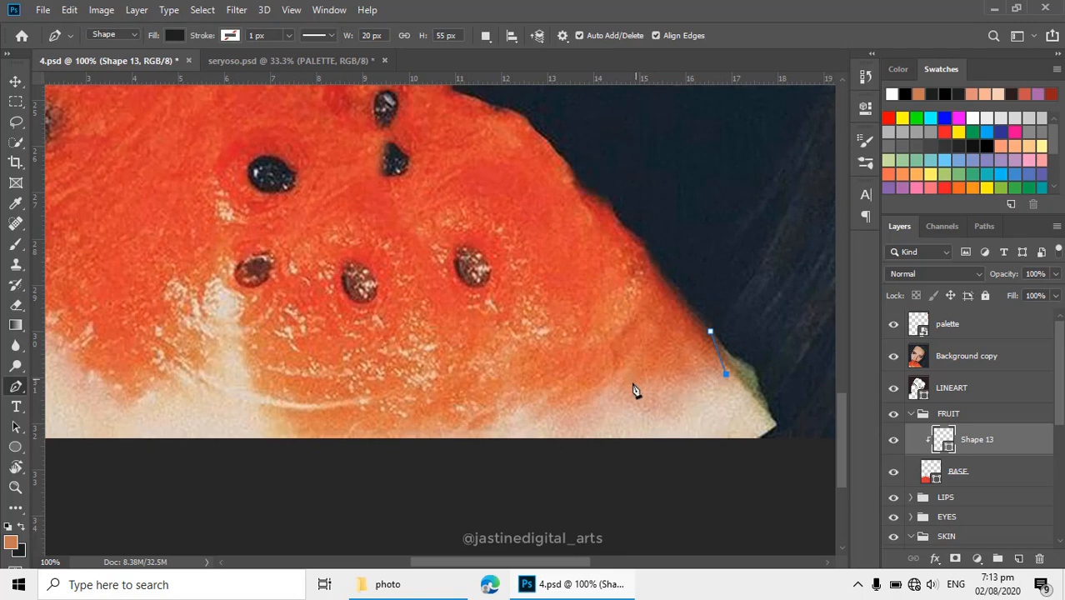
mouse_move(601, 396)
left_mouse_down()
mouse_move(627, 381)
mouse_move(617, 391)
left_mouse_up()
key("z")
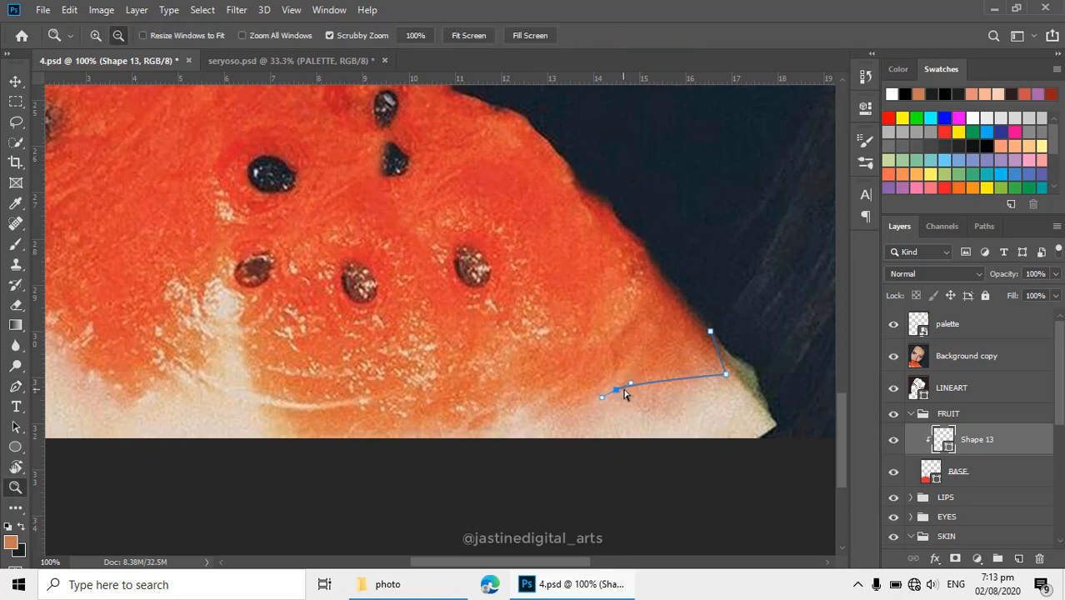
key("p")
left_click(616, 389, "alt")
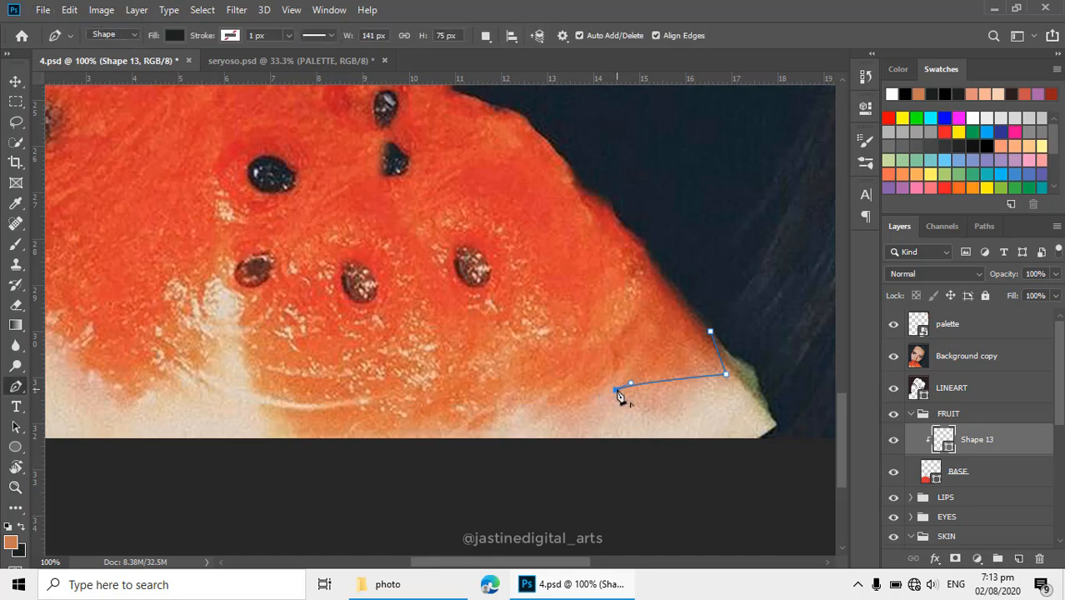
- Trace the rind boundary leftward along the bottom of the red flesh to the pale central streak
left_click_drag(593, 387, 491, 410)
left_click_drag(518, 447, 658, 516)
left_click_drag(539, 506, 481, 502)
left_click_drag(420, 482, 406, 470)
left_click_drag(498, 473, 524, 464)
left_click(497, 473, "alt")
left_click_drag(399, 459, 390, 397)
left_click(417, 439)
- Trace around the pale central streak and along the rind's upper boundary to just beyond the canvas's left edge
left_click_drag(400, 385, 361, 344)
left_click(333, 362)
left_click_drag(346, 401, 298, 473)
left_click(315, 424)
left_click(306, 437)
left_click(263, 472)
left_click_drag(214, 439, 413, 433)
left_click(394, 430)
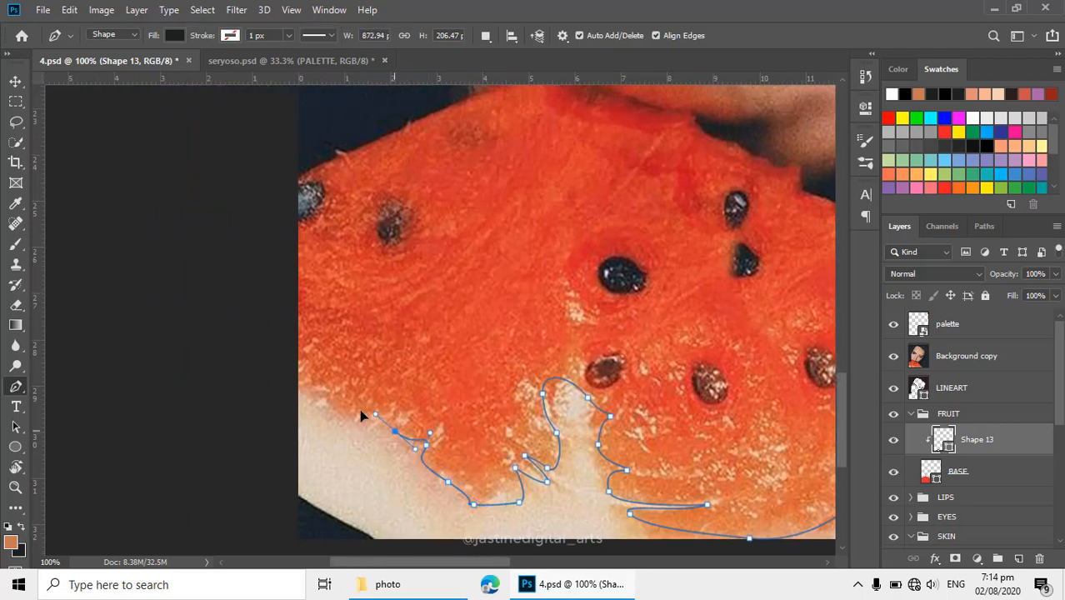
left_click(326, 408)
left_click(291, 381)
left_click_drag(252, 352, 230, 355)
left_click(176, 419, "alt")
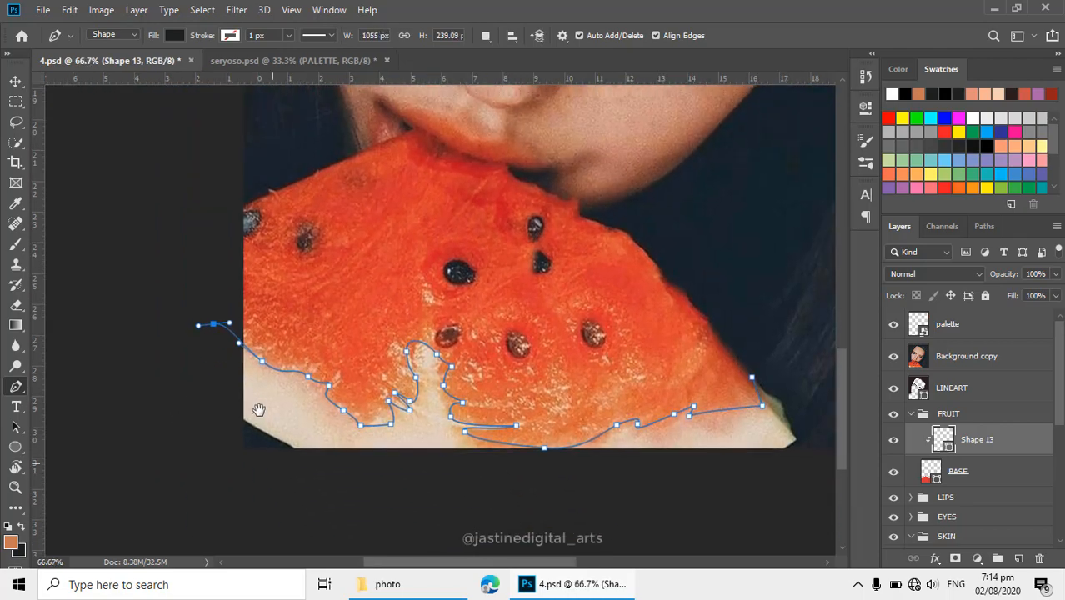
- Carry the rind path below the canvas and around the slice's right corner, closing it at its starting anchor
left_click(232, 485)
left_click_drag(481, 512, 649, 519)
left_click_drag(714, 517, 759, 504)
left_click(803, 434)
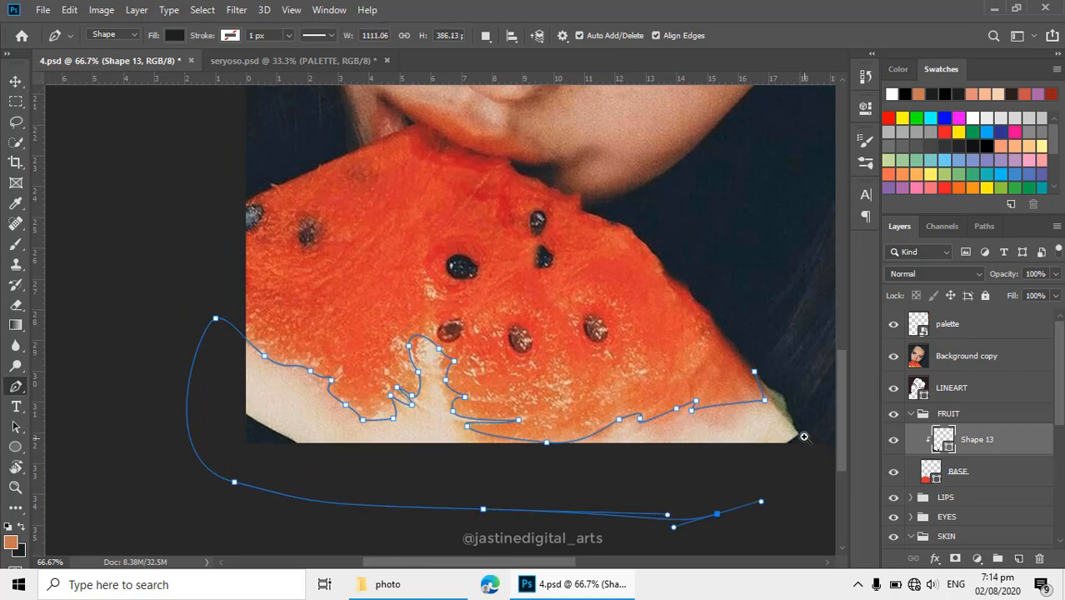
scroll(800, 431, "up", 2)
left_click(778, 394)
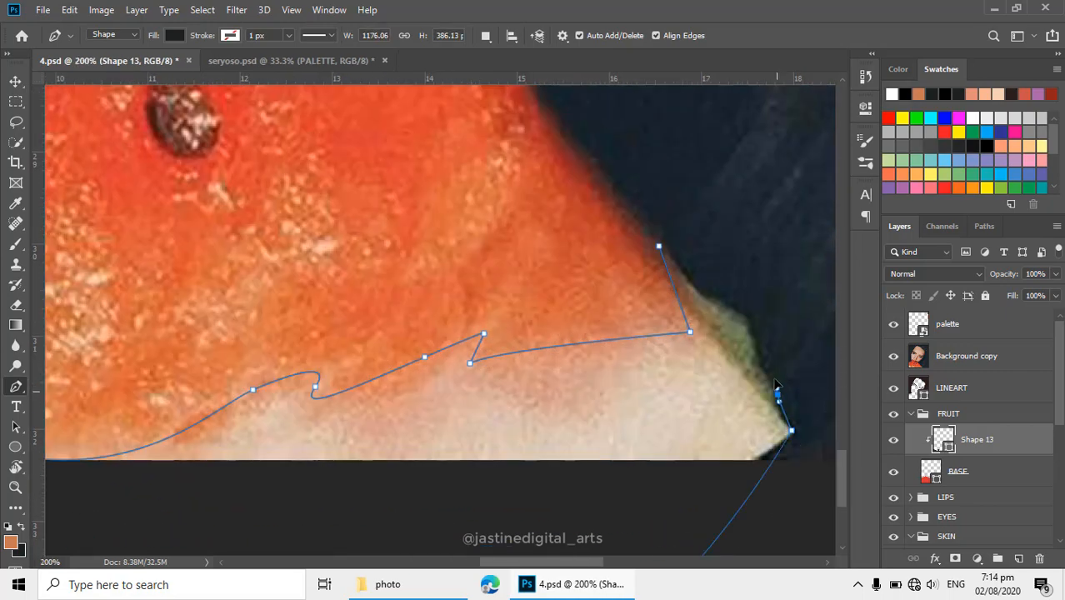
mouse_move(658, 246)
left_mouse_down()
mouse_move(679, 252)
mouse_move(664, 258)
left_mouse_up()
left_click(659, 247)
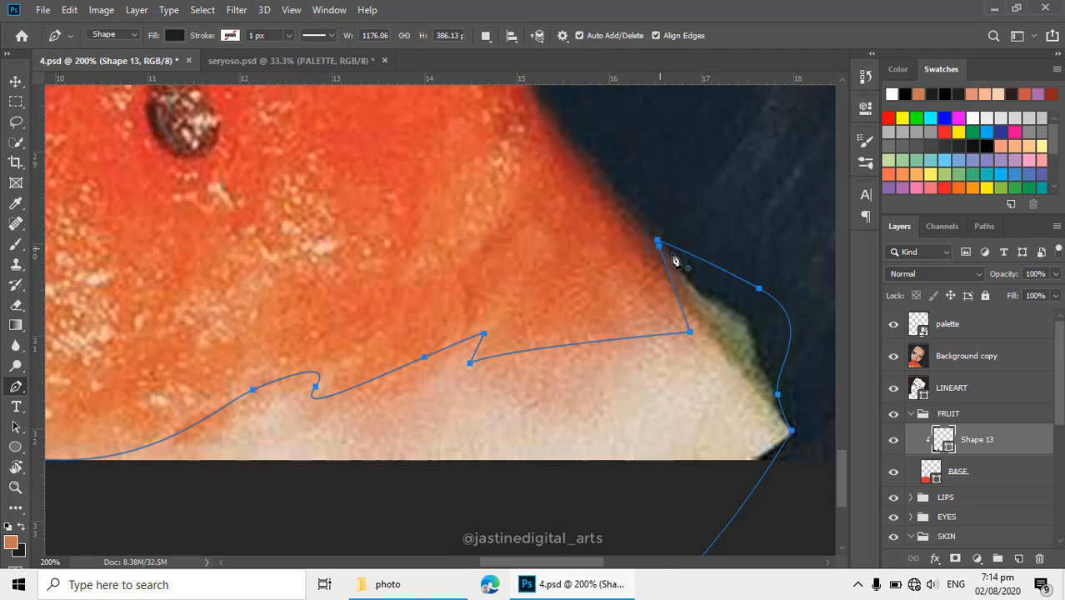
- Preview the rind shape without the photo and set its fill to beige d7bea6, sampled from the photo's rind
scroll(576, 362, "down", 2)
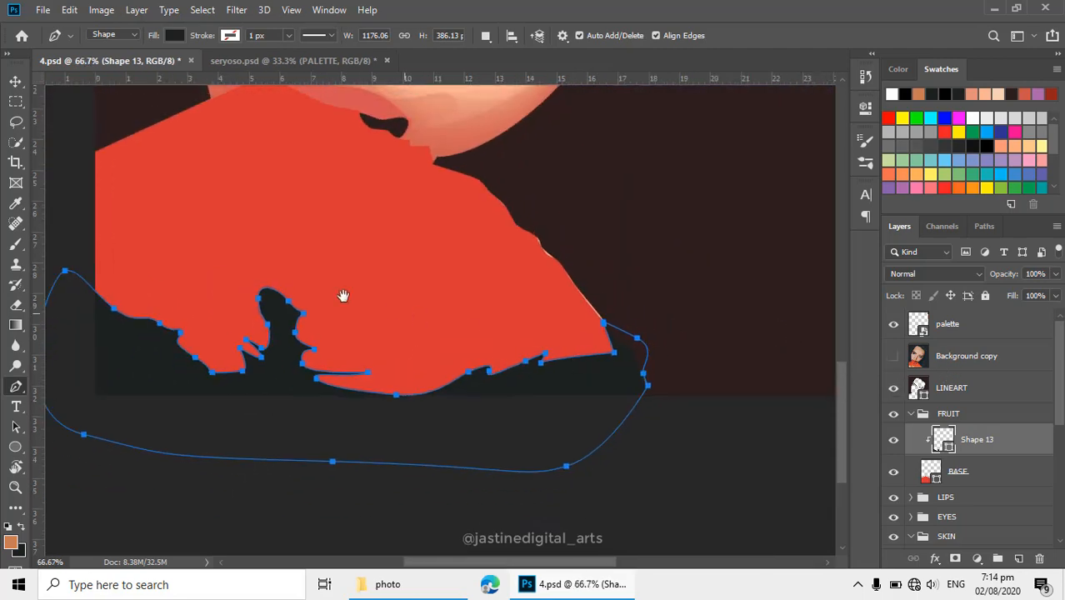
left_click_drag(483, 300, 558, 329)
left_click(895, 358)
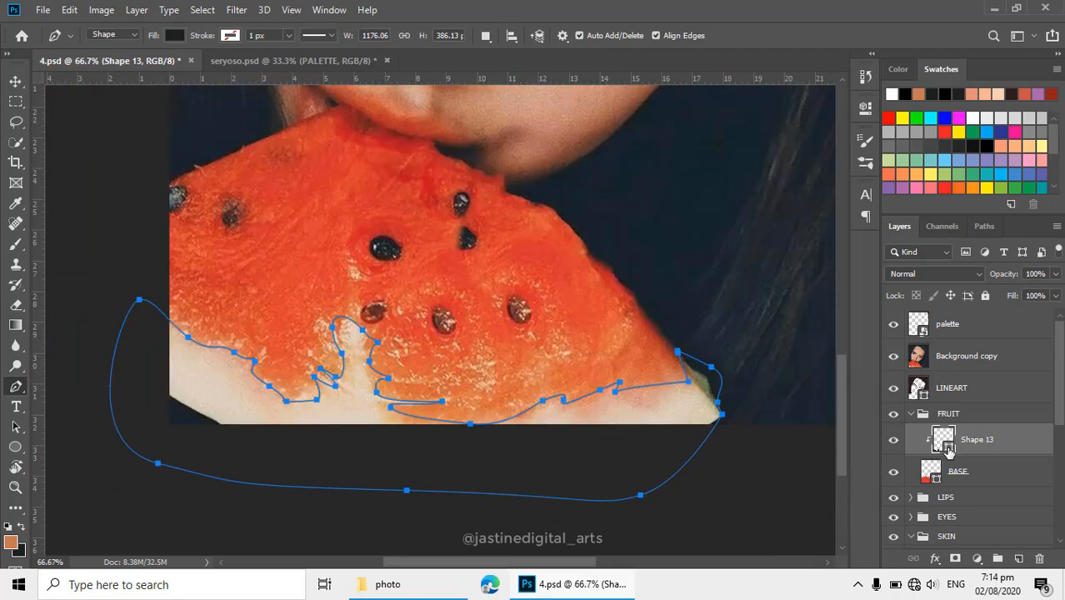
double_click(945, 441)
left_click(618, 408)
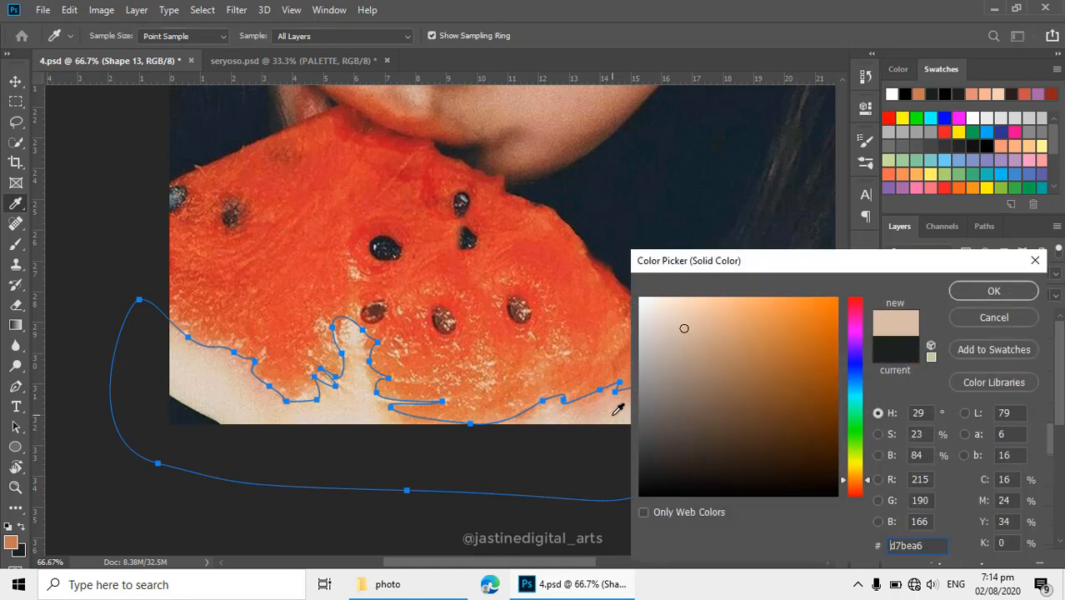
left_click(994, 291)
- Hide the Background copy layer, dismiss the rind's path outline, and check the watermelon against the whole portrait
left_click(894, 356)
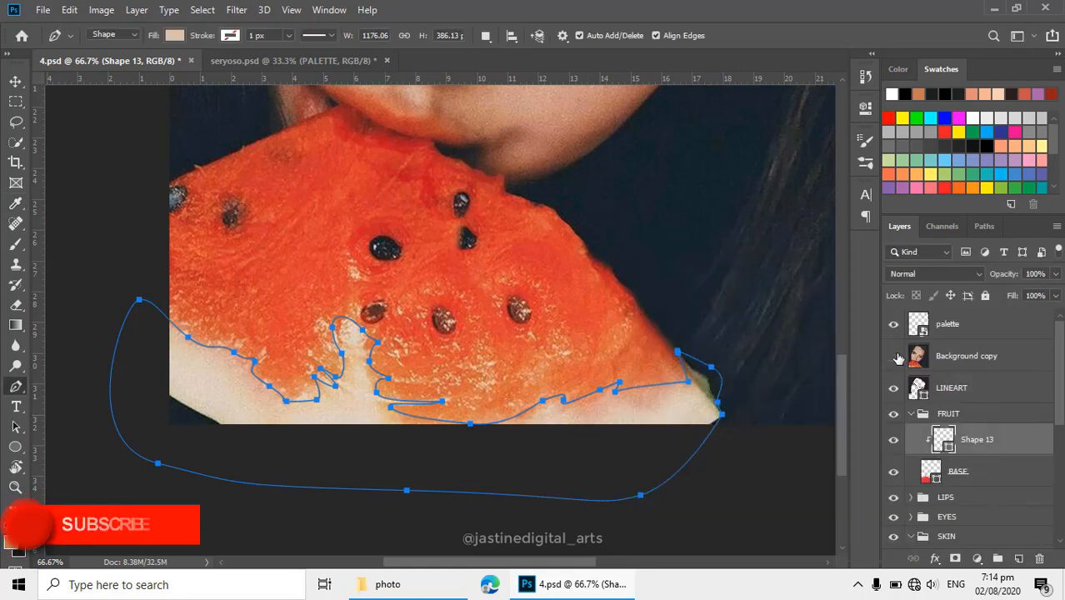
left_click_drag(440, 380, 461, 390)
key("Return")
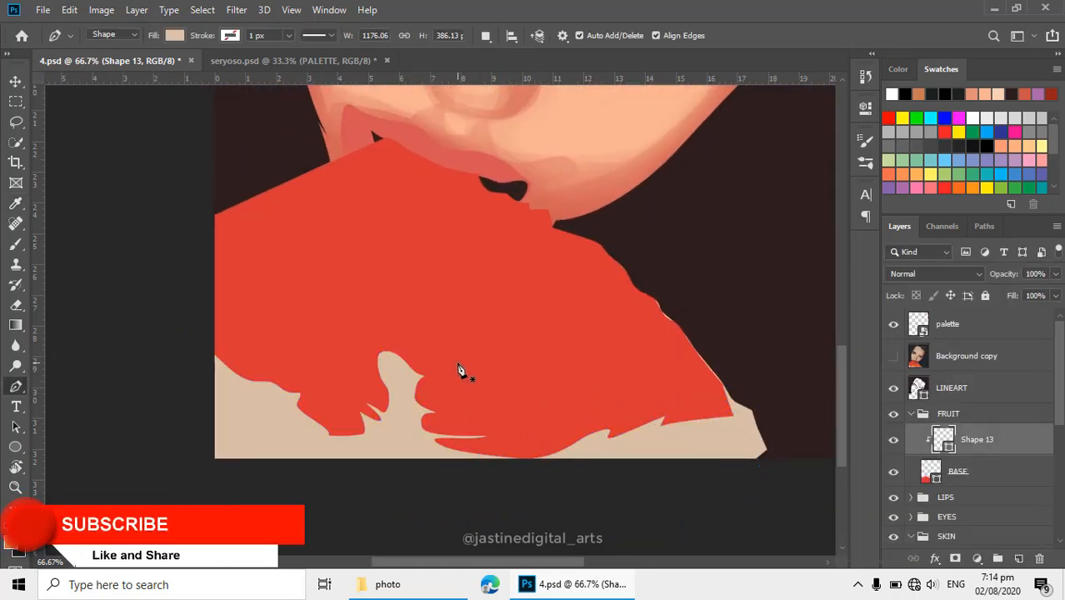
scroll(461, 371, "down", 4)
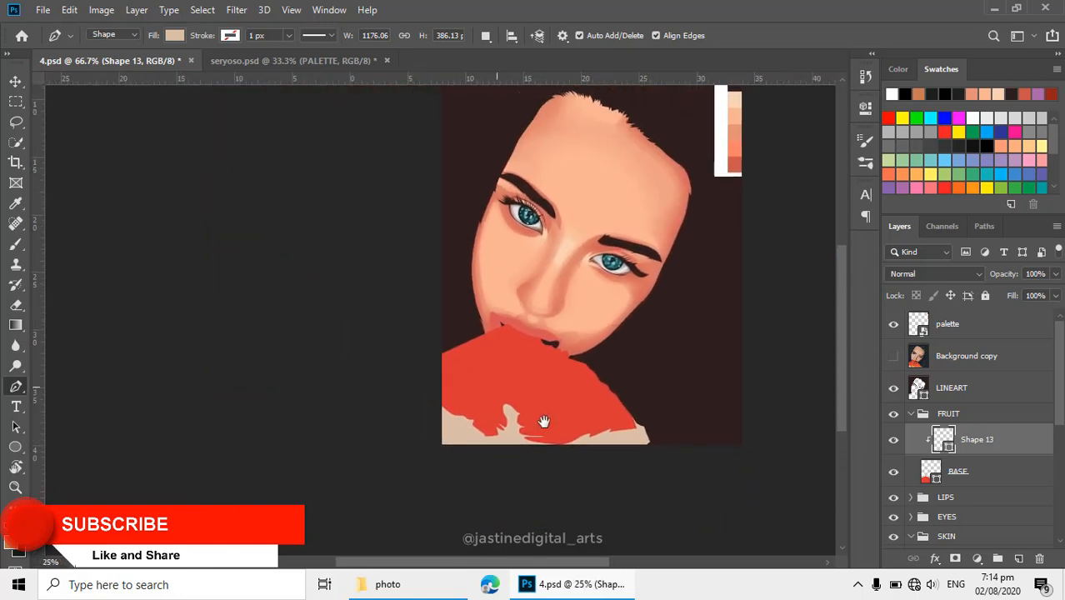
scroll(530, 389, "up", 2)
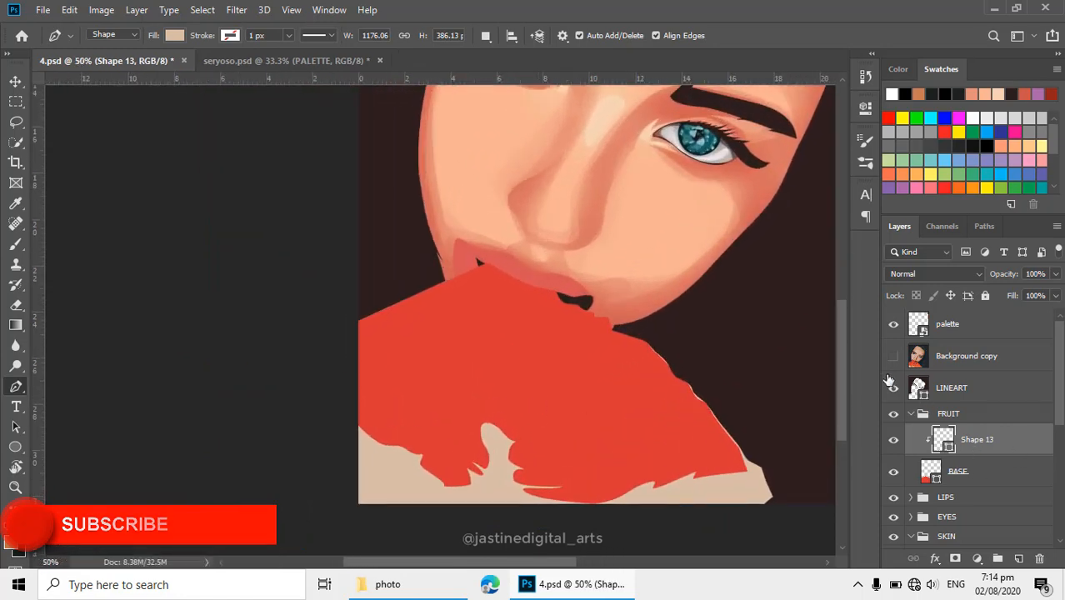
- Bring back the reference photo and trace the large black central seed as a new closed shape
left_click(523, 368, "ctrl")
left_click(492, 406, "ctrl")
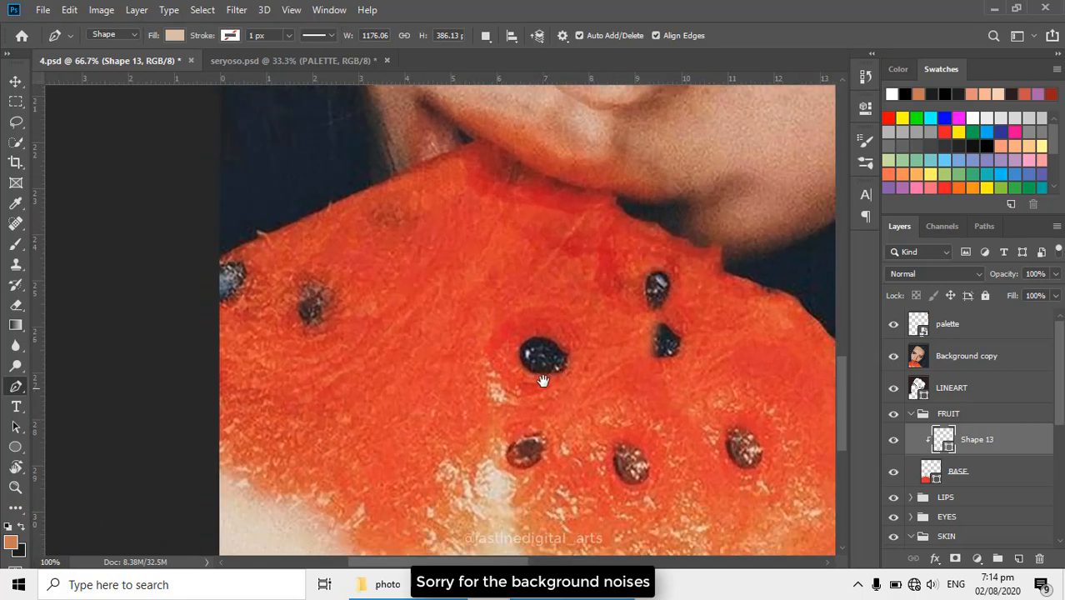
left_click_drag(537, 338, 569, 369)
key("ctrl+z")
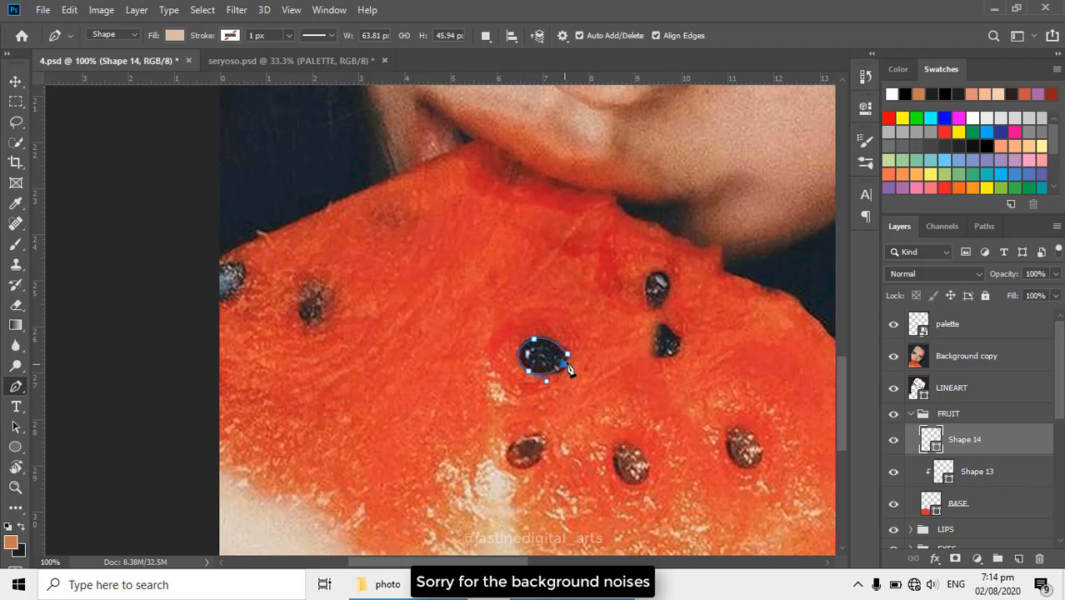
- Set the path operation to Combine Shapes and trace the upper of the two right-hand black seeds
scroll(596, 367, "right", 2)
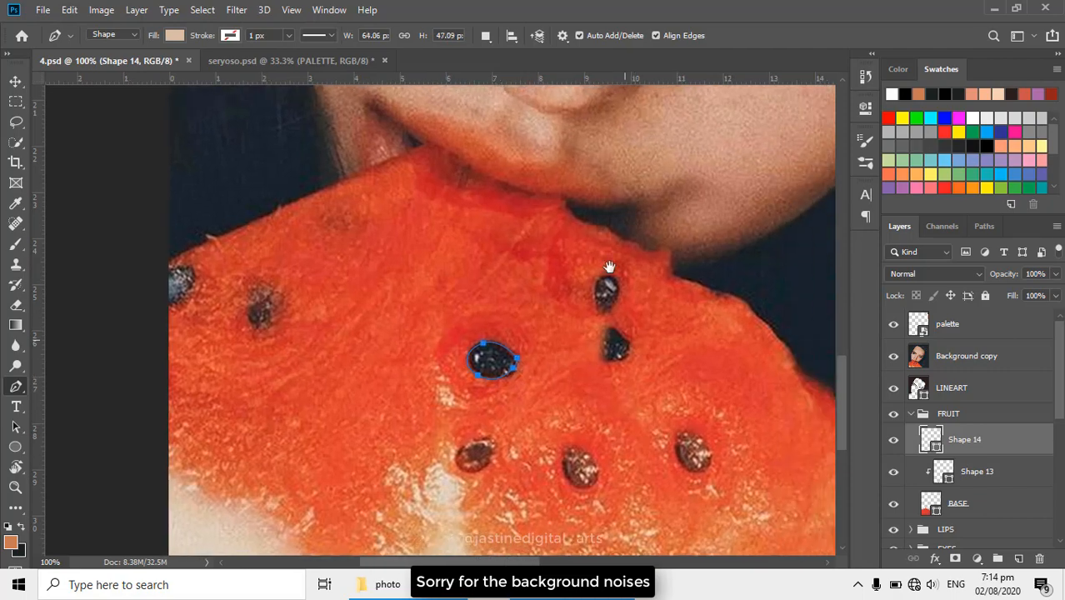
left_click(486, 35)
left_click(500, 72)
scroll(613, 262, "up", 2)
left_click(600, 291)
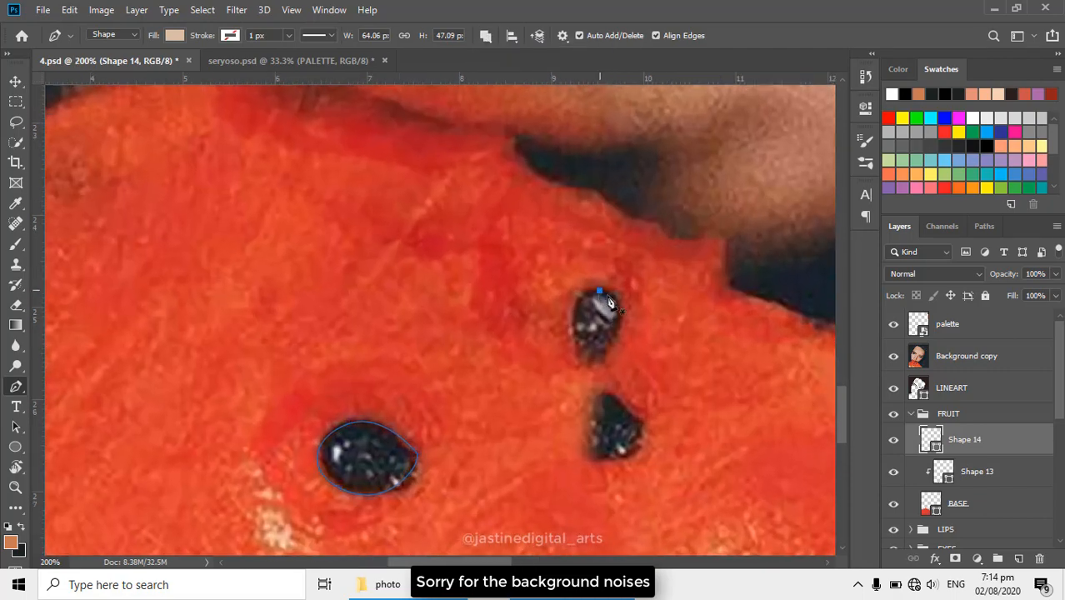
left_click_drag(620, 316, 575, 335)
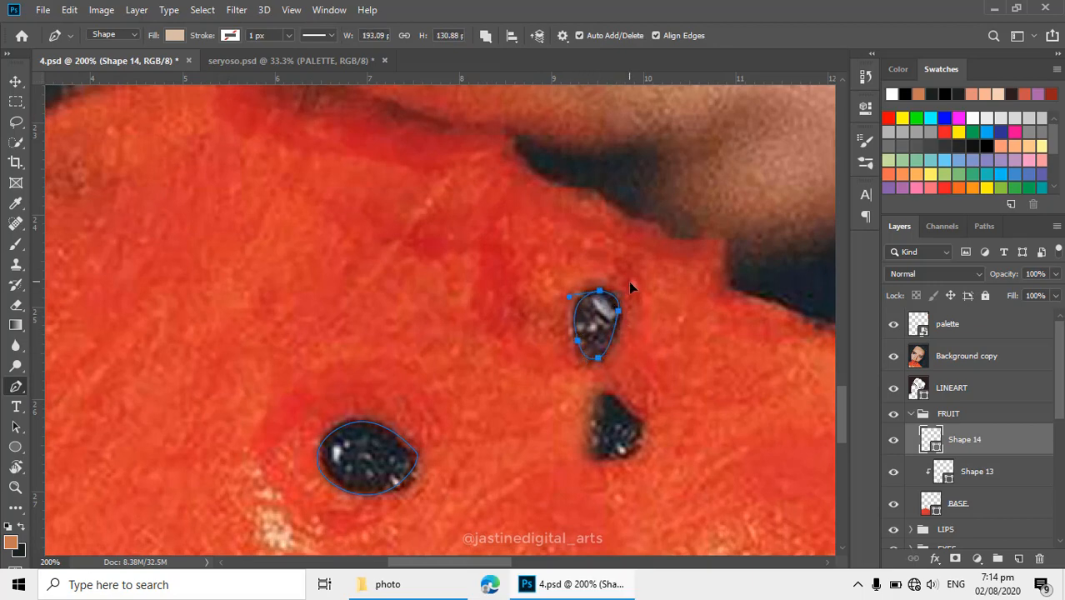
- Trace the pointed black seed directly below the upper right-hand seed into the same shape layer
scroll(630, 287, "down", 3)
left_click(610, 296)
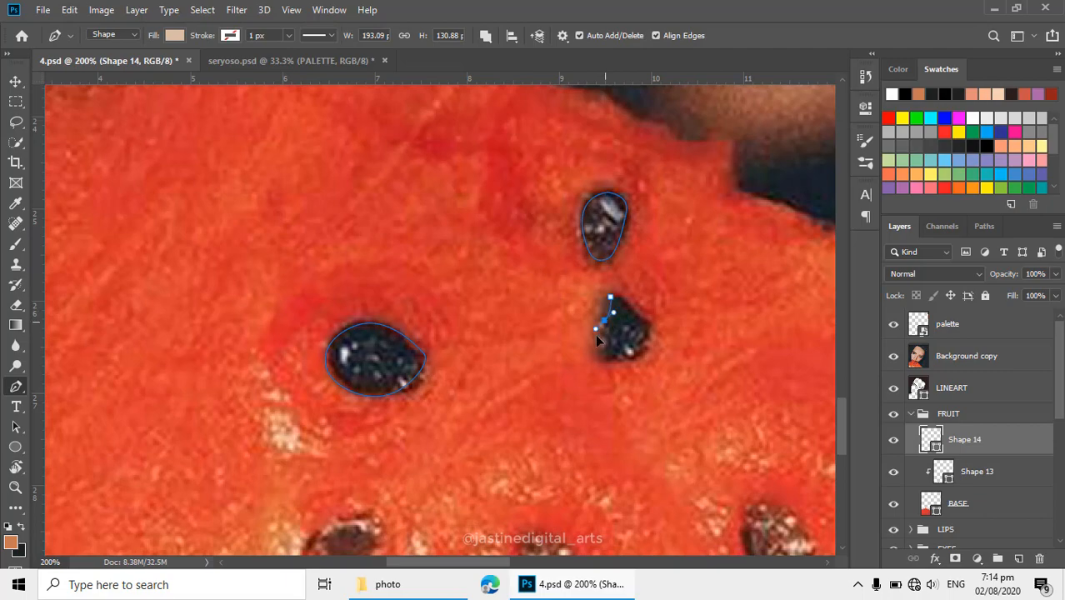
left_click_drag(649, 327, 589, 298)
- Trace the seed cut off by the canvas's left edge, closing its path just outside the canvas
left_click(528, 358, "alt")
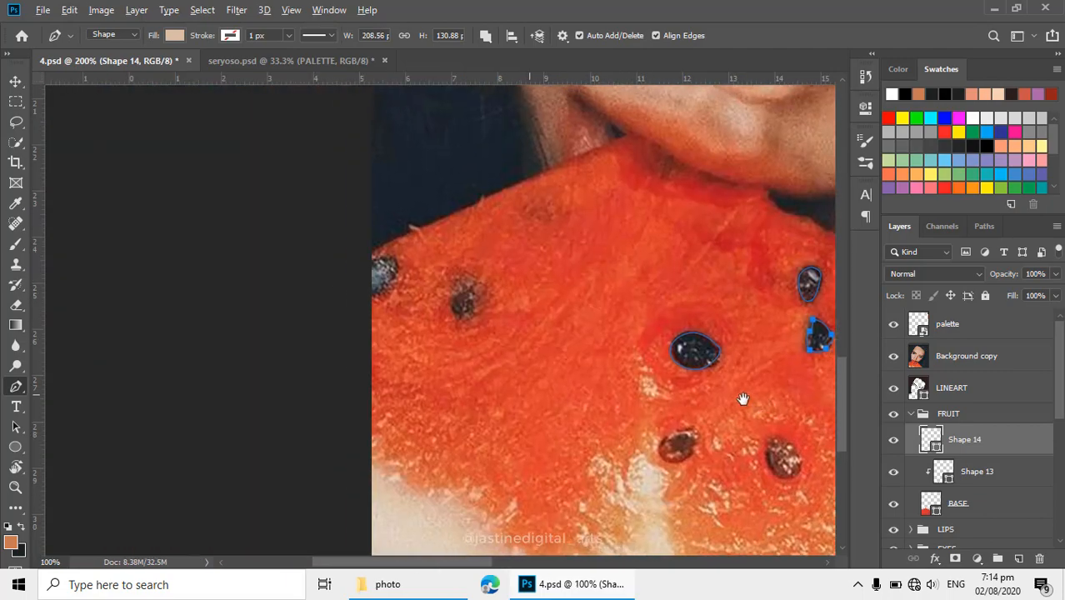
left_click(483, 290, "ctrl")
left_click(258, 238)
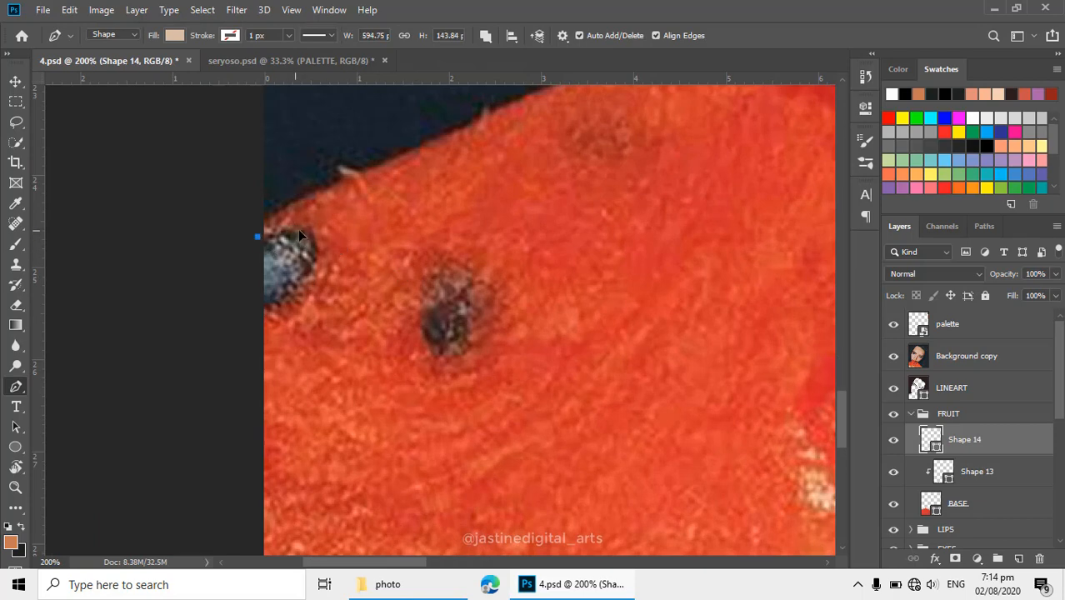
left_click_drag(295, 231, 296, 290)
left_click_drag(261, 312, 249, 310)
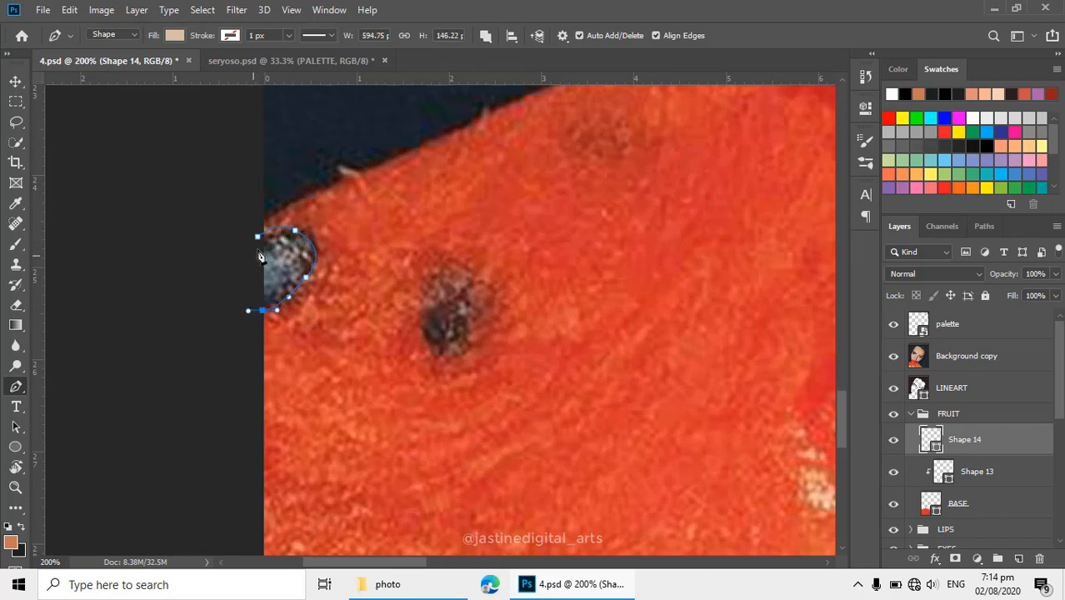
left_click(256, 237)
- Trace the blurred dark seed beside the left-edge seed as another closed path in the seed shape
left_click(449, 275)
left_click_drag(425, 315, 472, 330)
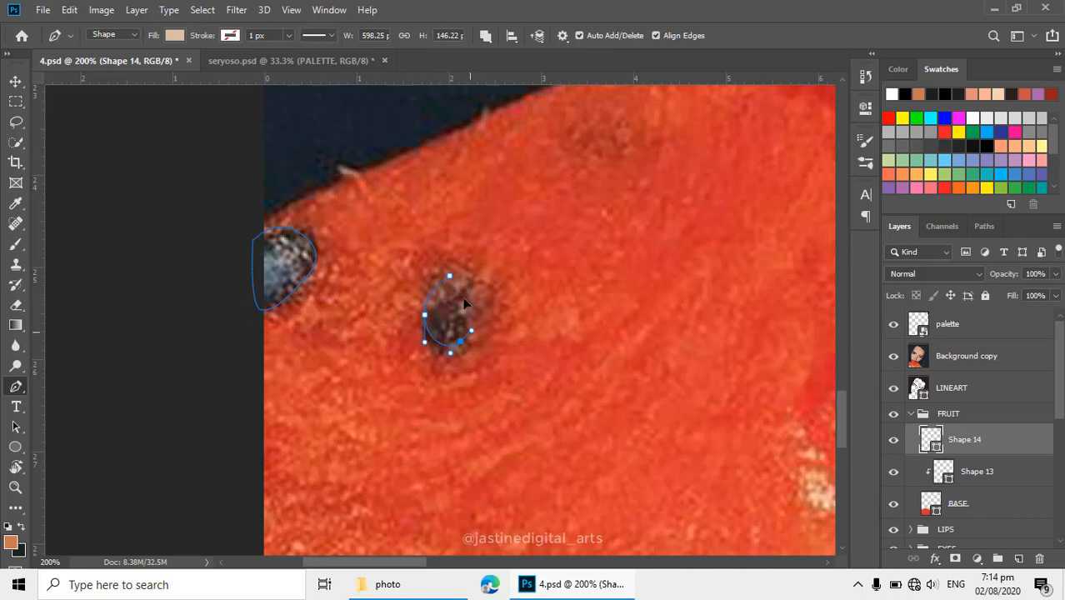
left_click_drag(449, 275, 424, 277)
- Trace the brown seed below the large black central seed into the same shape layer
left_click(473, 316, "ctrl+alt")
left_click_drag(649, 399, 568, 292)
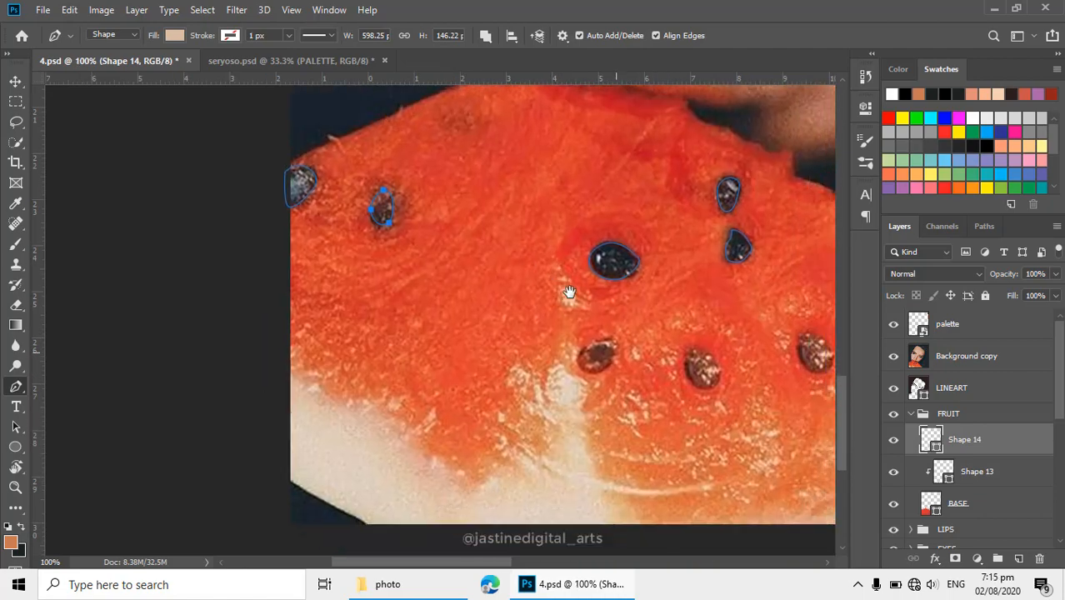
left_click(630, 342, "ctrl")
left_click(591, 339)
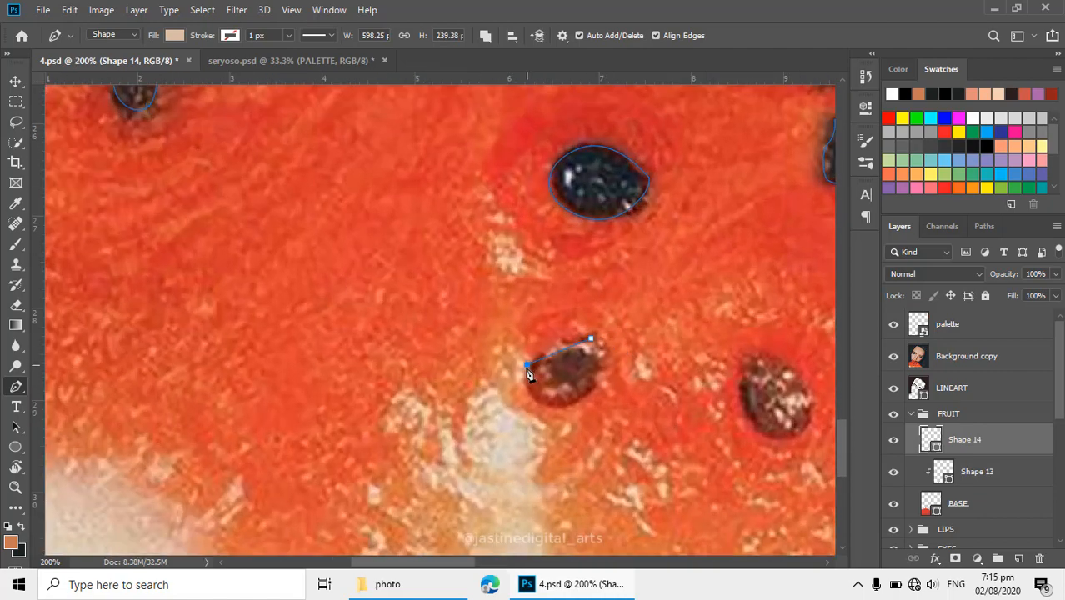
left_click_drag(527, 364, 387, 304)
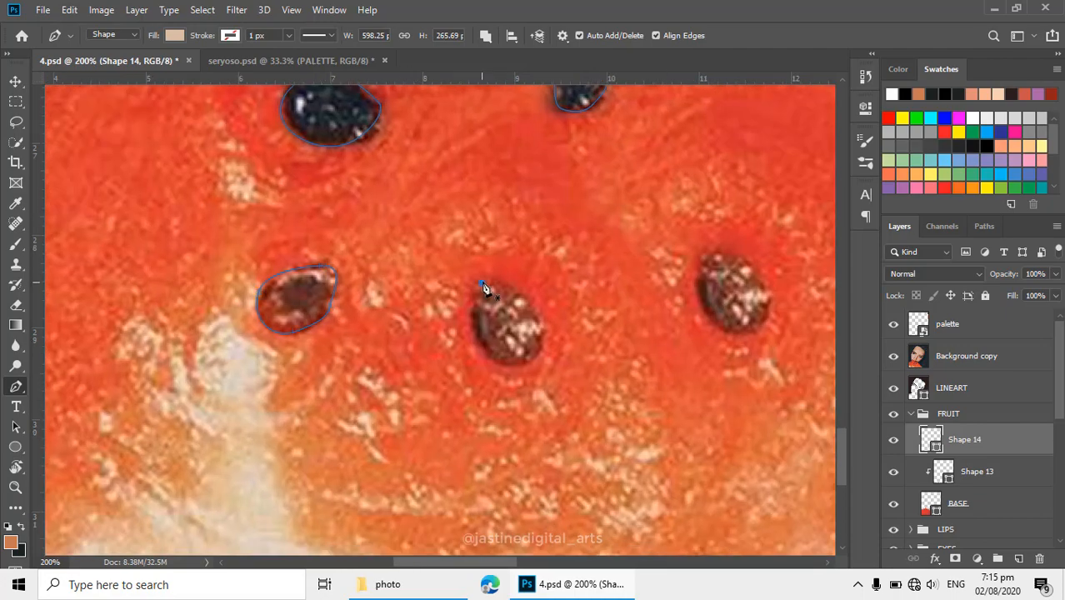
- Trace the two remaining speckled brown seeds in the lower row of the slice into the same seed shape layer
left_click_drag(480, 333, 552, 342)
left_click_drag(742, 306, 506, 350)
left_click(498, 277)
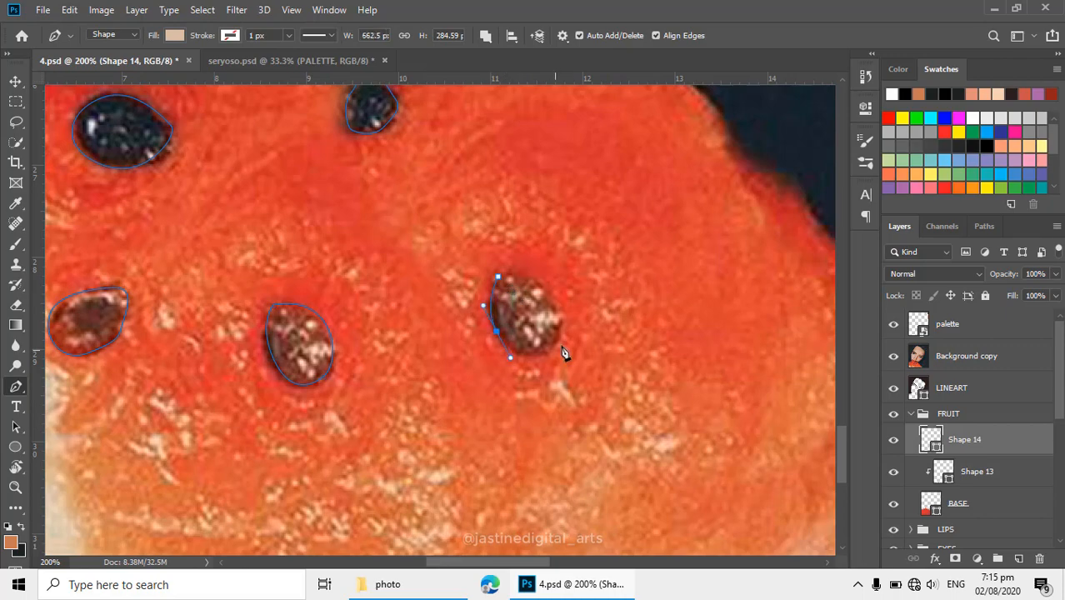
left_click_drag(499, 277, 435, 291)
left_click(542, 302, "alt")
left_click(542, 302, "alt")
left_click_drag(542, 301, 598, 379)
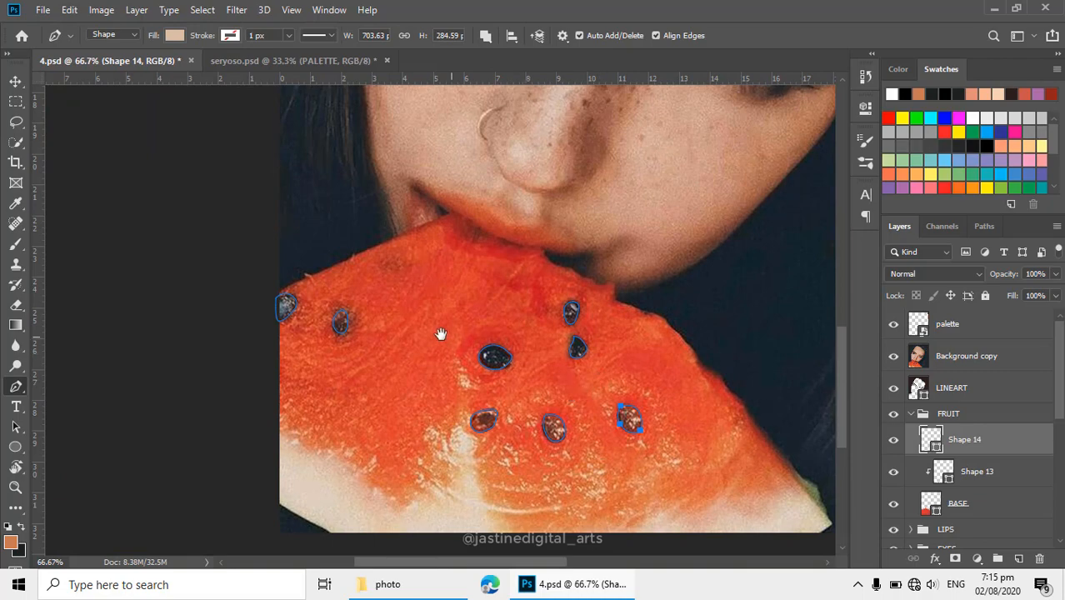
- Recolour the seed shape with the dark navy 0e1720 sampled from the large central seed in the photo
left_click(893, 357)
scroll(635, 369, "down", 1)
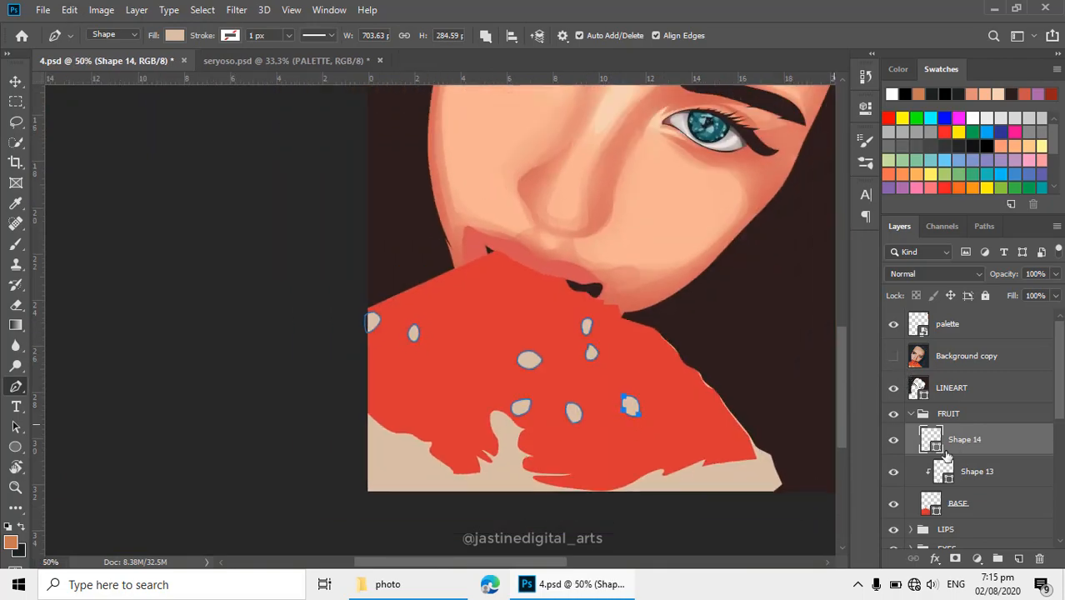
left_click(894, 359)
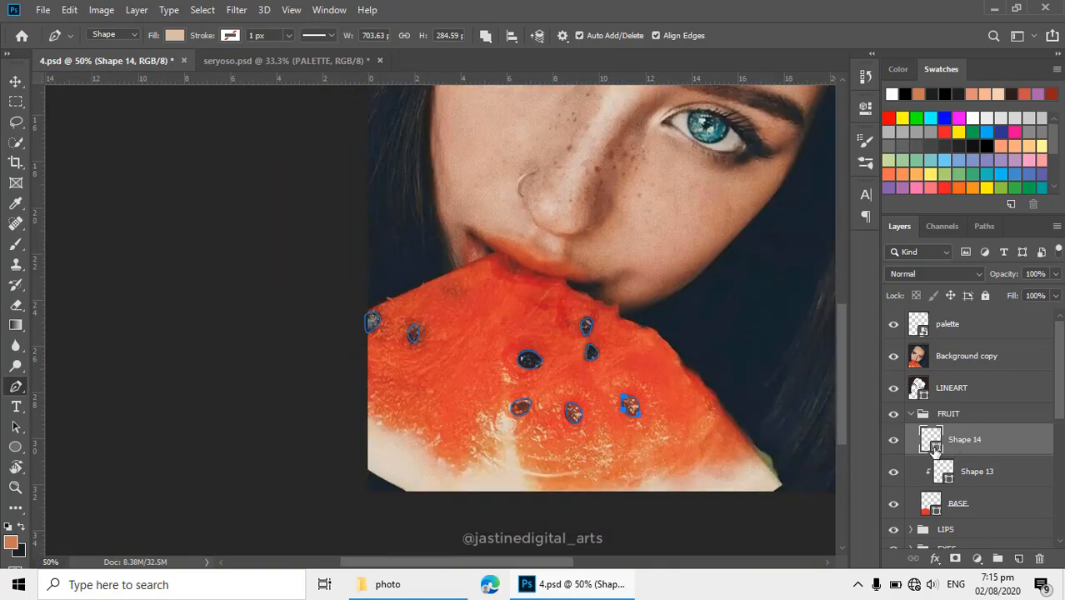
left_click(537, 360, "ctrl")
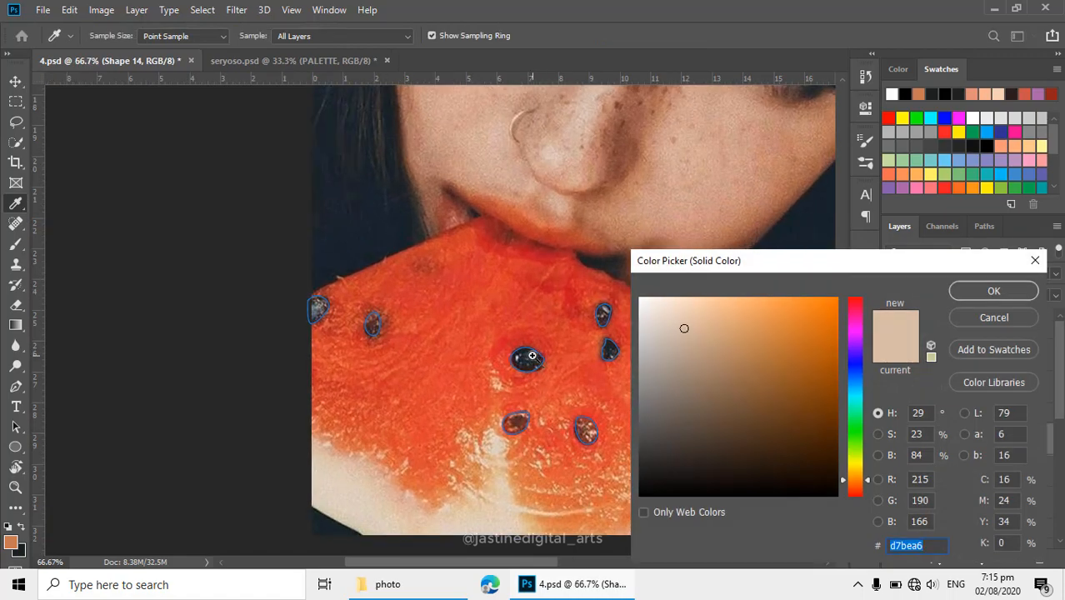
left_click(532, 356, "ctrl")
left_click(542, 356)
left_click(991, 292)
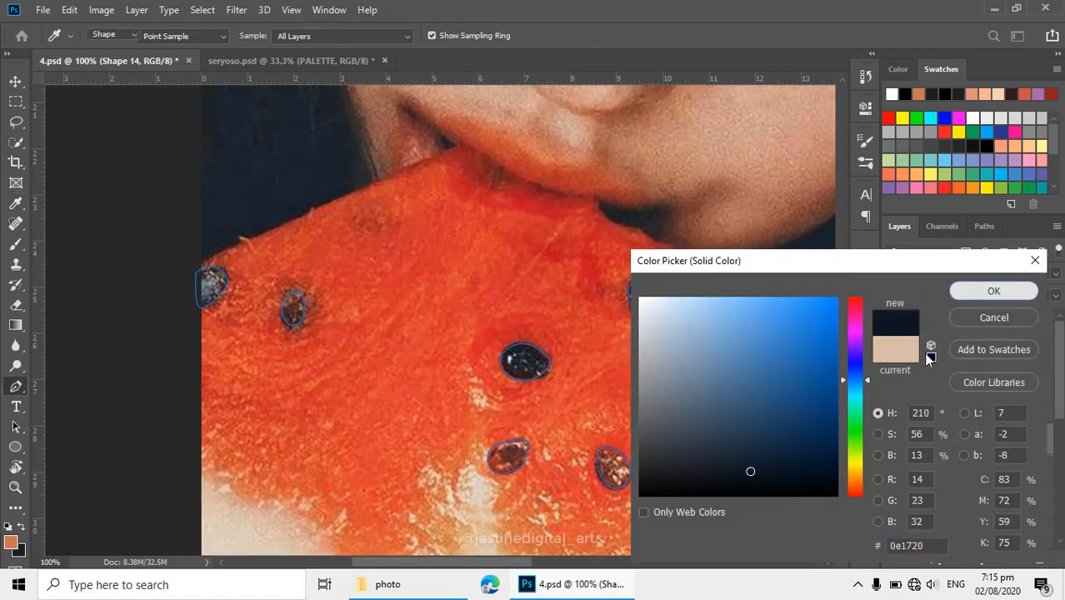
- Hide the reference photo to review the dark seeds against the whole portrait and save the document
left_click(892, 356)
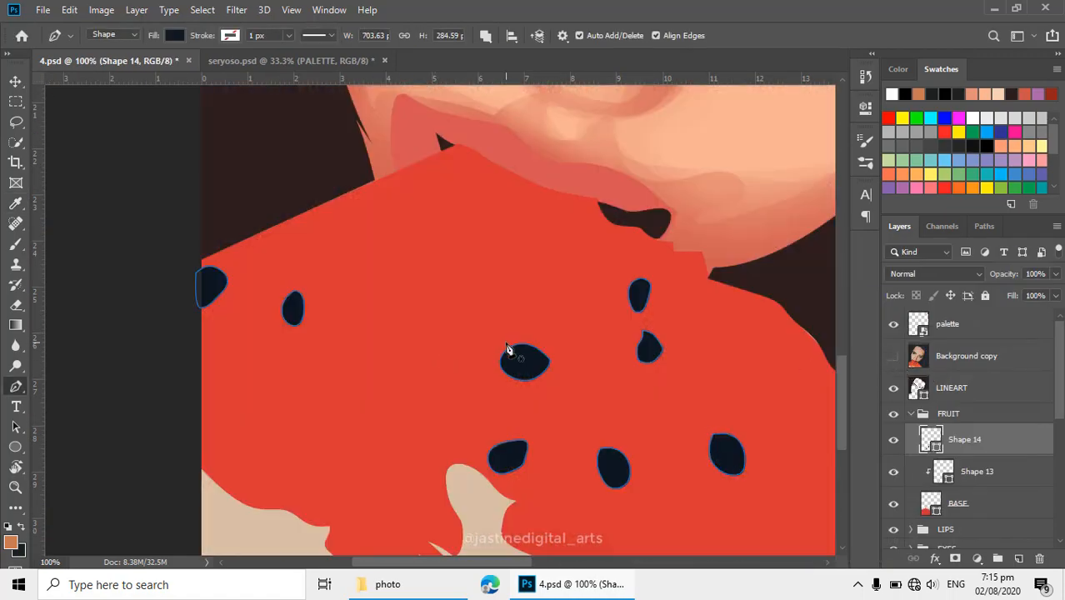
left_click(542, 335, "alt")
left_click(542, 335, "alt")
left_click(541, 335, "alt")
left_click_drag(582, 349, 594, 510)
left_click(509, 449, "alt")
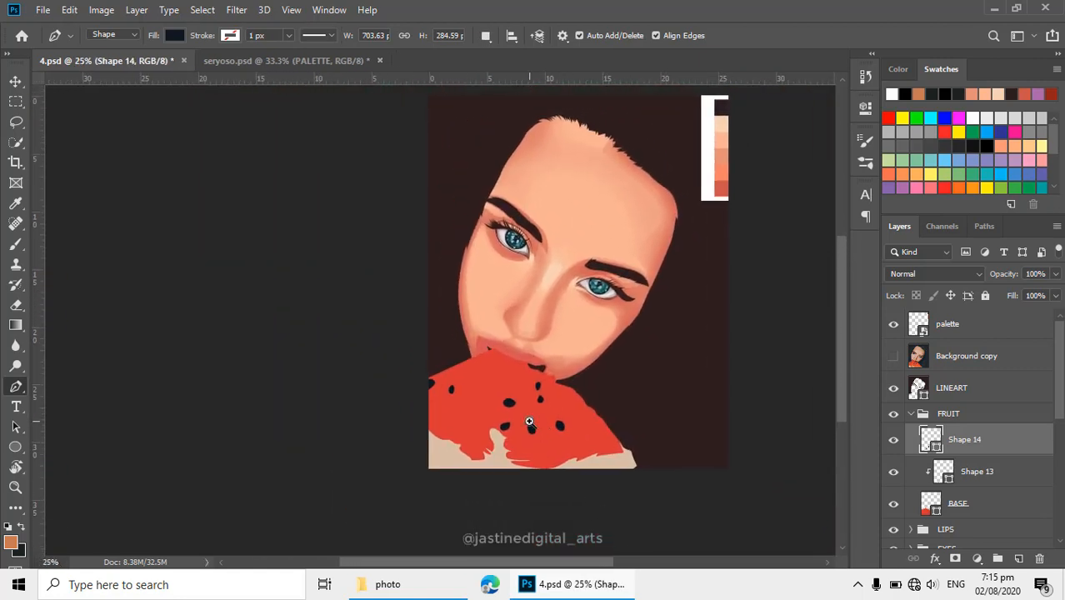
left_click(531, 421, "ctrl")
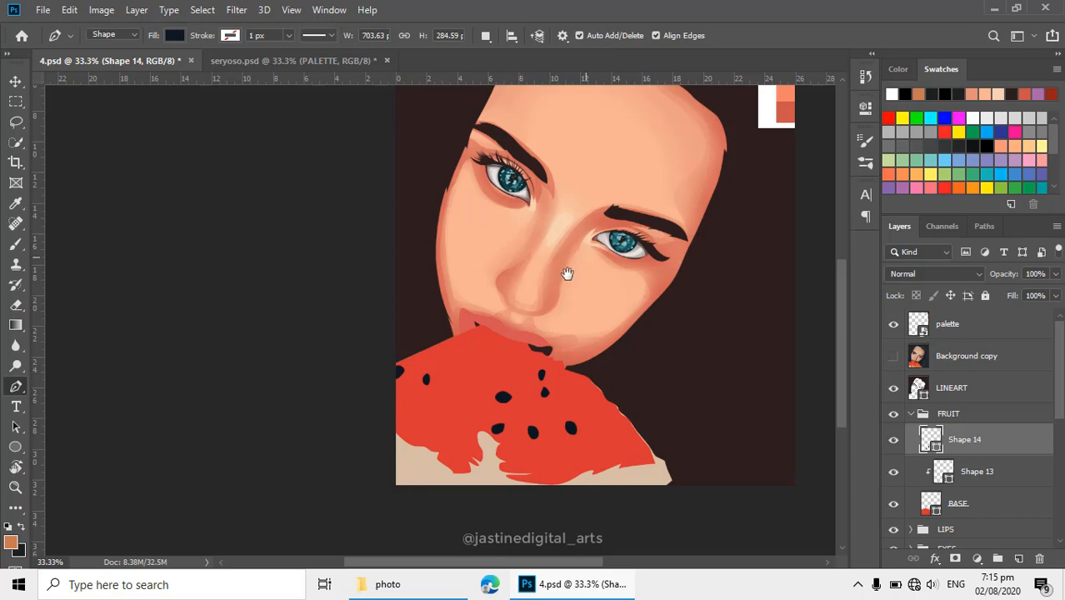
left_click_drag(568, 274, 602, 283)
left_click(520, 355, "ctrl")
left_click(520, 356, "ctrl")
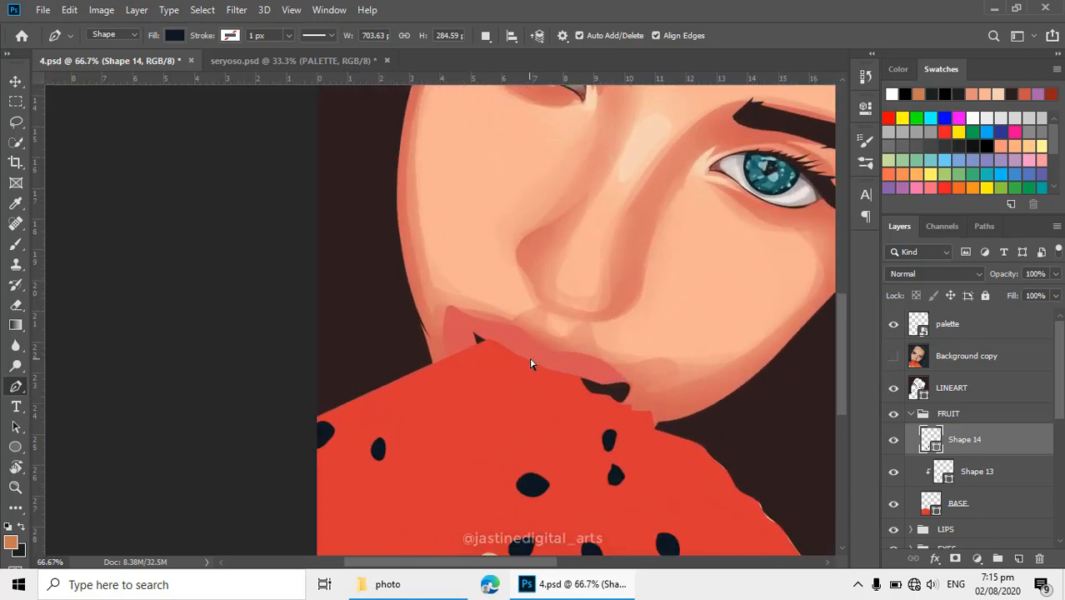
key("ctrl+s")
left_click(530, 362, "alt")
- Show the reference photo again and select the BASE shape in the LIPS group, collapsing the FRUIT group
left_click(892, 359)
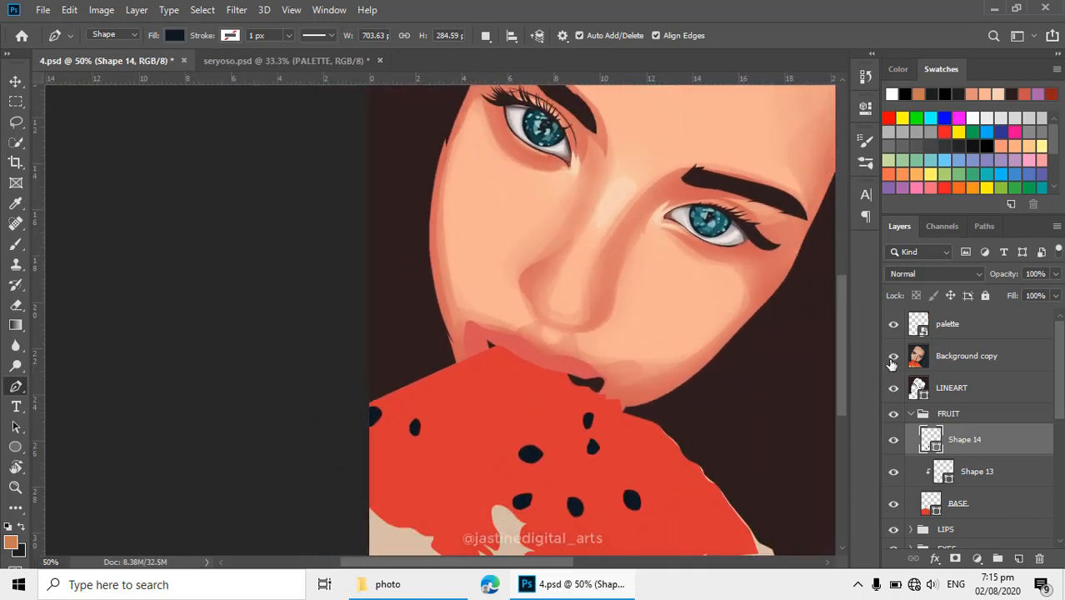
left_click(533, 354, "ctrl")
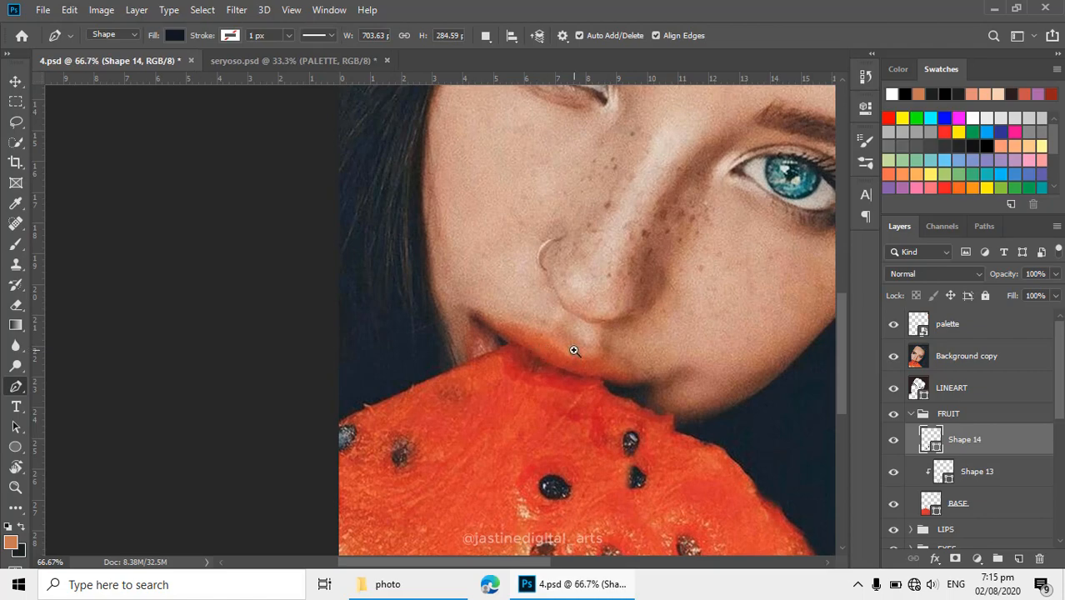
left_click(574, 351, "ctrl")
left_click(571, 351, "ctrl")
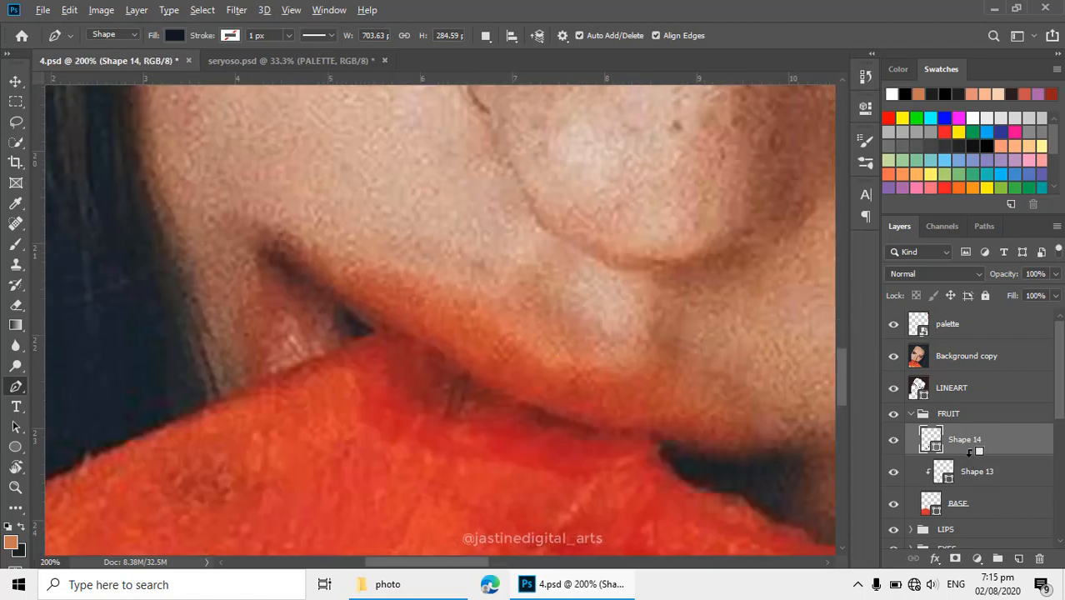
left_click(922, 414)
left_click(911, 413)
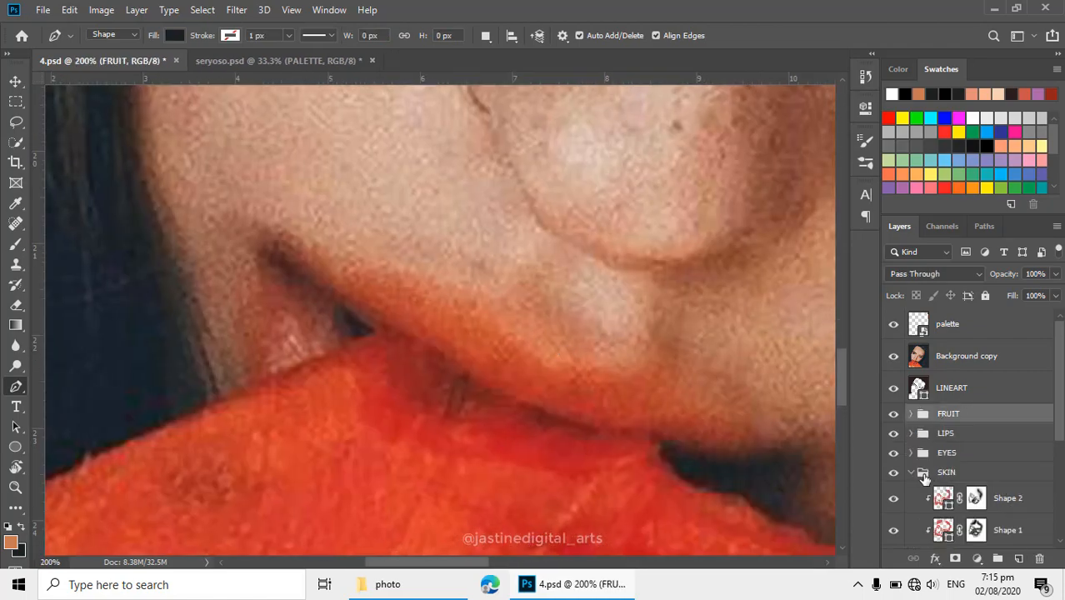
left_click(910, 433)
left_click(919, 465)
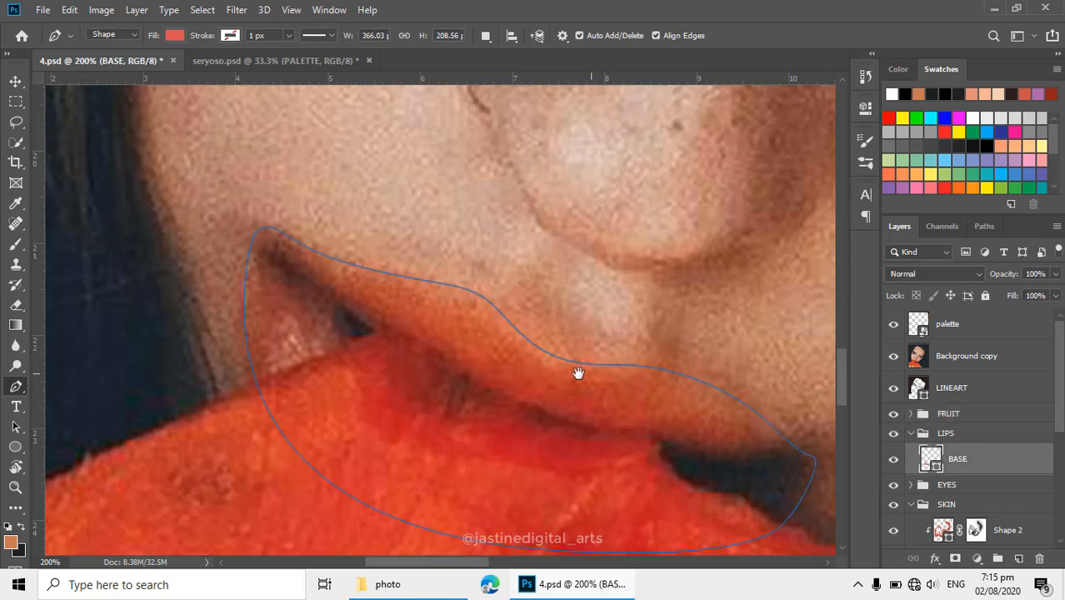
- Trace the lip corner left of the small dark mouth gap as a new shape layer, about 72 by 116 px
left_click_drag(538, 346, 409, 343)
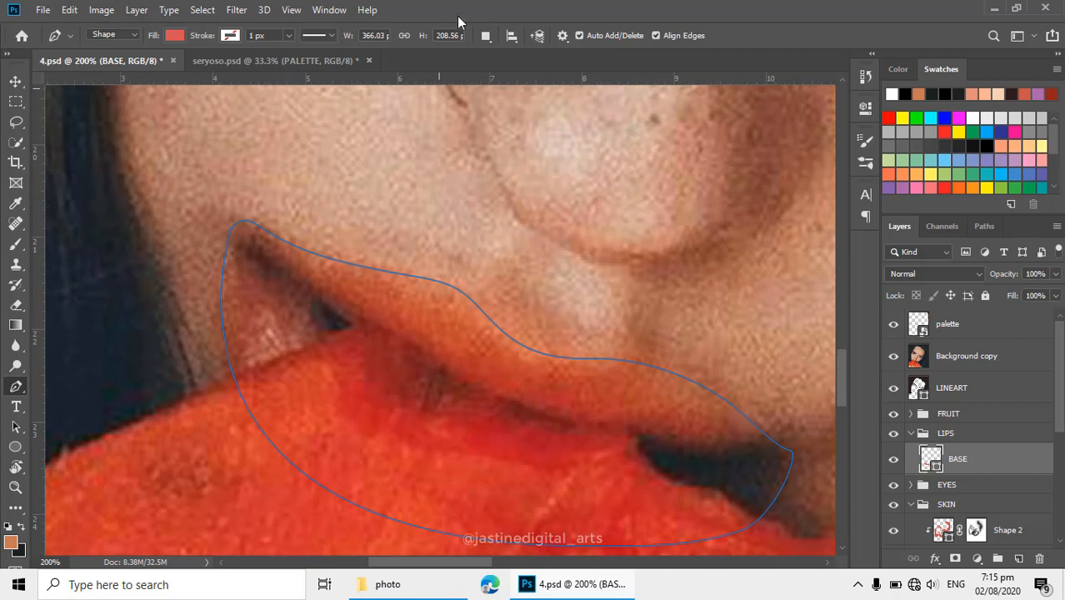
left_click(487, 35)
left_click(517, 69)
left_click(480, 36)
left_click(517, 69)
left_click(332, 357)
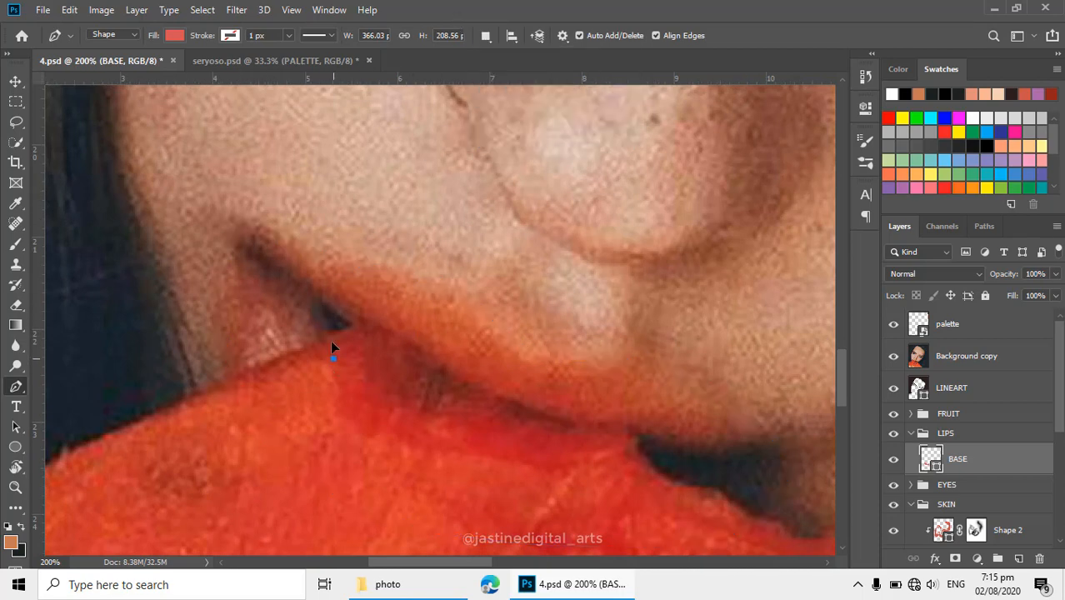
left_click_drag(321, 291, 304, 263)
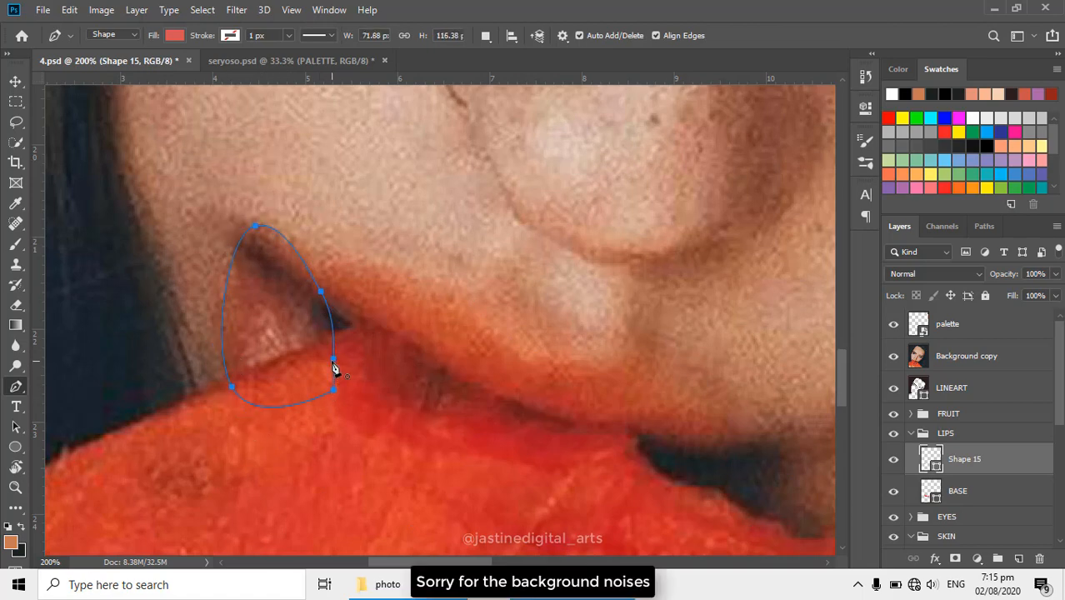
- Add a closed path along the upper lip's shadowed lower edge to the same layer, using Combine Shapes
left_click(485, 36)
left_click(500, 70)
left_click_drag(348, 256, 332, 235)
left_click(202, 177)
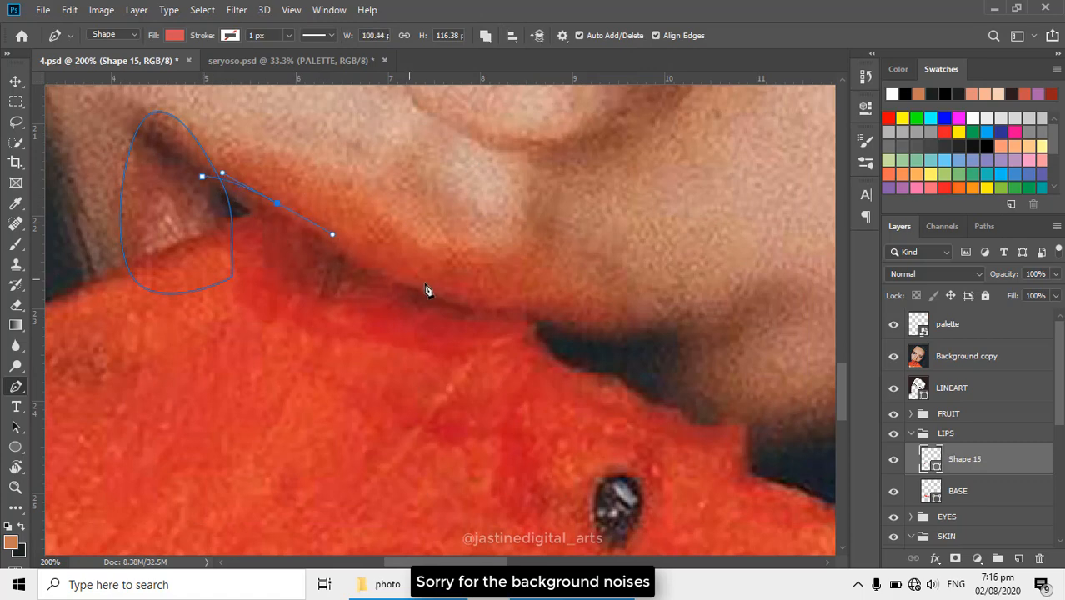
left_click_drag(570, 299, 663, 333)
left_click_drag(584, 349, 536, 345)
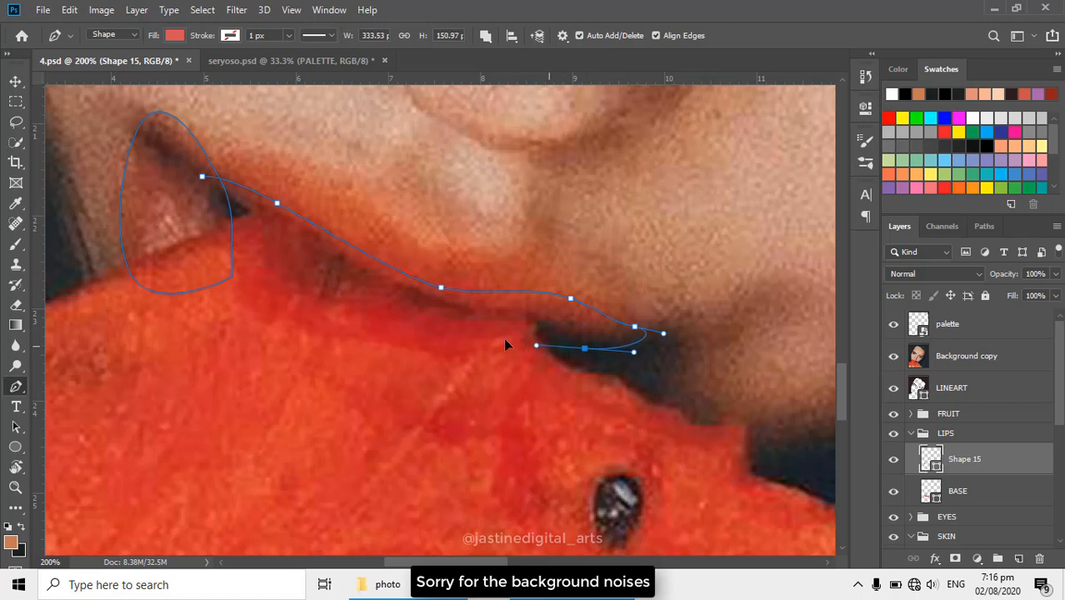
left_click_drag(411, 322, 342, 296)
left_click(201, 181)
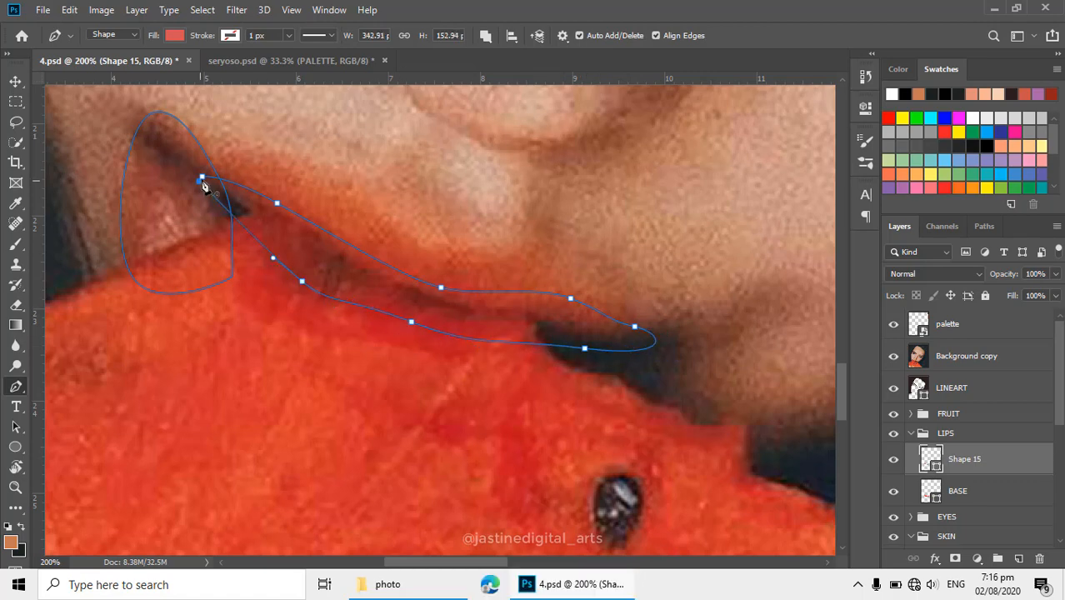
left_click_drag(261, 238, 290, 280)
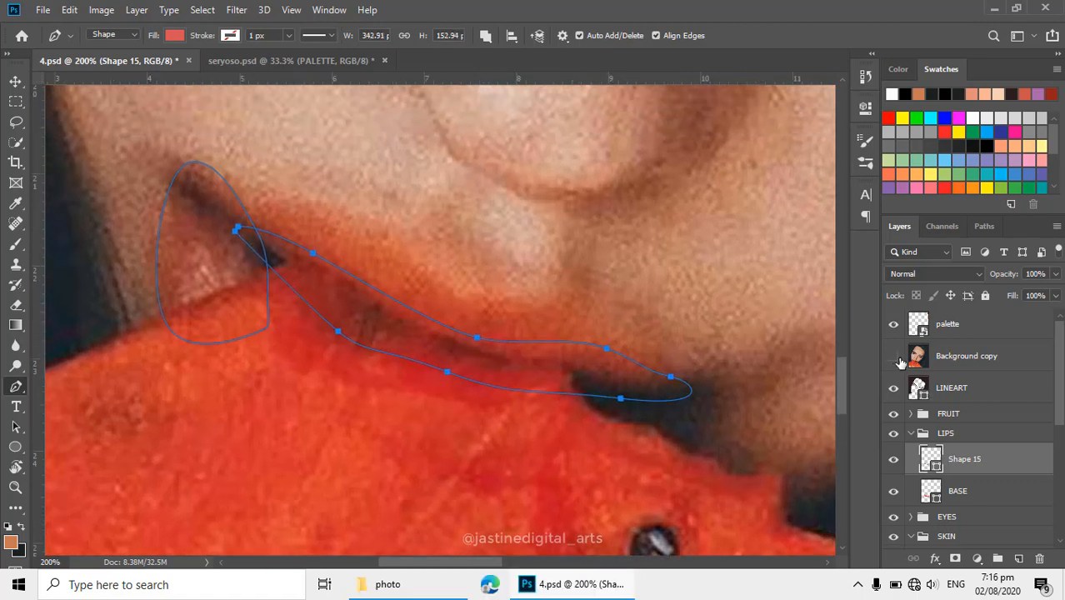
- Recolour the lip BASE shape with the brownish red ac3d2d sampled from the photo's upper lip, and hide the photo
left_click(895, 358)
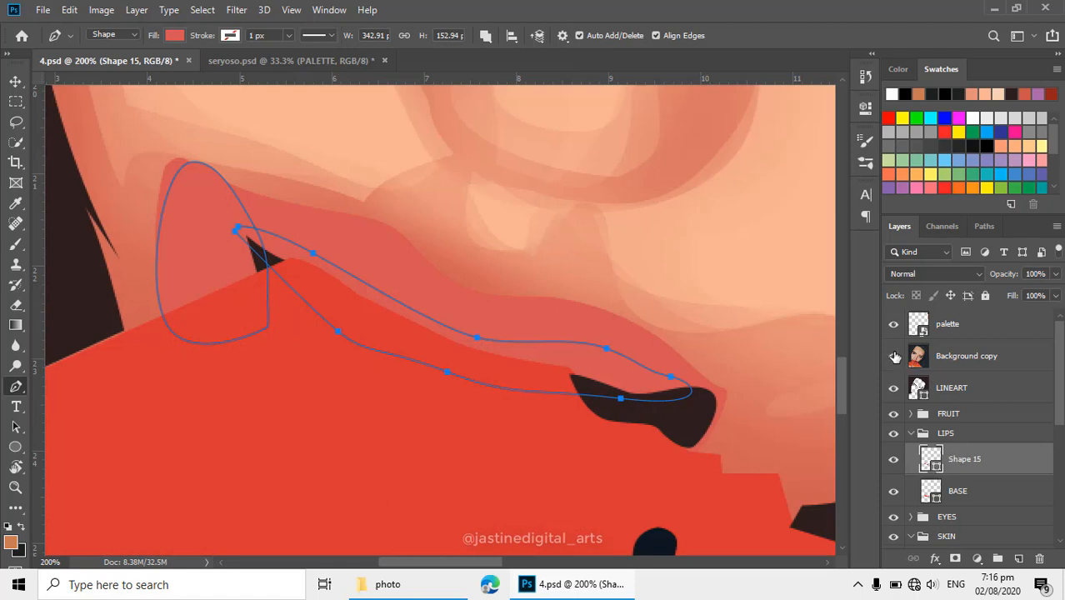
left_click(895, 357)
double_click(933, 498)
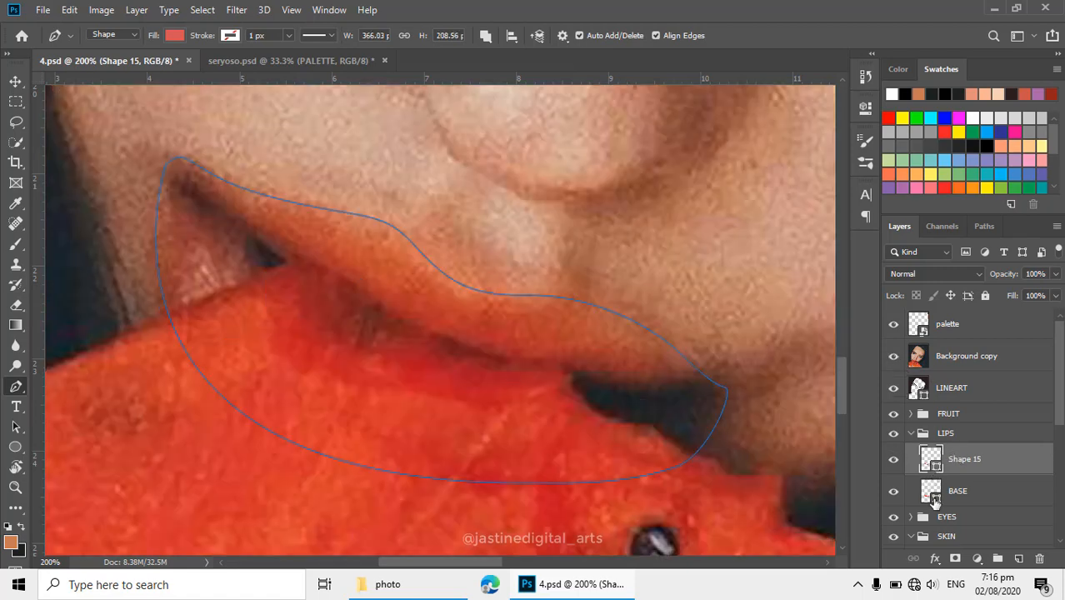
left_click(500, 319)
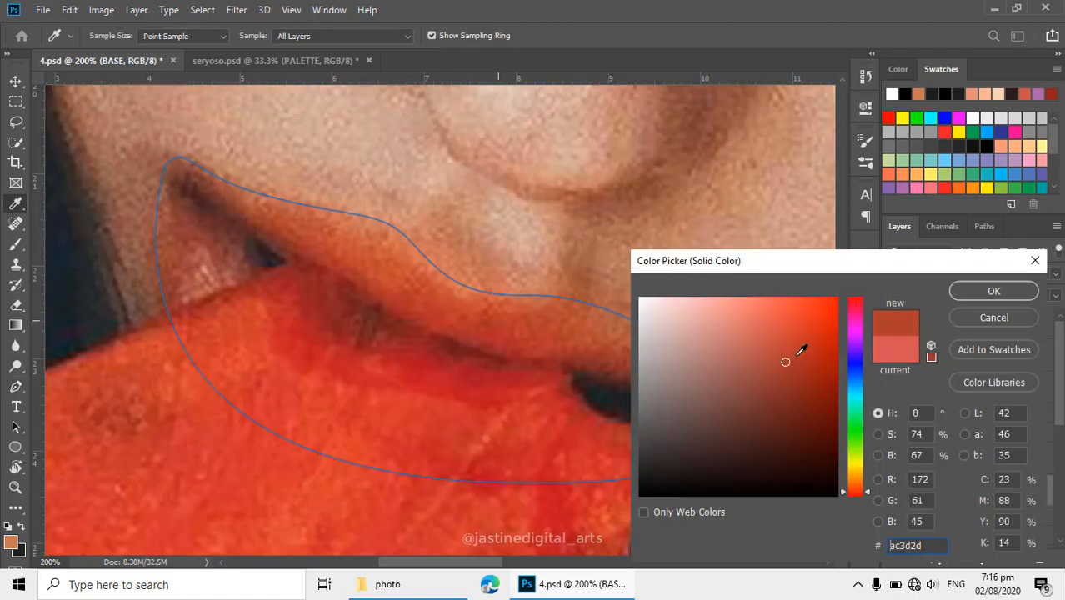
left_click(992, 290)
left_click(892, 356)
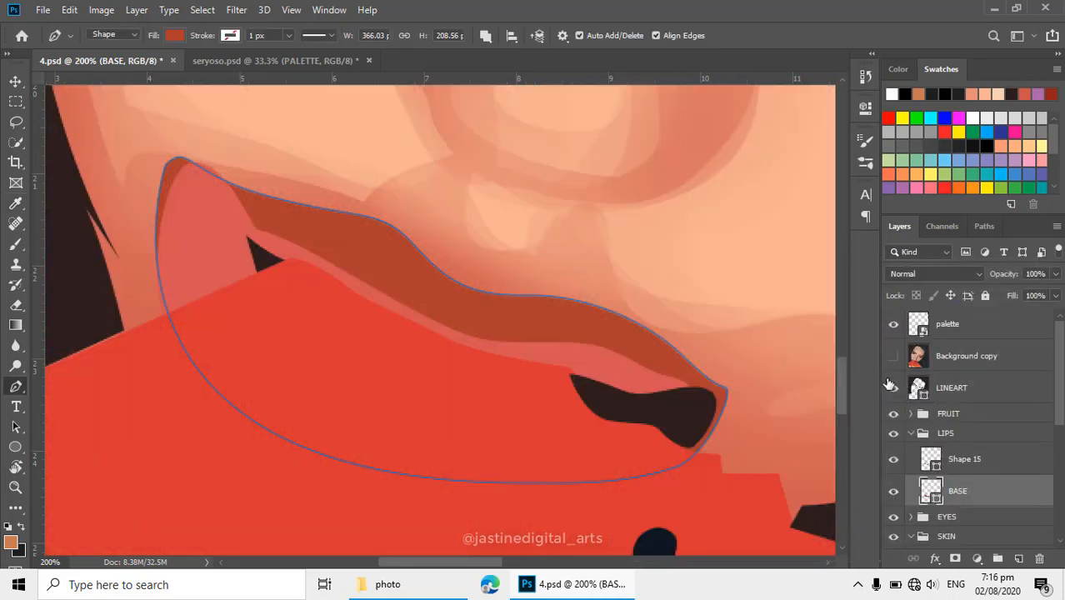
- Lighten the lip BASE fill to the orange-red d15442, checking it against the surrounding skin
double_click(933, 495)
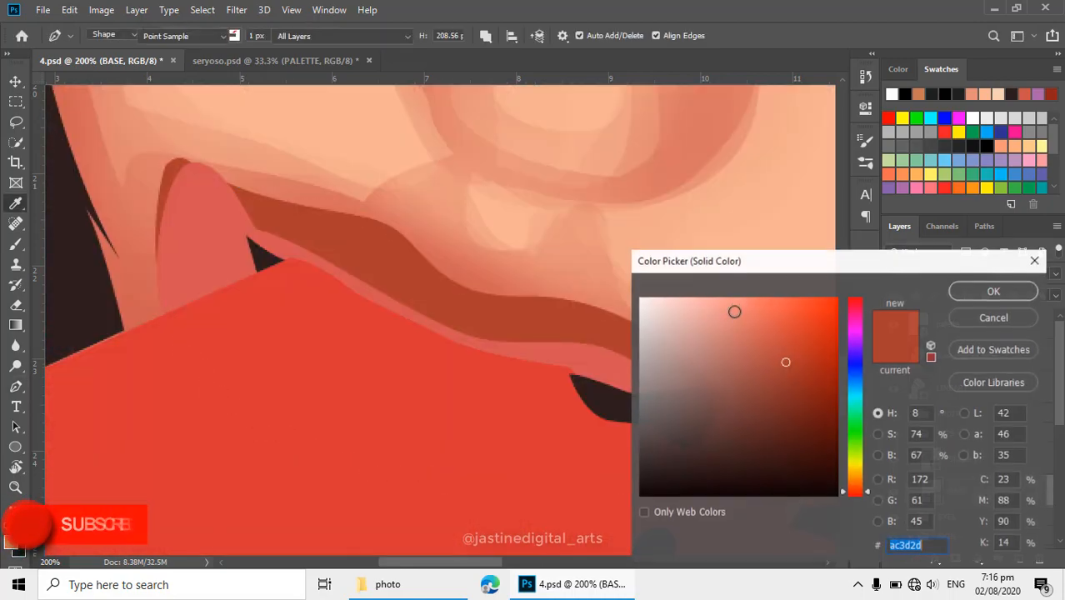
left_click_drag(792, 353, 774, 332)
scroll(488, 290, "down", 3)
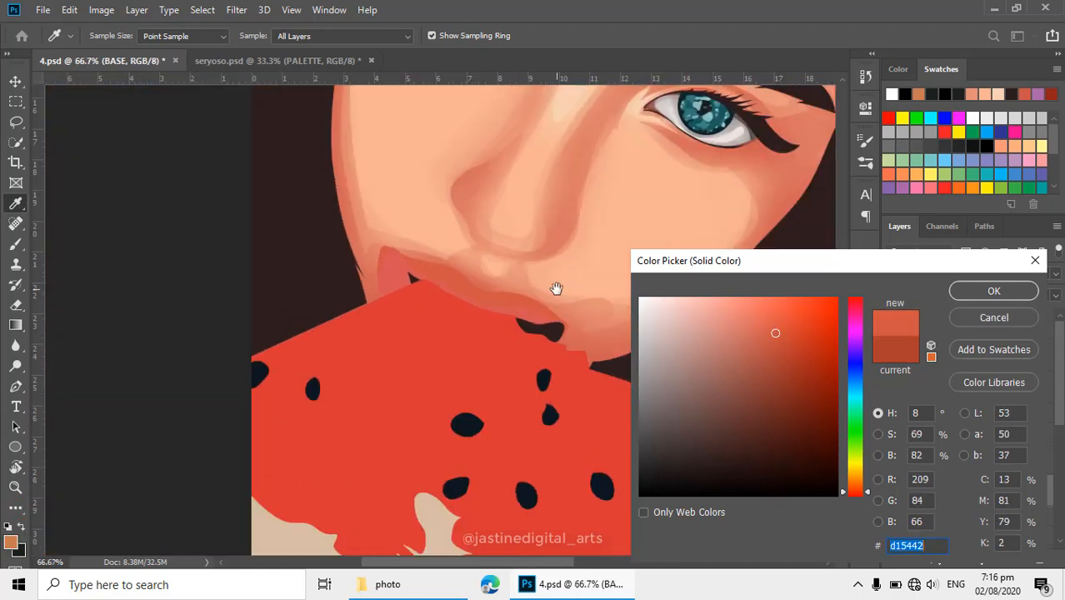
left_click_drag(509, 283, 495, 309)
scroll(449, 305, "up", 1)
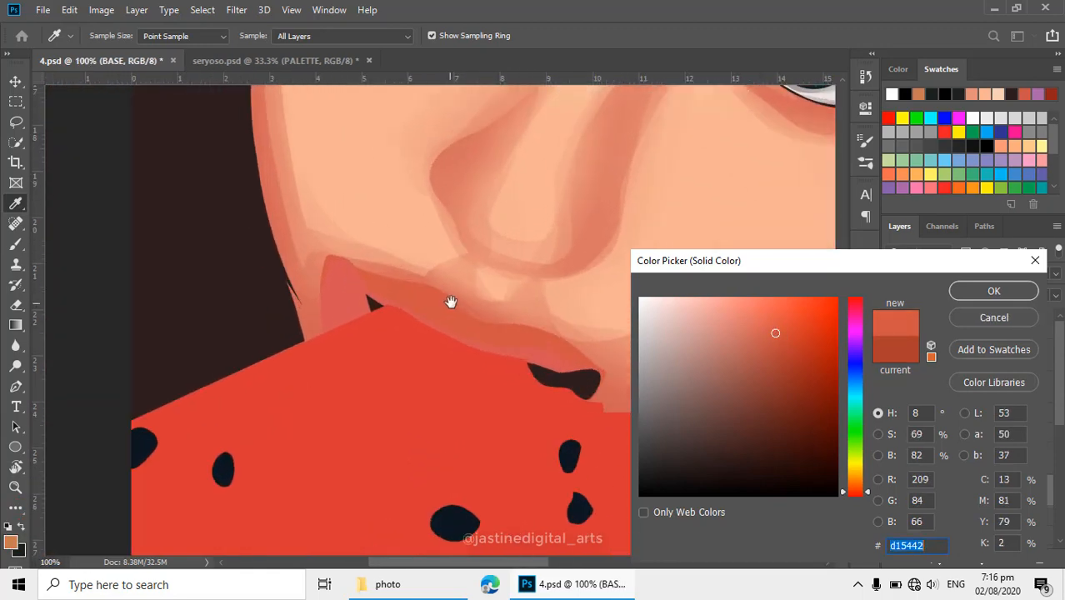
left_click(995, 296)
scroll(484, 335, "up", 2)
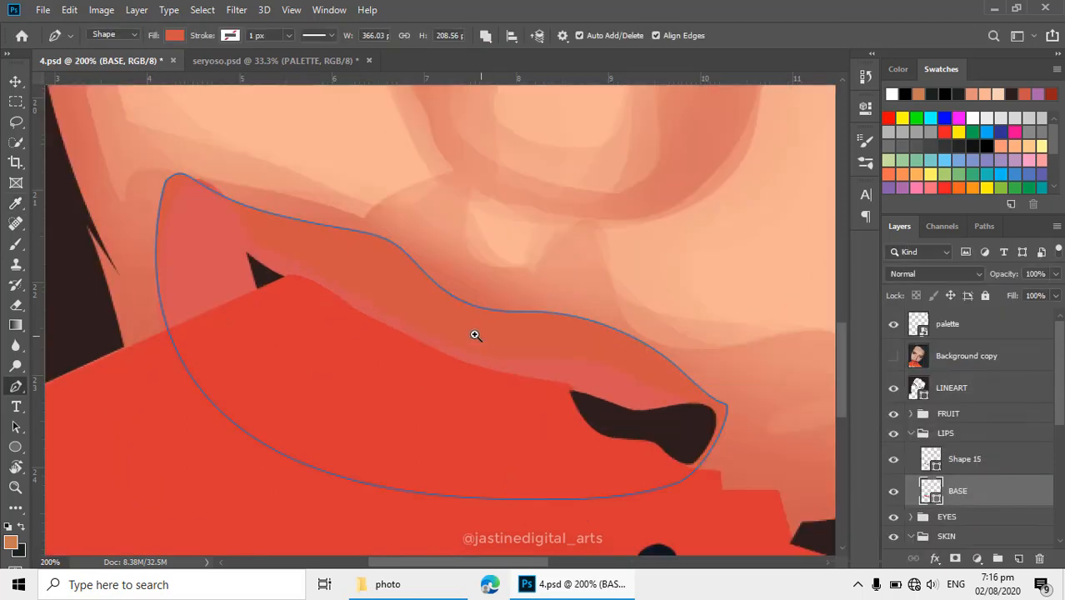
- Clip the lip shadow shape to the lip BASE layer
left_click(974, 465)
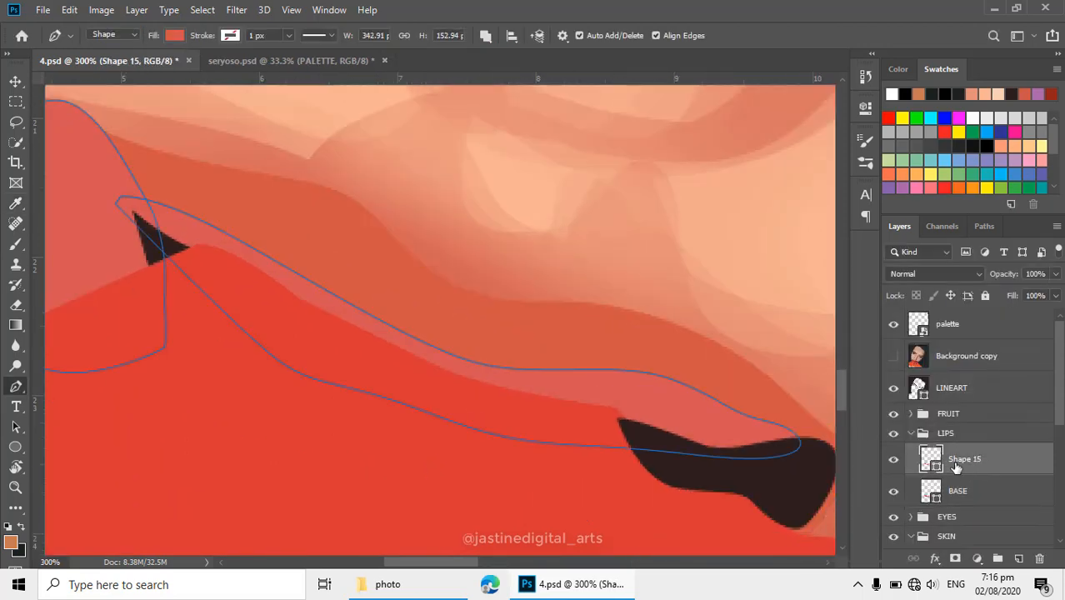
key("ctrl+alt+g")
left_click_drag(564, 380, 726, 463)
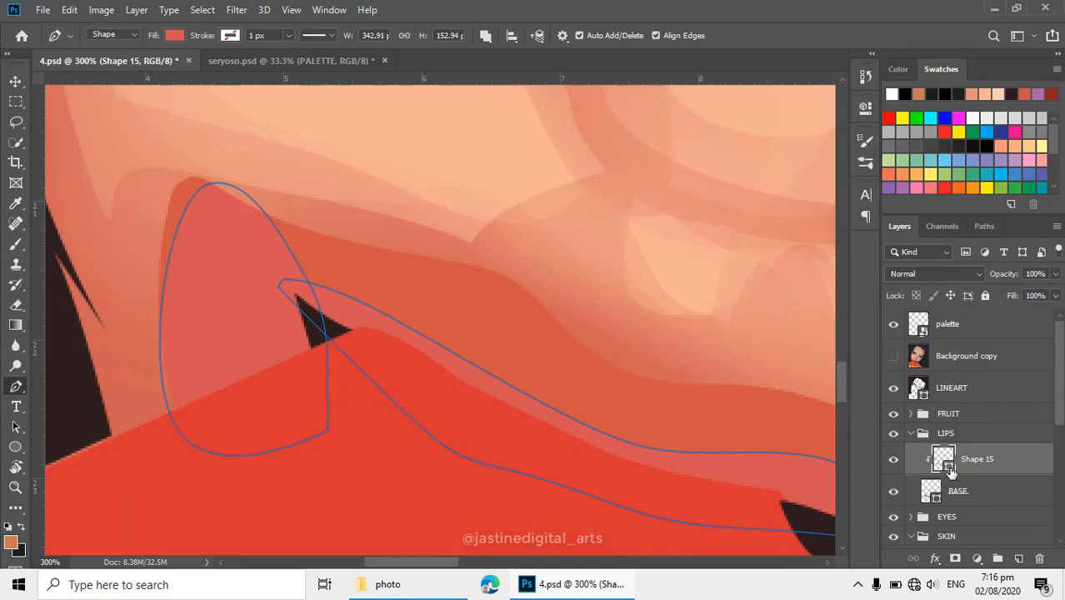
- Recolour the clipped lip shadow with a darker version of the lip's orange-red, ca4937
left_click(456, 296)
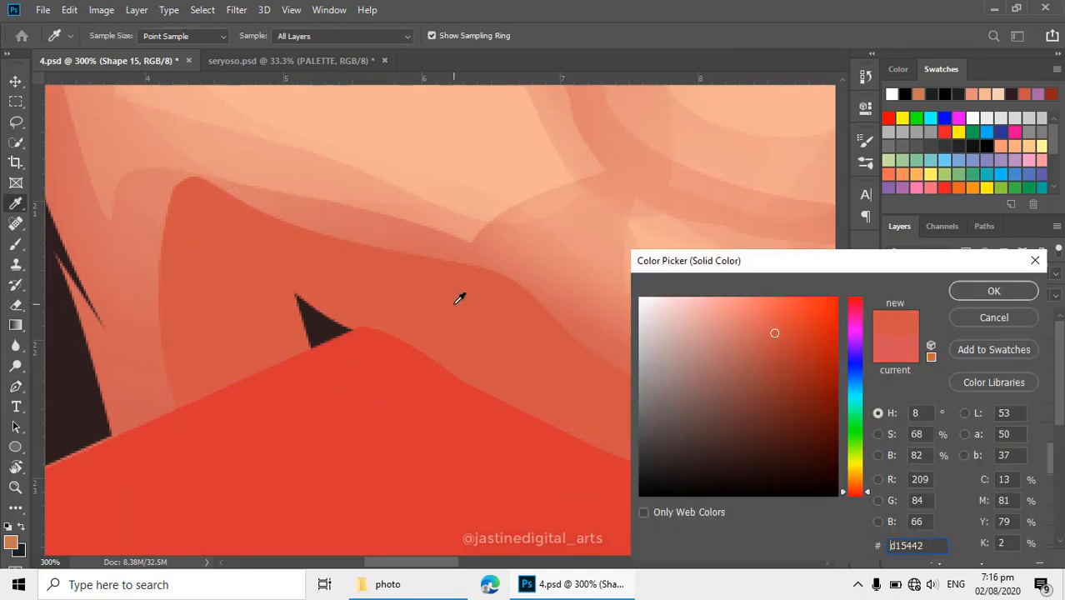
left_click(787, 355)
left_click(787, 357)
left_click(515, 284)
left_click_drag(774, 335, 774, 348)
left_click(529, 326)
left_click(783, 338)
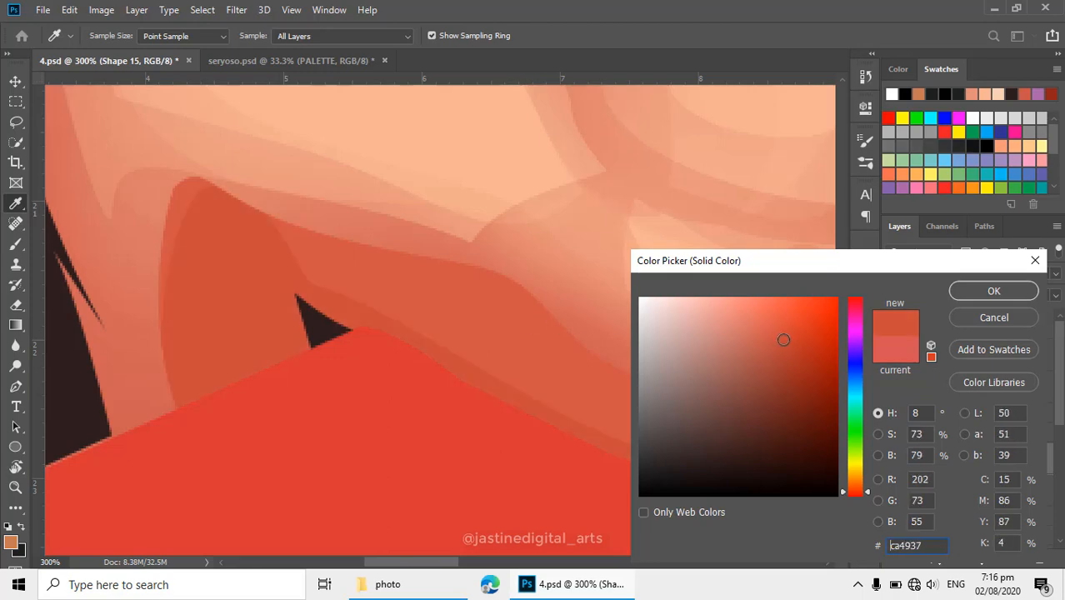
scroll(530, 340, "down", 4)
scroll(351, 355, "down", 3)
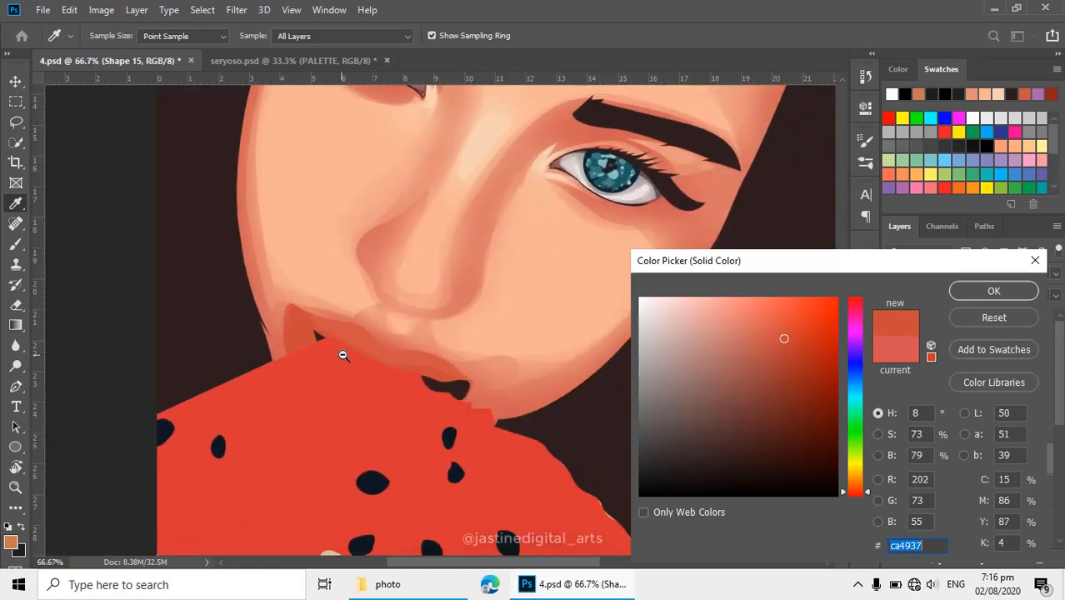
left_click(993, 290)
- Compare the vector lips with the reference photo and check the BASE layer's fill colour
left_click(894, 356)
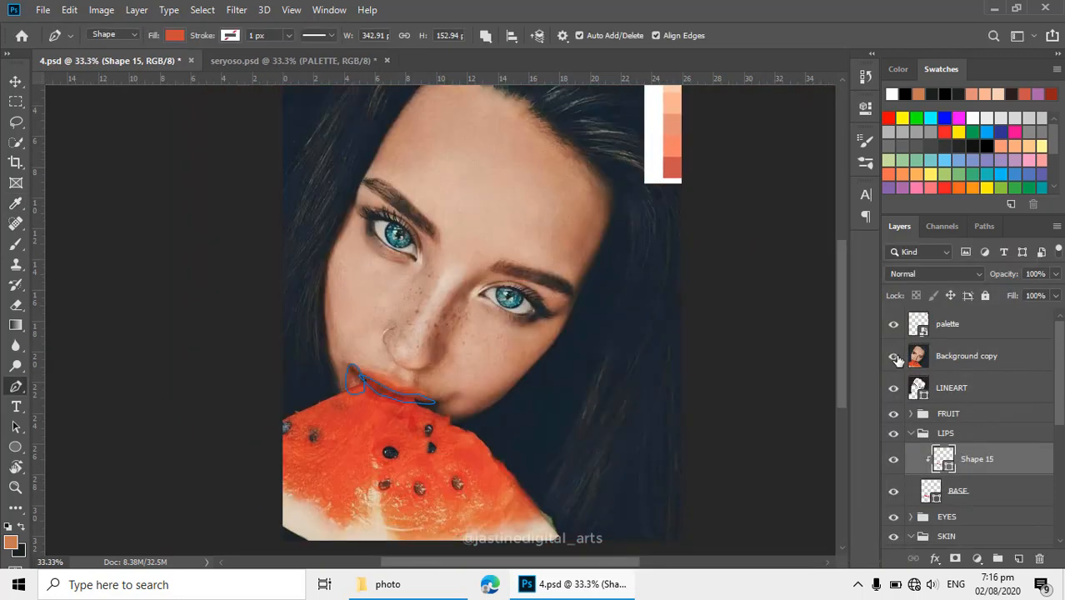
left_click(893, 356)
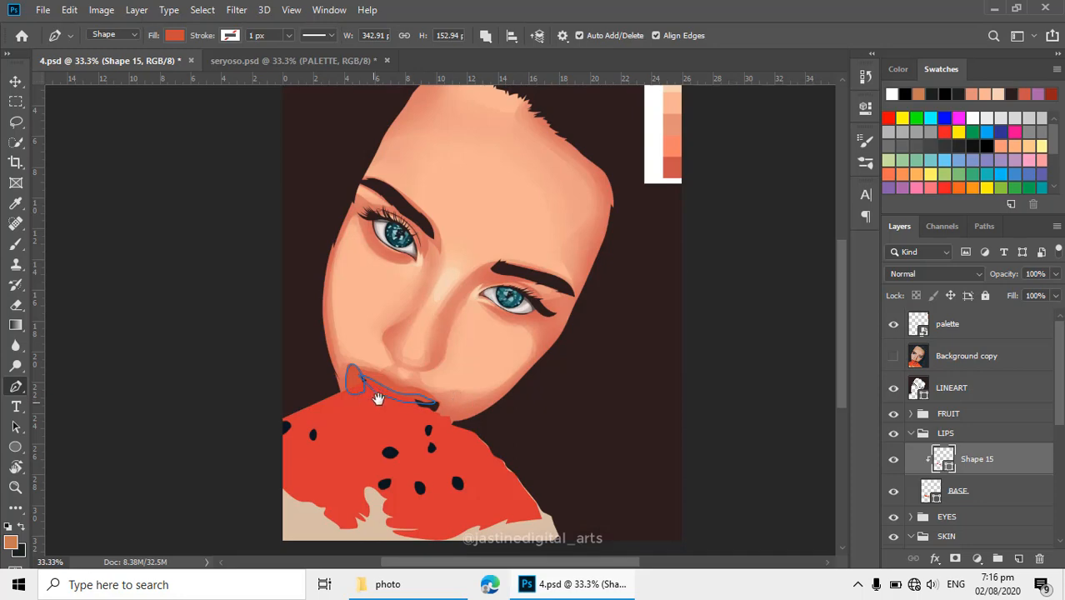
scroll(384, 380, "up", 4)
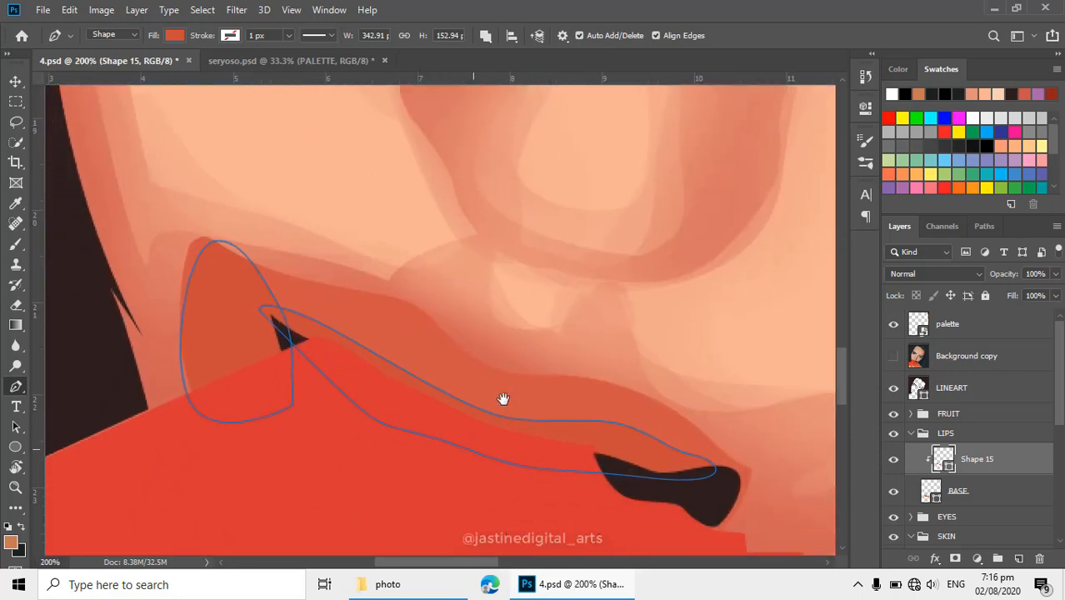
left_click(894, 357)
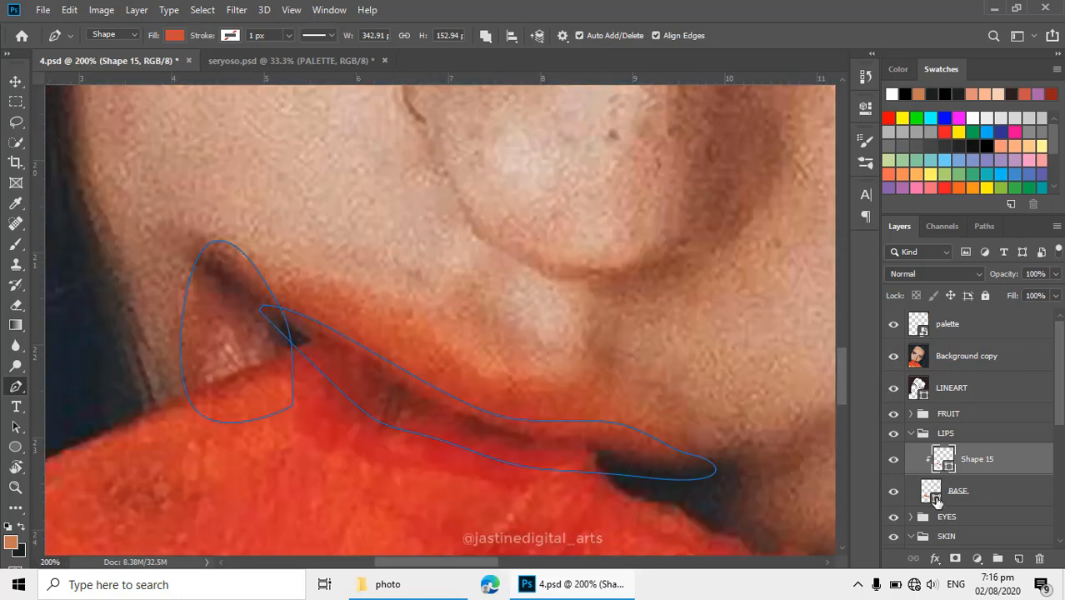
double_click(935, 497)
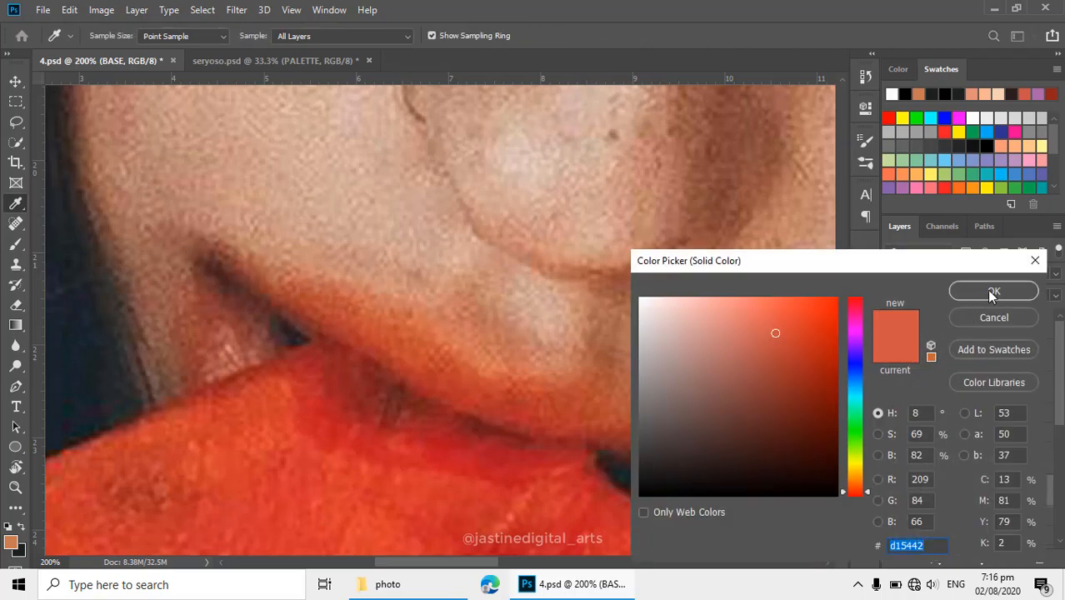
left_click(993, 292)
key("p")
scroll(398, 377, "down", 5)
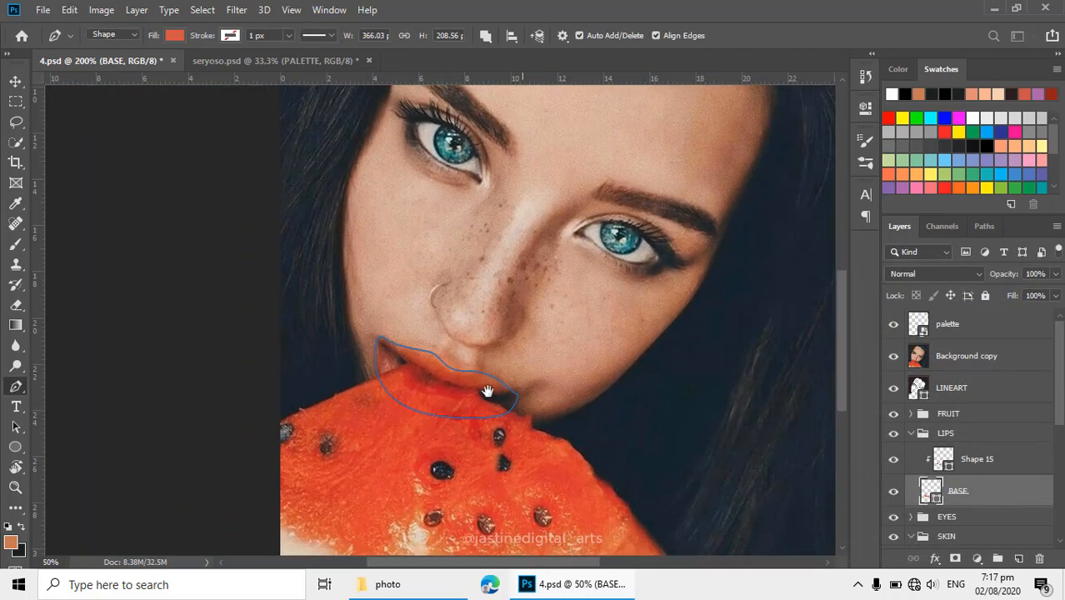
scroll(445, 367, "up", 3)
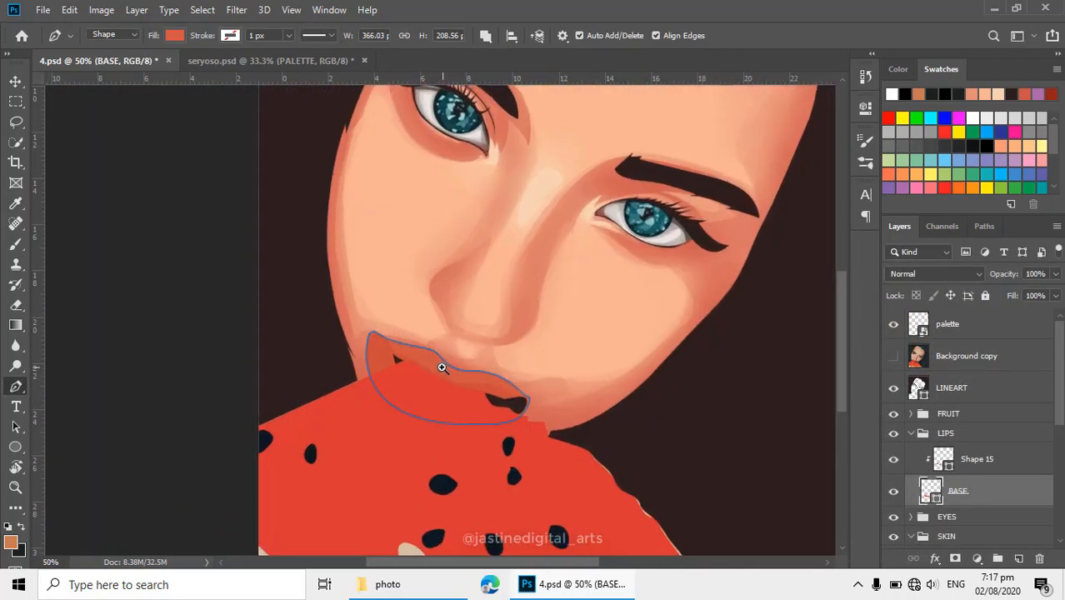
- Recolour the clipped lip shadow with the deeper red c12927, starting from the watermelon's red
double_click(944, 460)
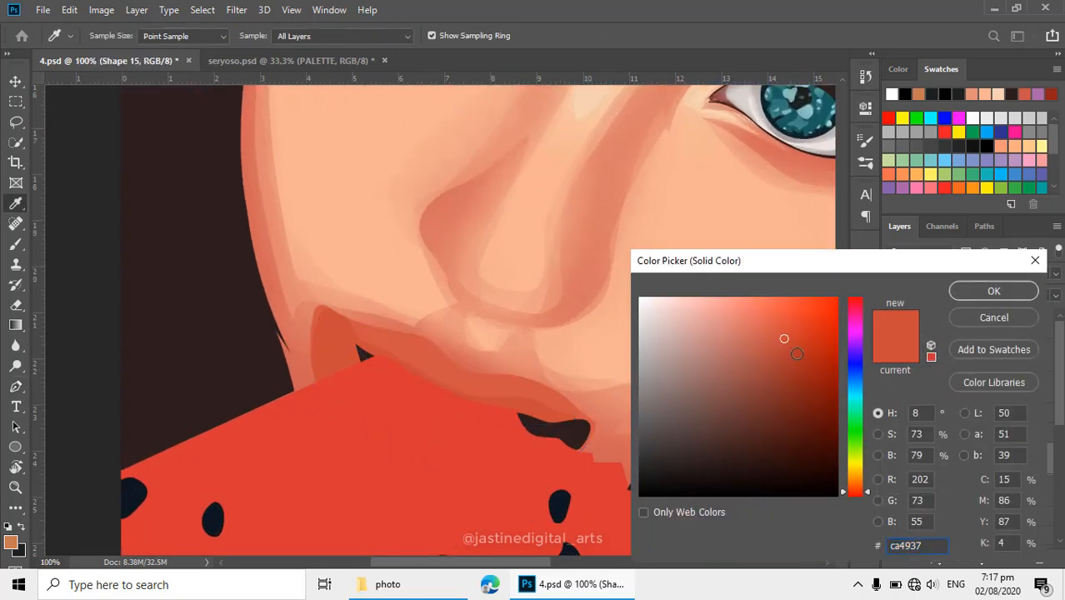
left_click(423, 387)
mouse_move(793, 331)
left_mouse_down()
mouse_move(803, 326)
mouse_move(802, 356)
mouse_move(797, 346)
left_mouse_up()
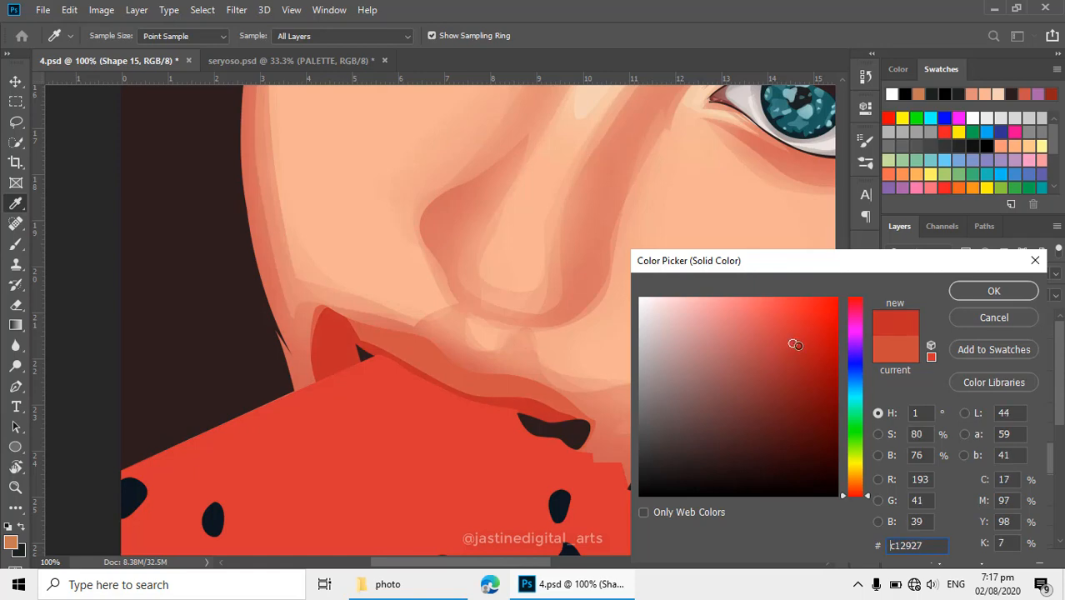
left_click(980, 291)
key("v")
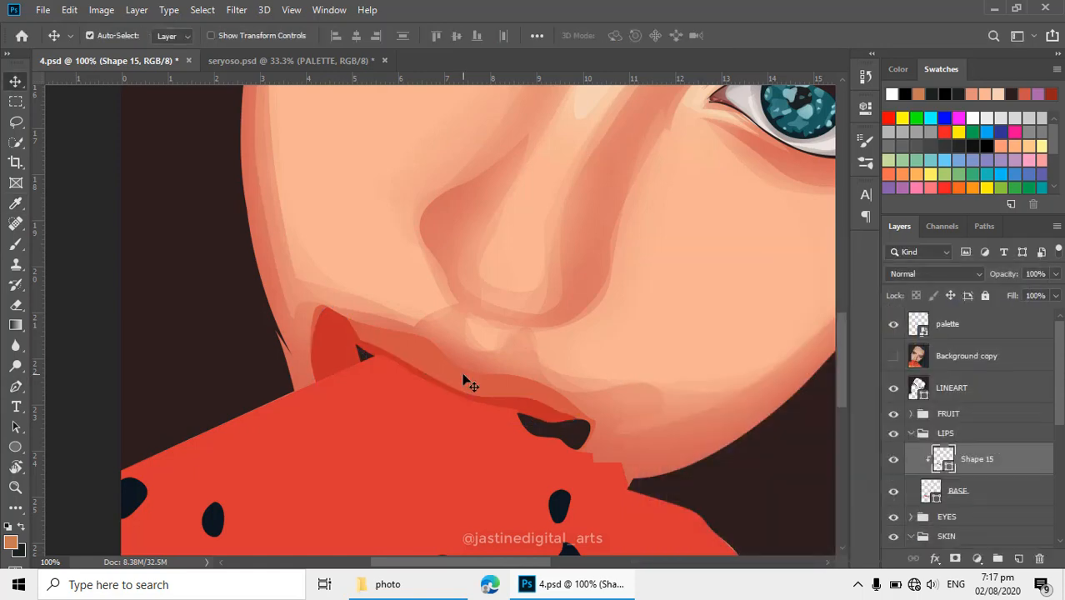
- Recolour the lip BASE shape with a slightly lighter red derived from the lip shadow's c12927
left_click(466, 383)
double_click(935, 491)
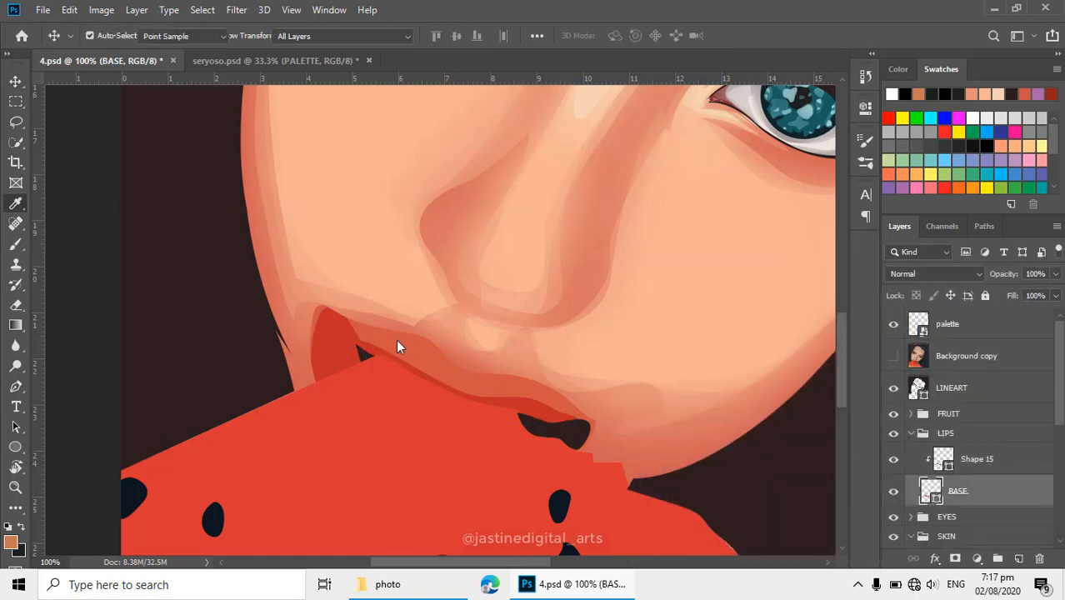
scroll(385, 337, "up", 2)
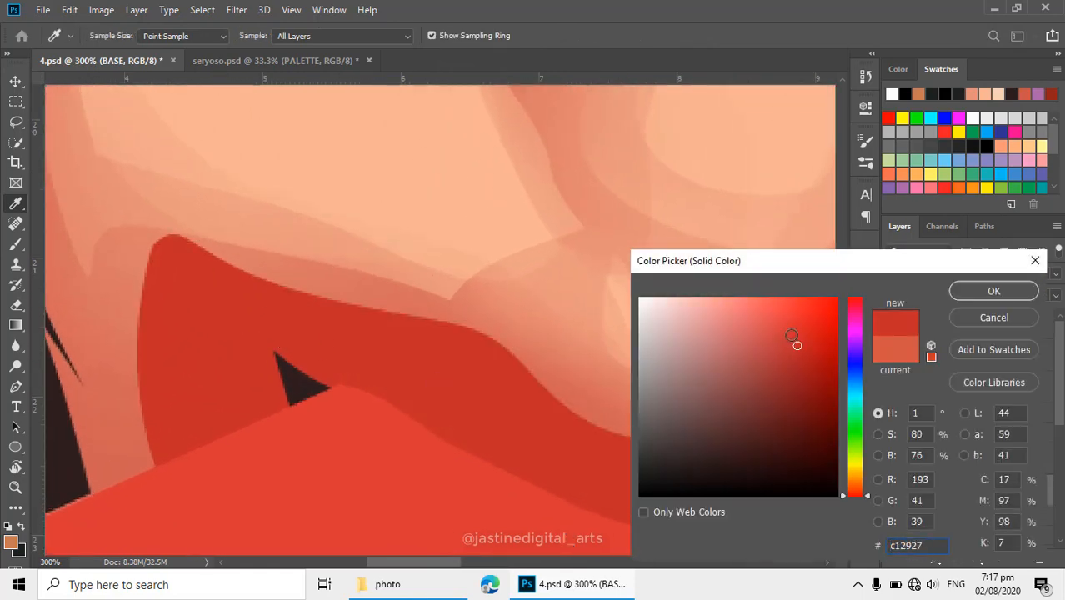
left_click_drag(797, 344, 784, 335)
left_click(992, 291)
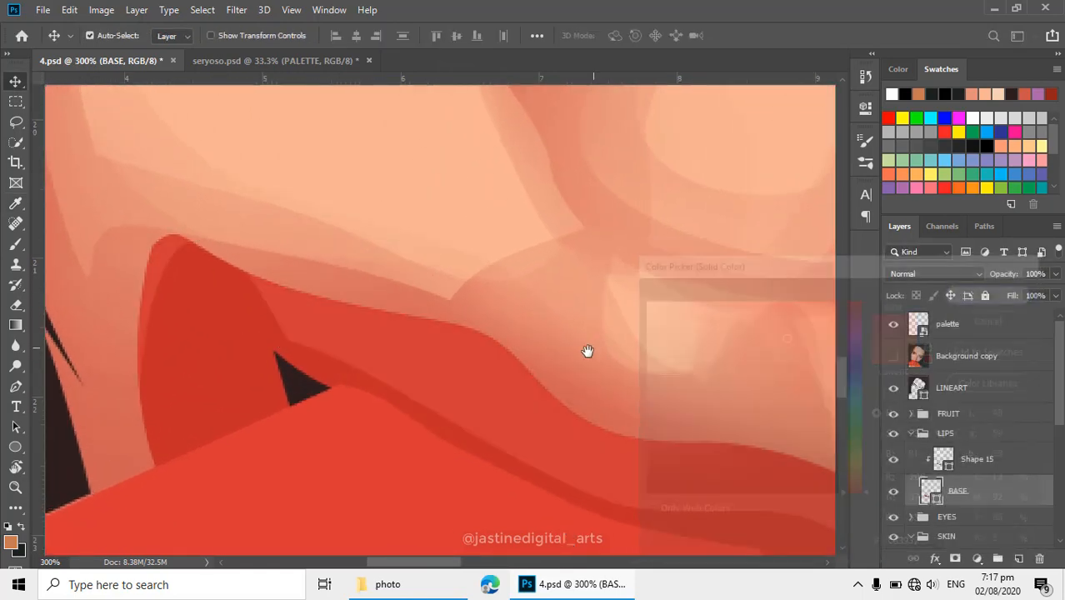
- Compare the recoloured lips with the reference photo, examining the mouth corner and the upper lip's shading
scroll(588, 352, "down", 5)
scroll(607, 397, "down", 1)
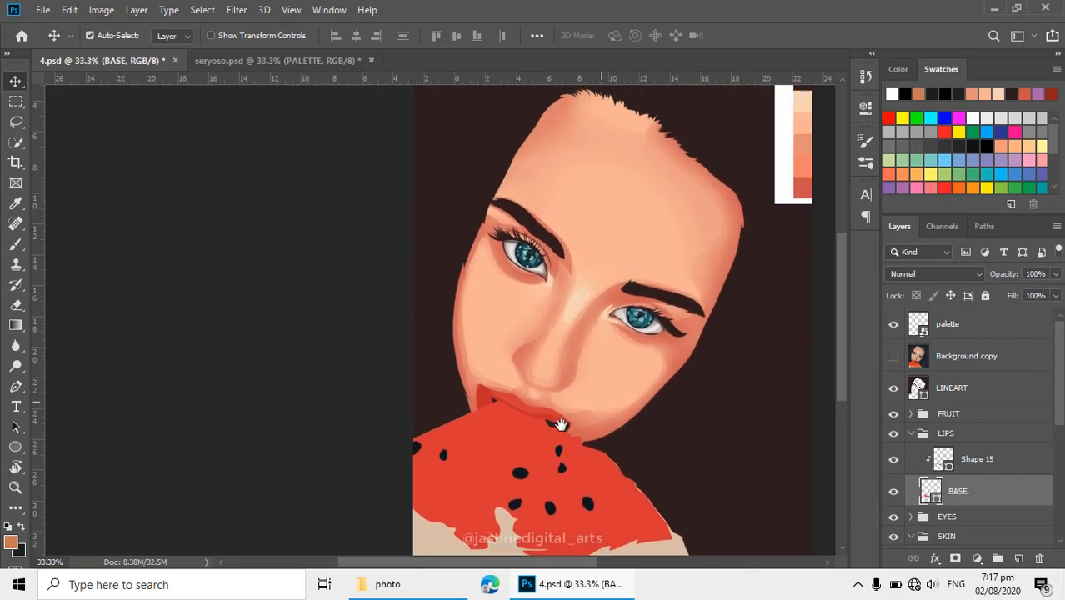
left_click(893, 356)
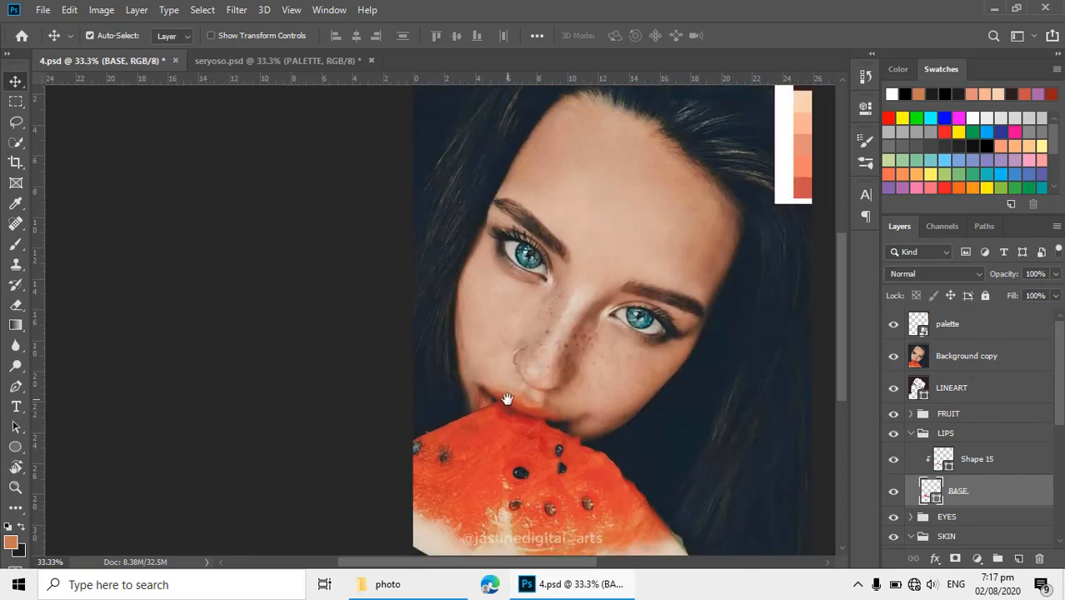
scroll(506, 395, "up", 2)
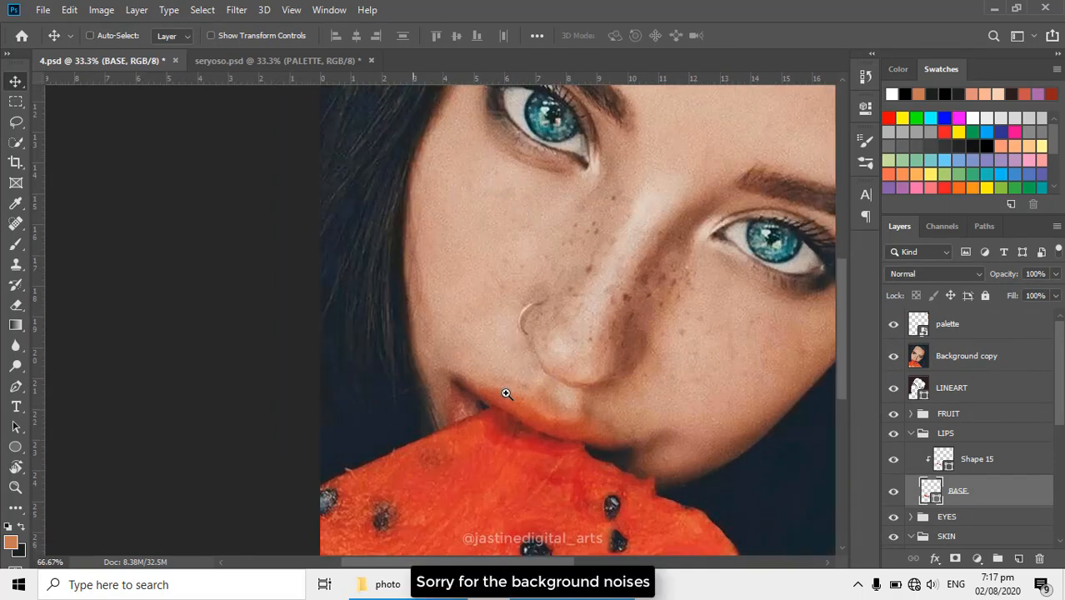
scroll(494, 398, "up", 1)
left_click_drag(481, 403, 537, 385)
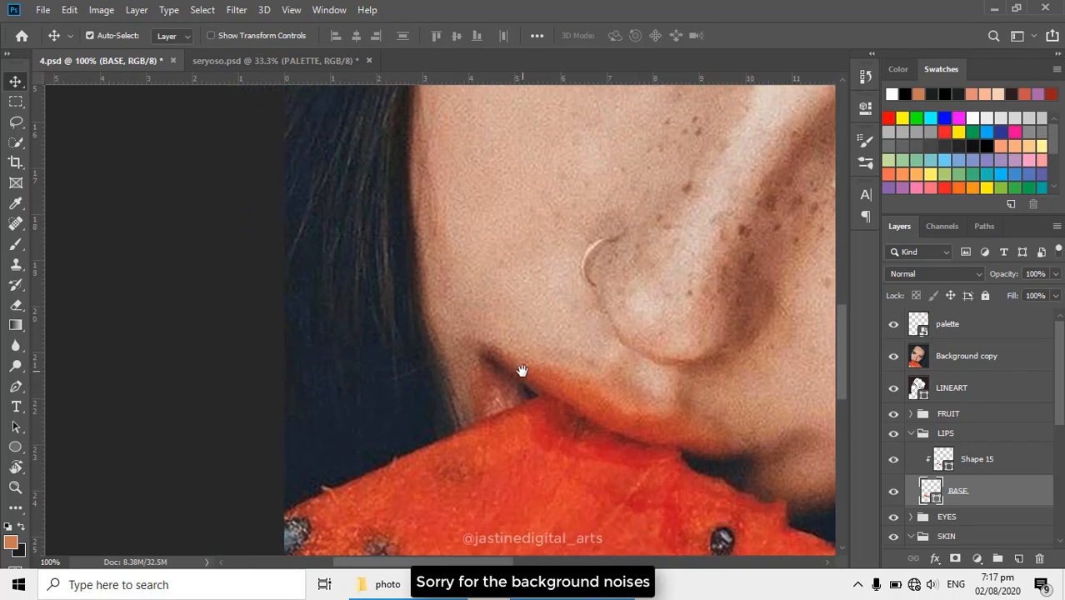
key("ctrl")
left_click(533, 384, "ctrl")
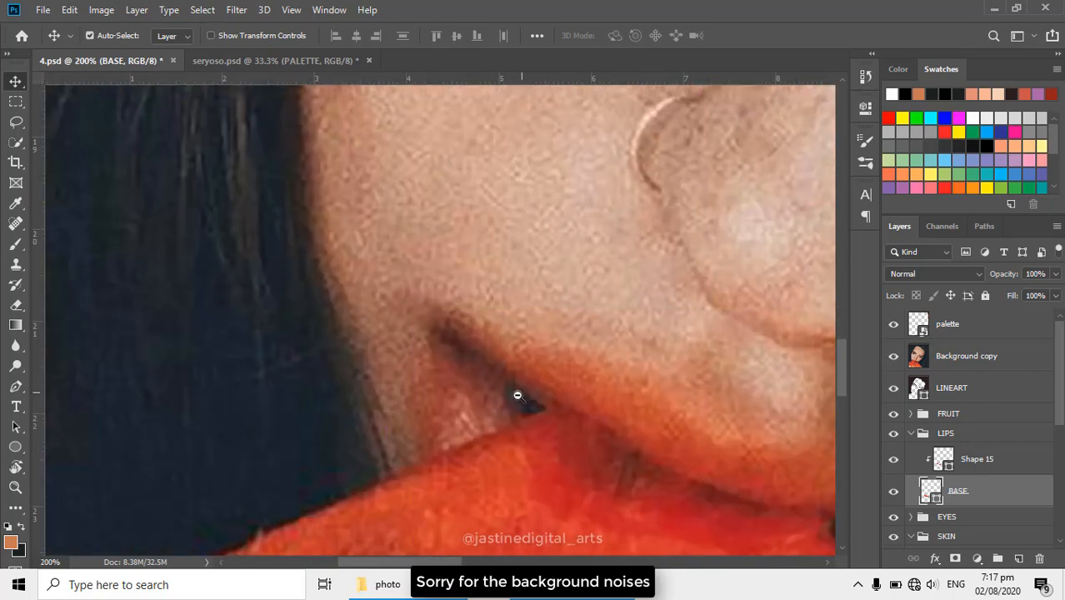
left_click(515, 395, "alt")
left_click_drag(641, 419, 505, 353)
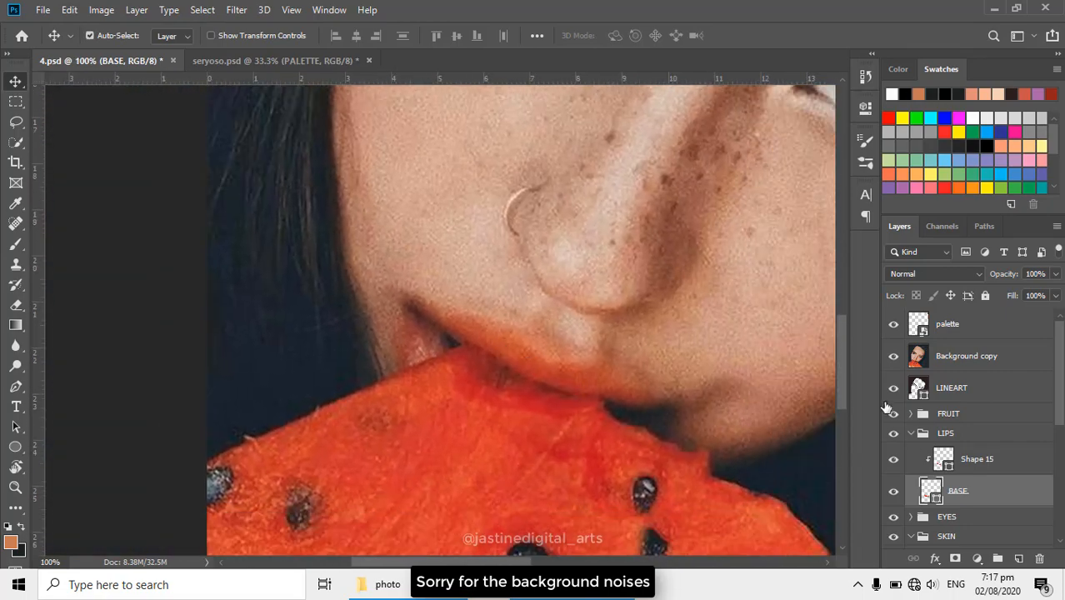
left_click(894, 357)
left_click(895, 357)
left_click(897, 358)
left_click(896, 358)
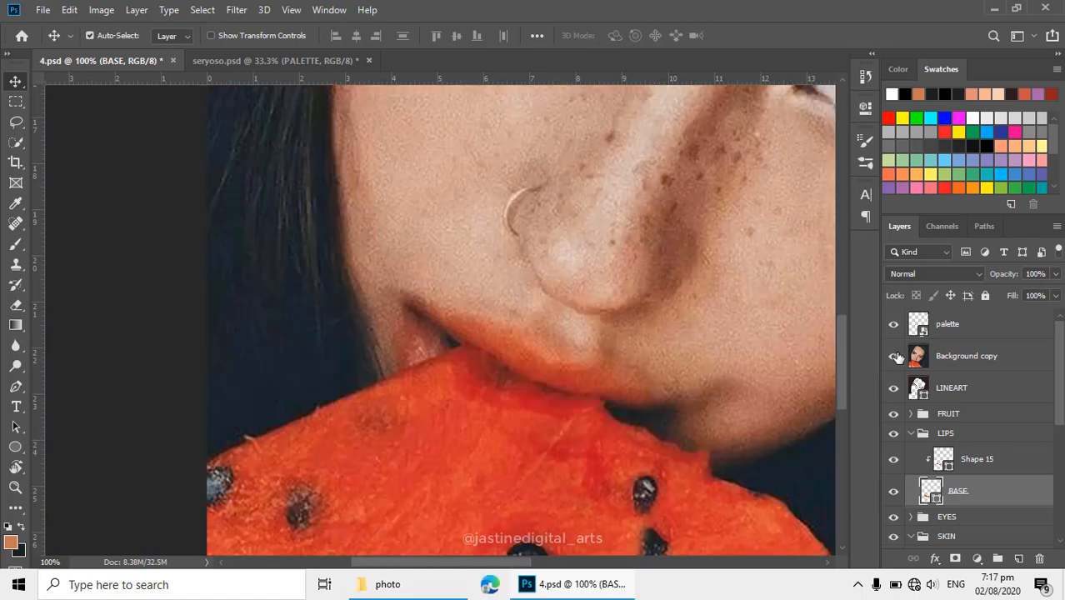
left_click(897, 357)
left_click(897, 356)
left_click(898, 357)
left_click(897, 357)
- Move the lip shadow path's top anchor at the mouth corner up and outward, past the BASE outline
scroll(419, 347, "up", 3)
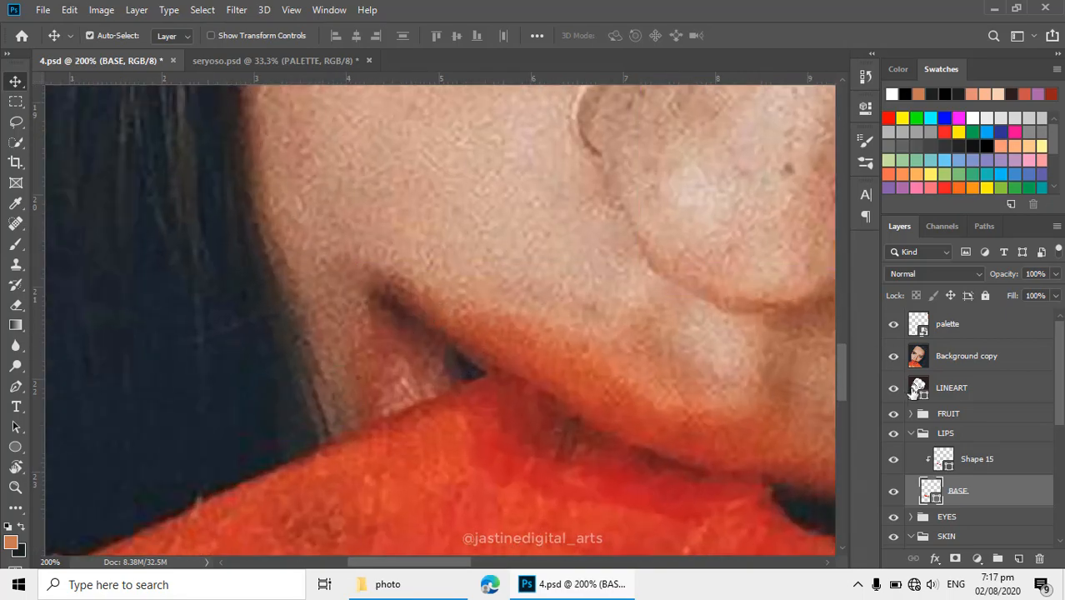
left_click(943, 459)
left_click(931, 493)
key("p")
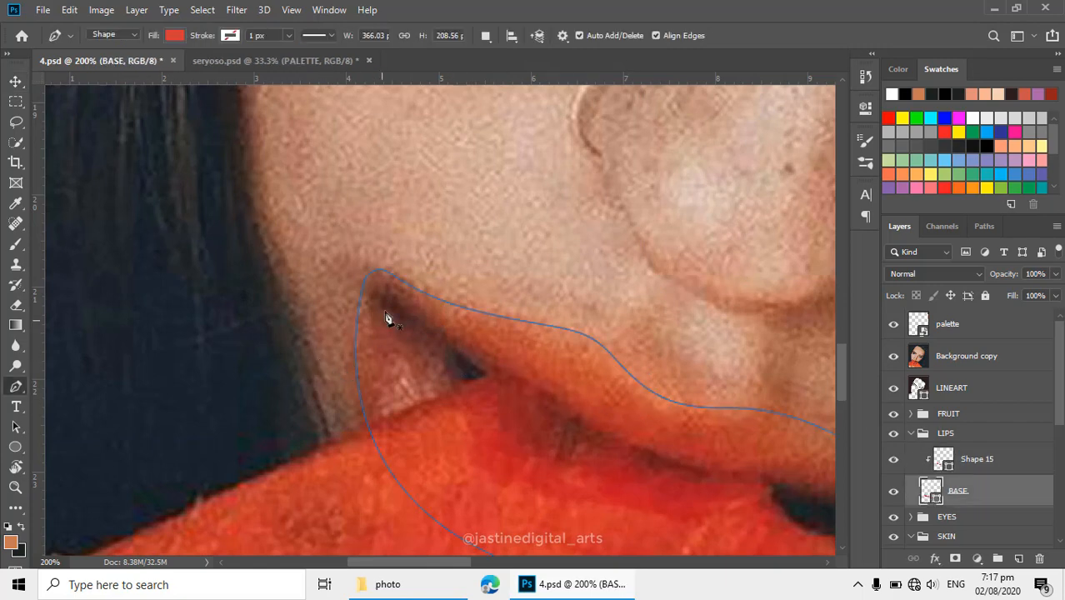
left_click(943, 459)
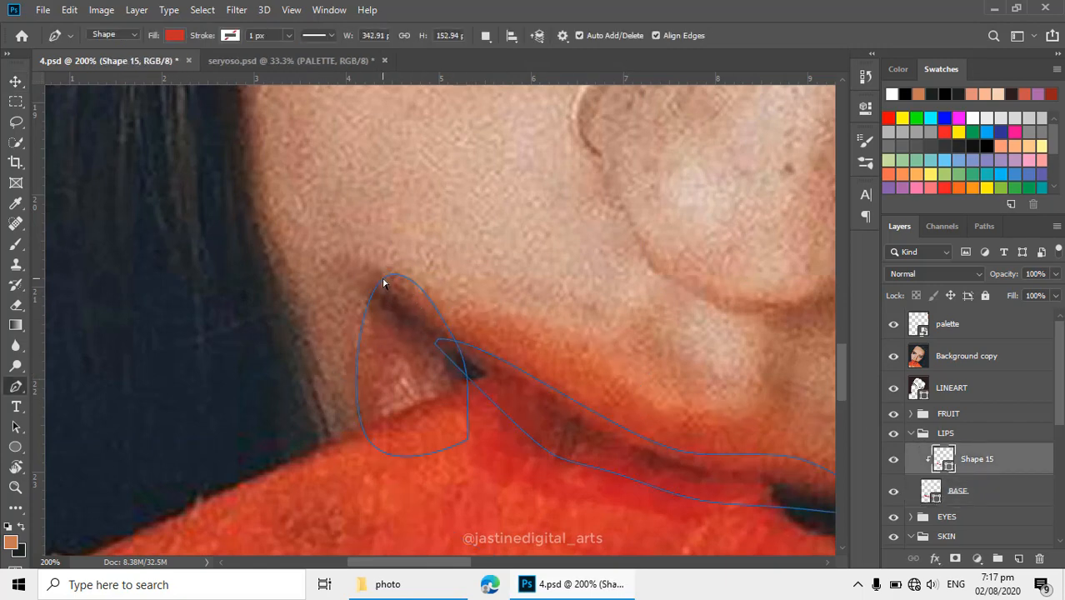
left_click_drag(377, 273, 374, 262)
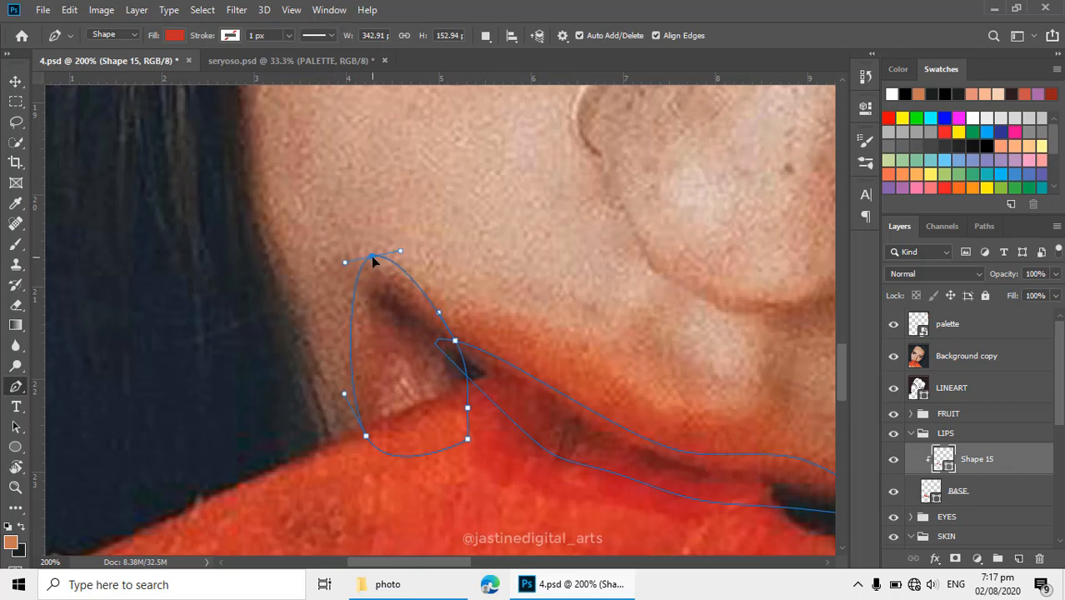
left_click(894, 360)
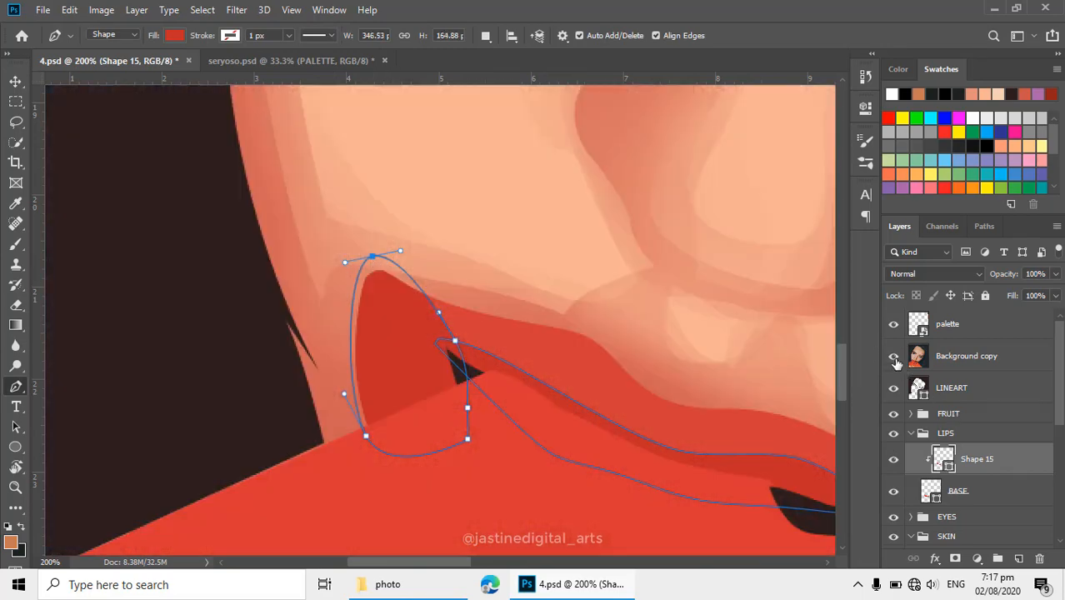
left_click(894, 360)
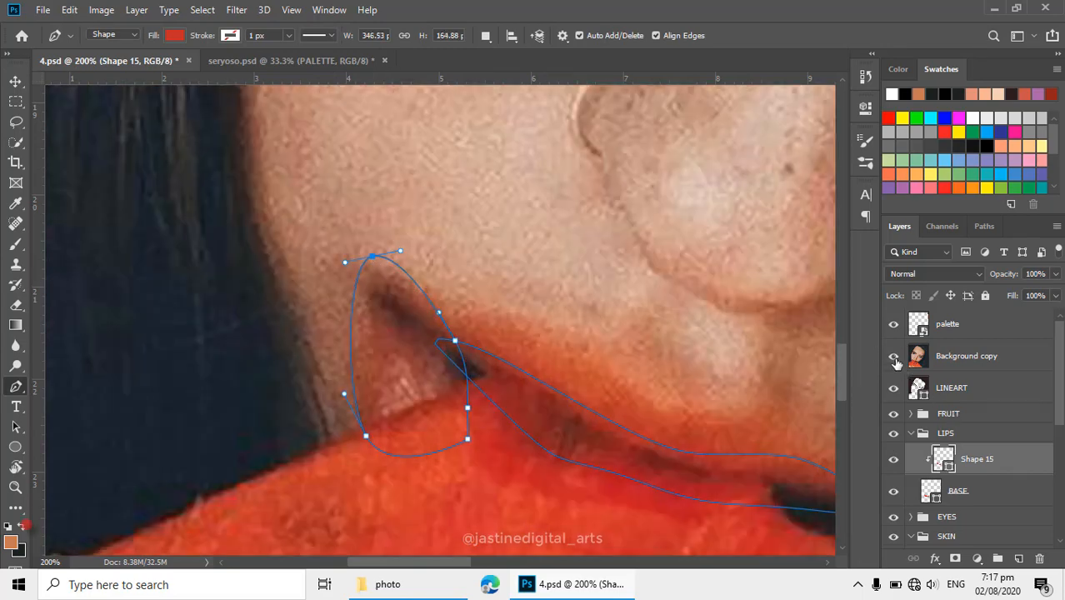
key("Return")
- Draw a closed Pen shape over the dark mouth corner, with a scalloped lower edge following the photo's shadow
left_click(378, 415)
left_click_drag(388, 355, 399, 355)
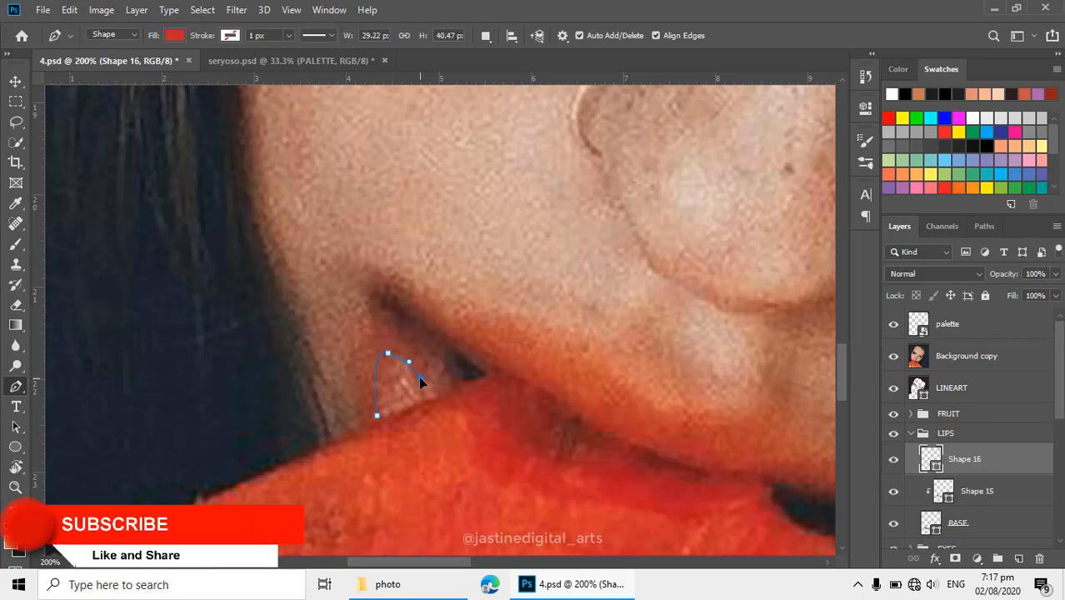
left_click(420, 378)
left_click(434, 356)
left_click(488, 375)
left_click_drag(459, 329, 352, 278)
left_click_drag(331, 330, 337, 361)
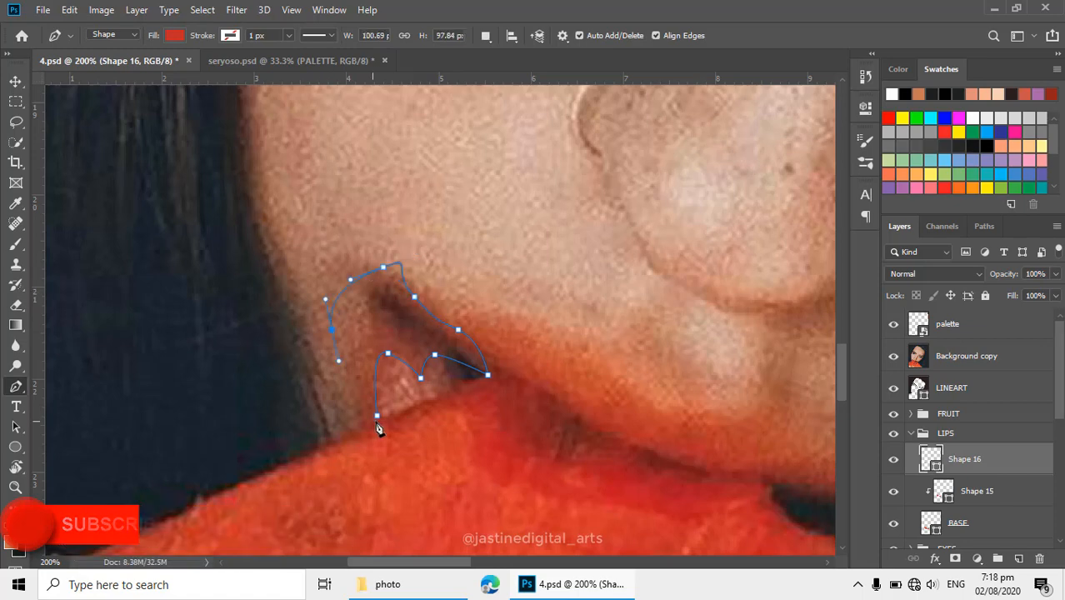
left_click(377, 415)
- Hide the photo, clip the new mouth-corner shape to the lip BASE, and set its fill to dark red a91f1d
left_click(892, 359)
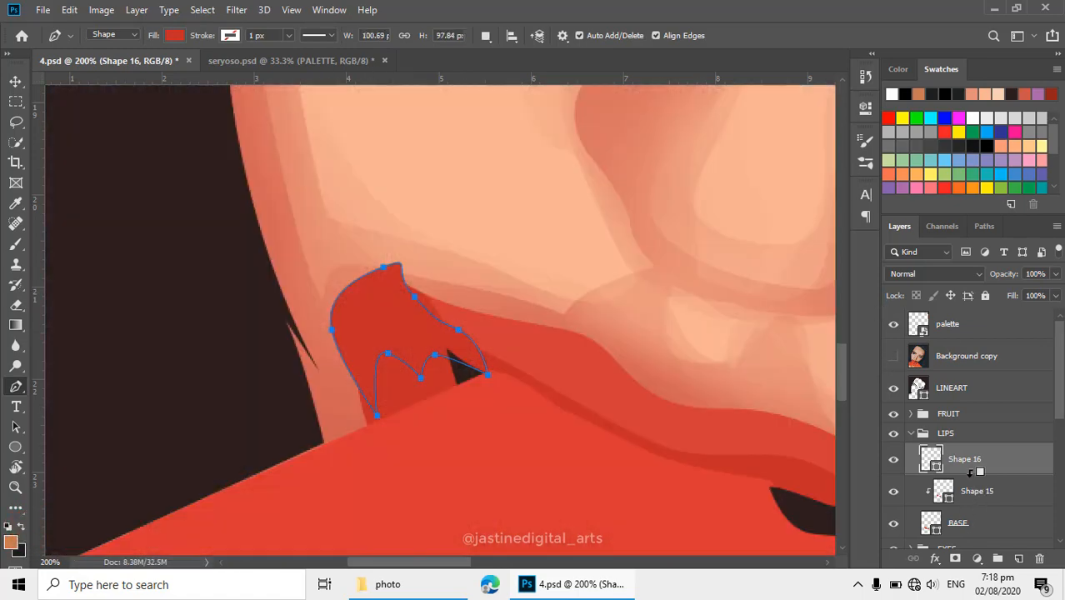
left_click(943, 472, "alt")
double_click(945, 460)
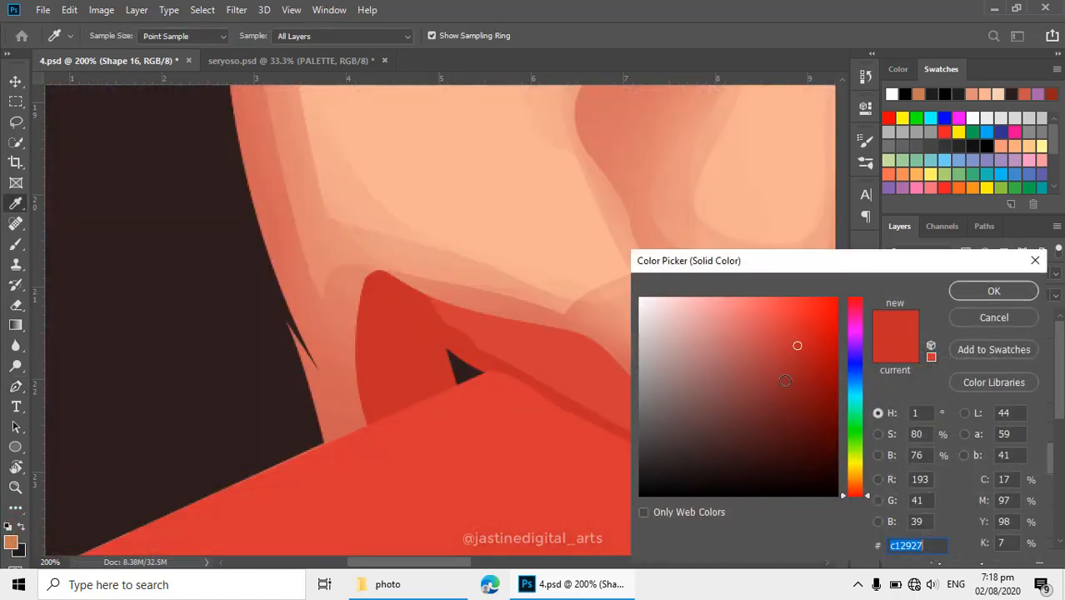
left_click_drag(798, 347, 804, 364)
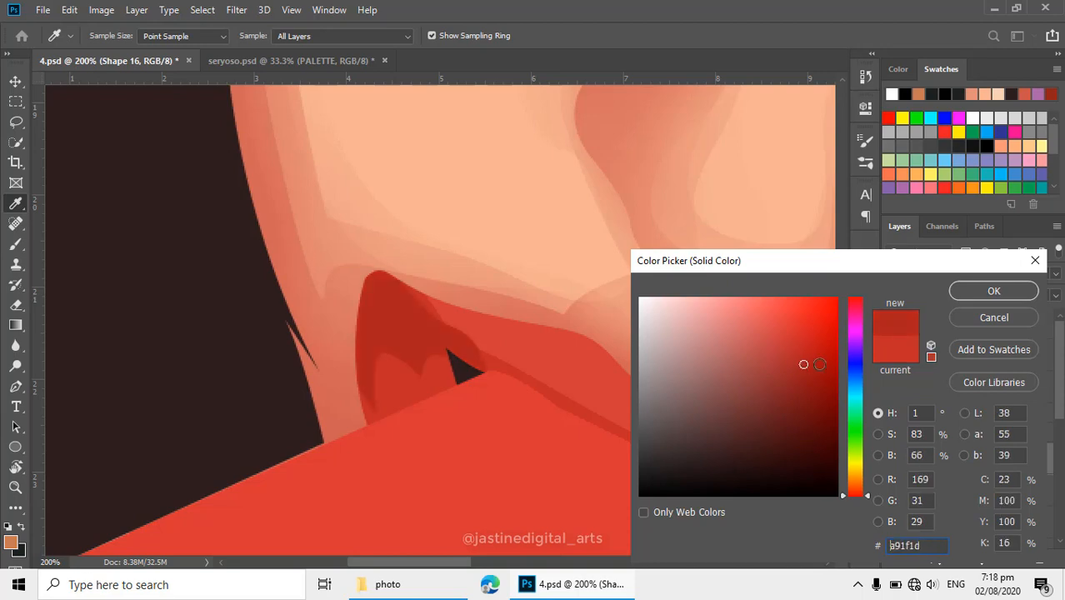
left_click(965, 298)
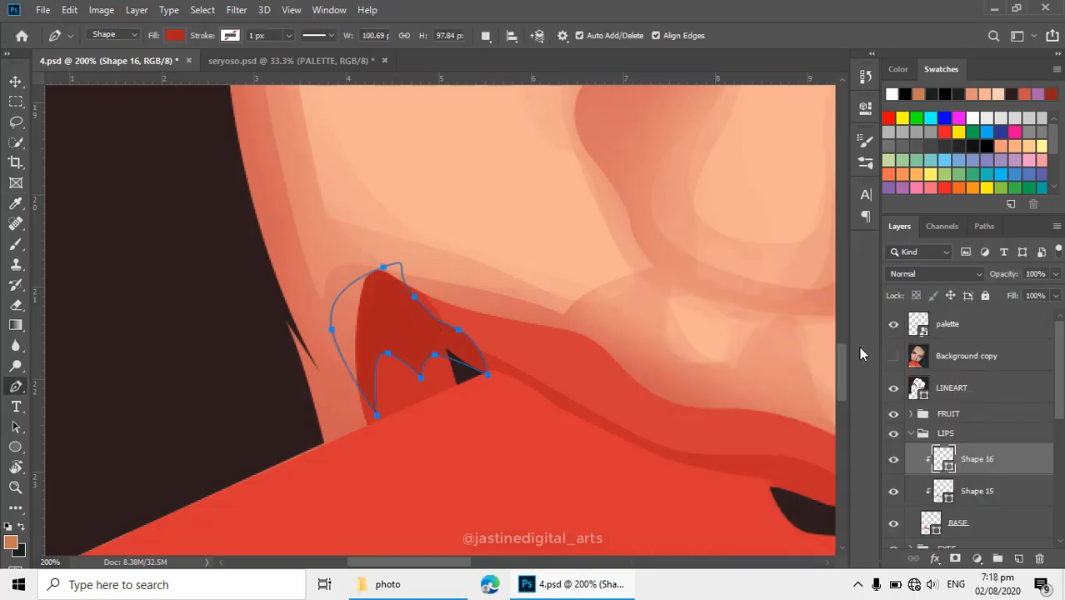
- Show the reference photo and draw a closed Pen shape with two peaks over the light highlight inside the mouth corner
left_click(893, 358)
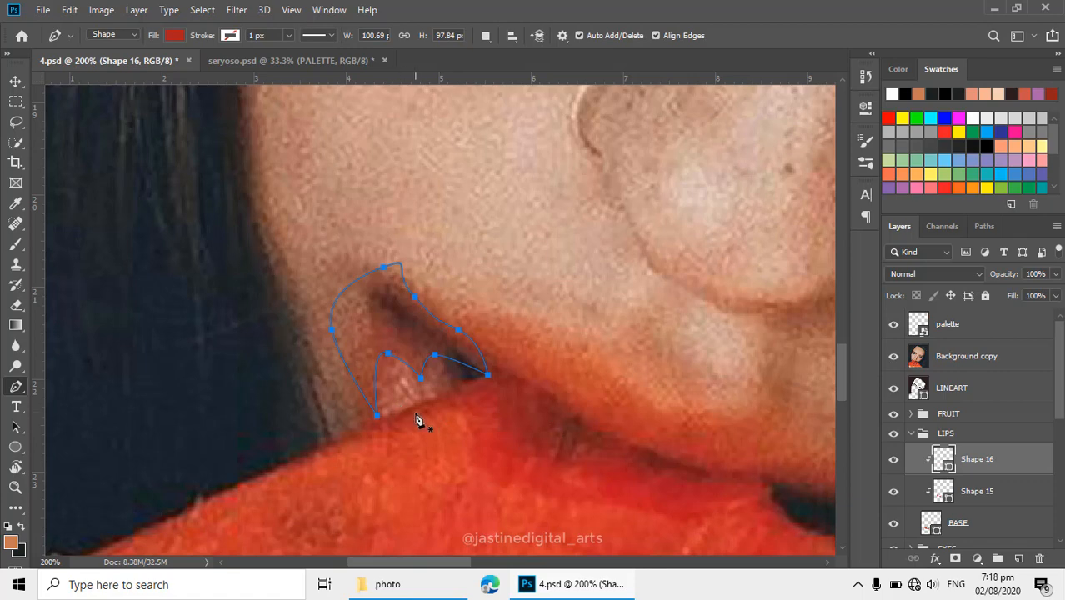
left_click(386, 418)
left_click_drag(386, 392, 435, 365)
left_click(397, 366)
left_click_drag(441, 368, 458, 401)
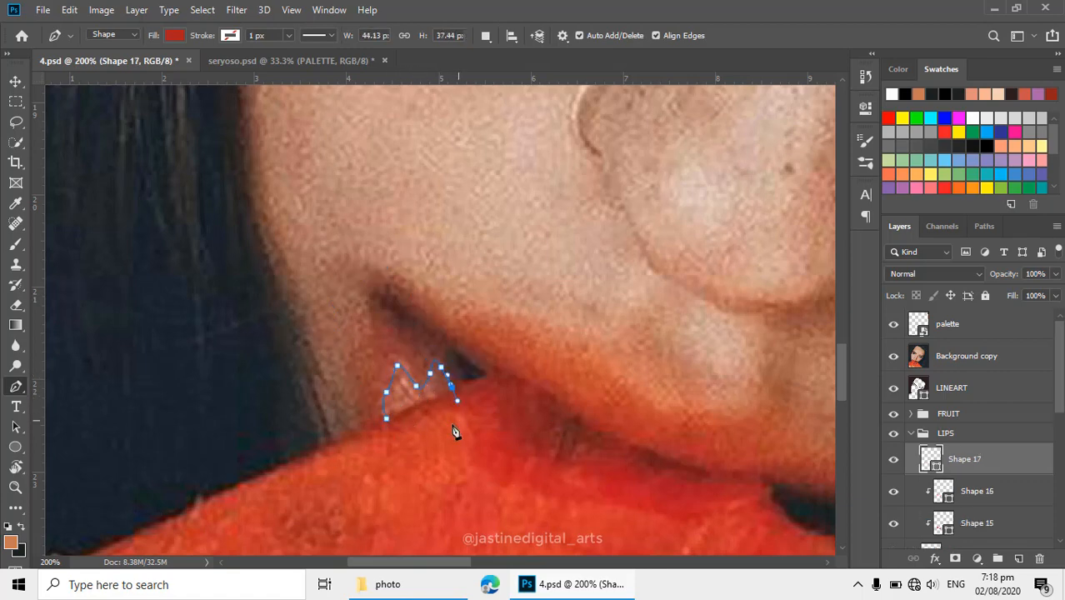
left_click(459, 417)
left_click_drag(386, 418, 415, 429)
- Hide the photo, clip the mouth-corner highlight shape to the lip BASE, and set its fill to light red e76361
left_click(894, 357)
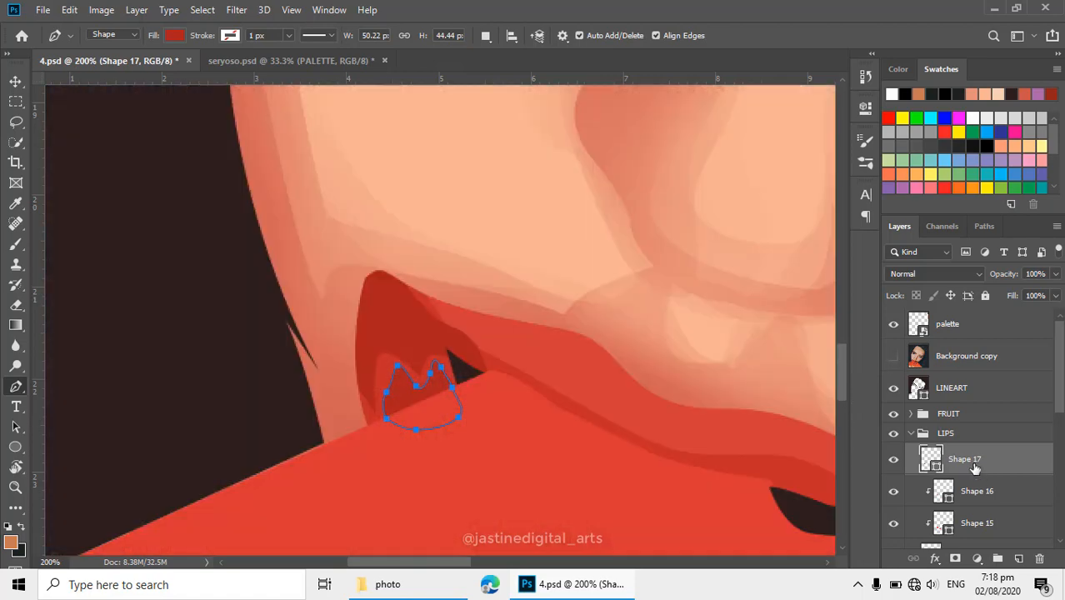
left_click(947, 472, "alt")
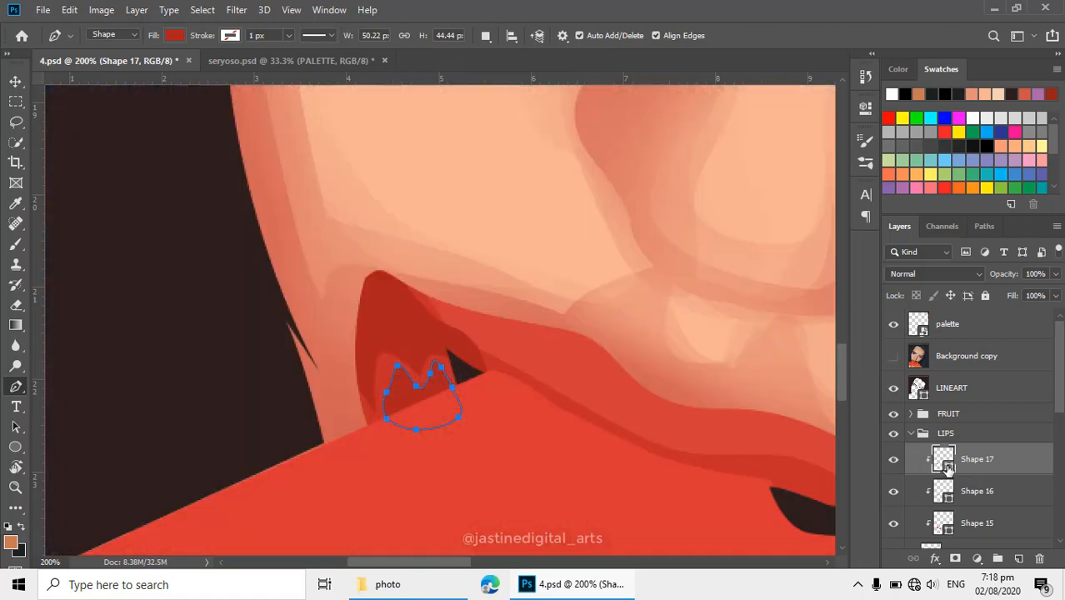
double_click(947, 469)
left_click_drag(776, 350, 768, 337)
left_click(751, 316)
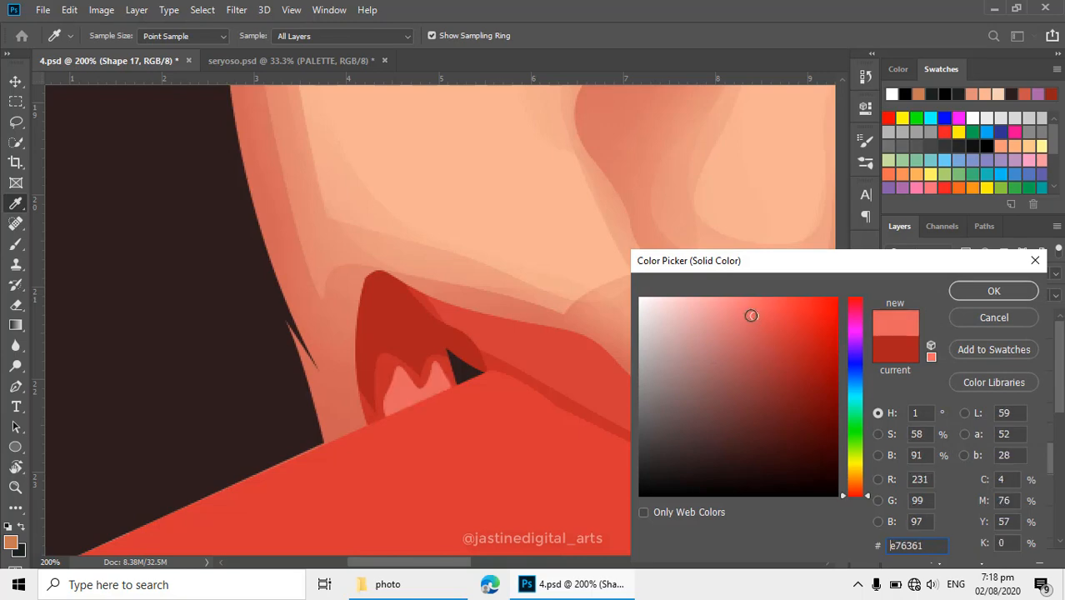
left_click(990, 290)
- Compare the whole vector portrait with the reference photo, examining the lips and the mouth corner
scroll(480, 363, "down", 3)
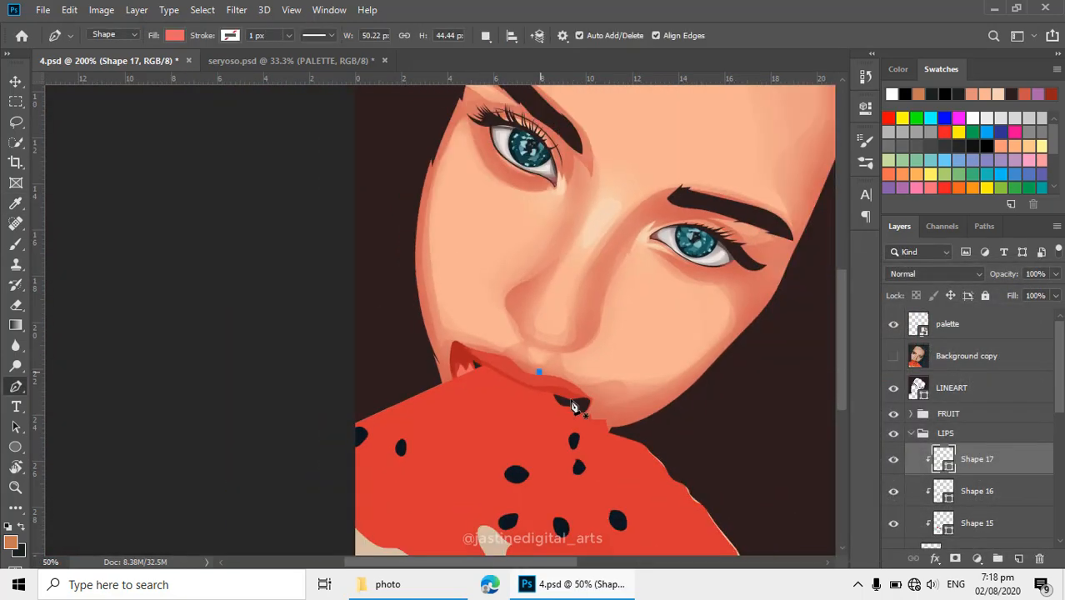
left_click(572, 405)
scroll(564, 400, "down", 2)
left_click_drag(563, 409, 590, 471)
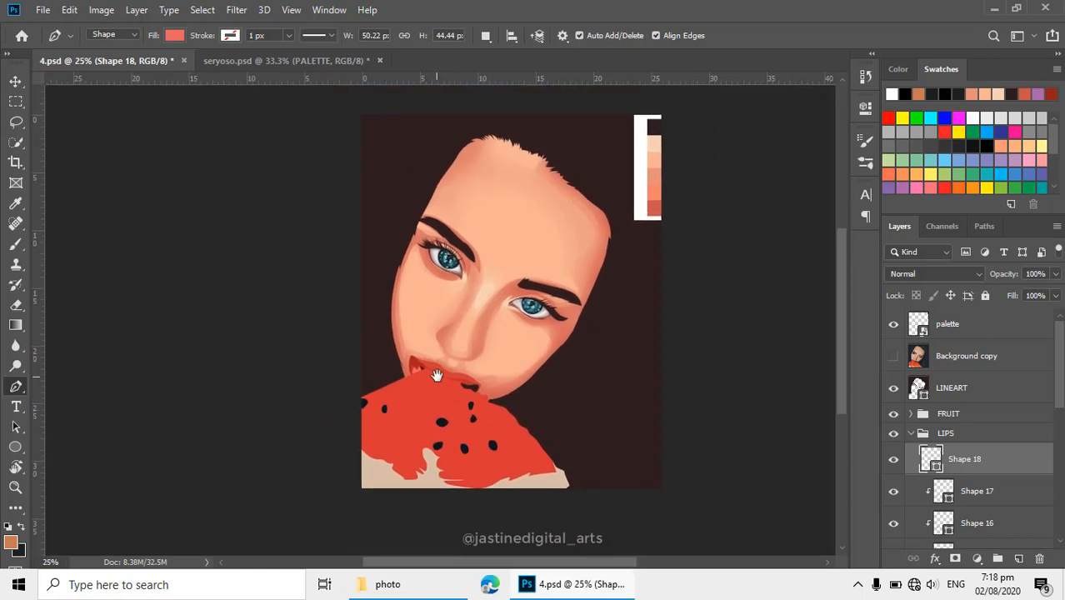
scroll(459, 372, "up", 2)
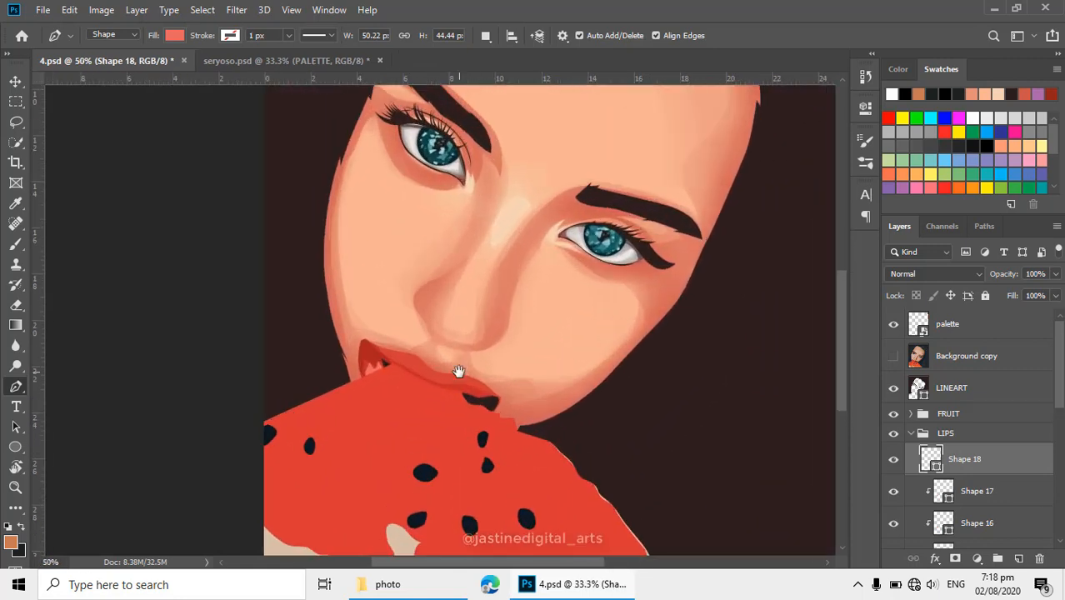
left_click_drag(427, 372, 448, 394)
scroll(413, 372, "down", 1)
left_click(894, 356)
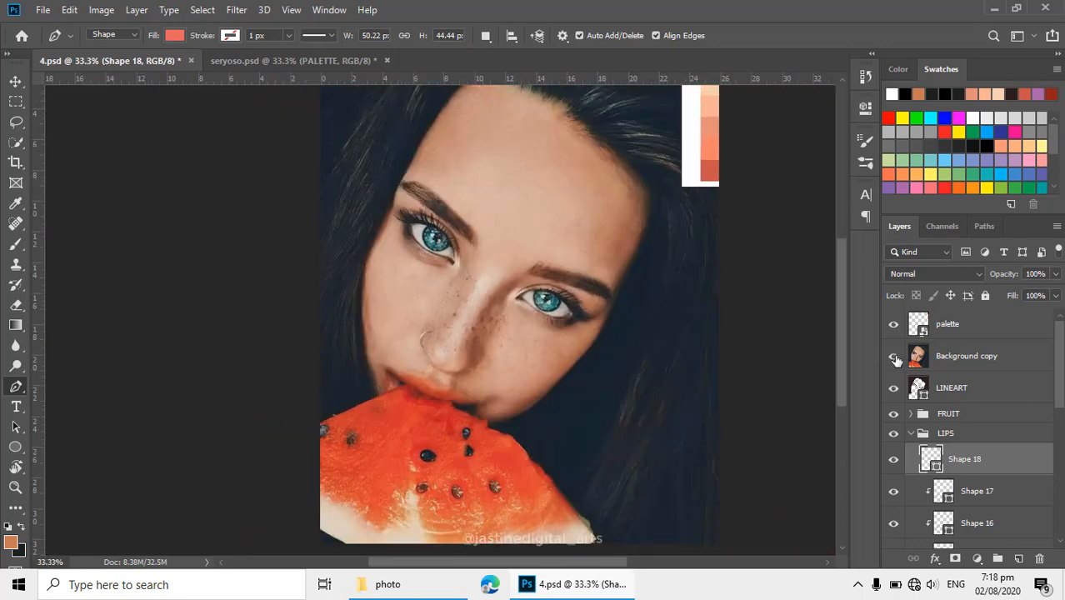
left_click(894, 356)
left_click(894, 356)
left_click(894, 358)
left_click(894, 358)
left_click(894, 358)
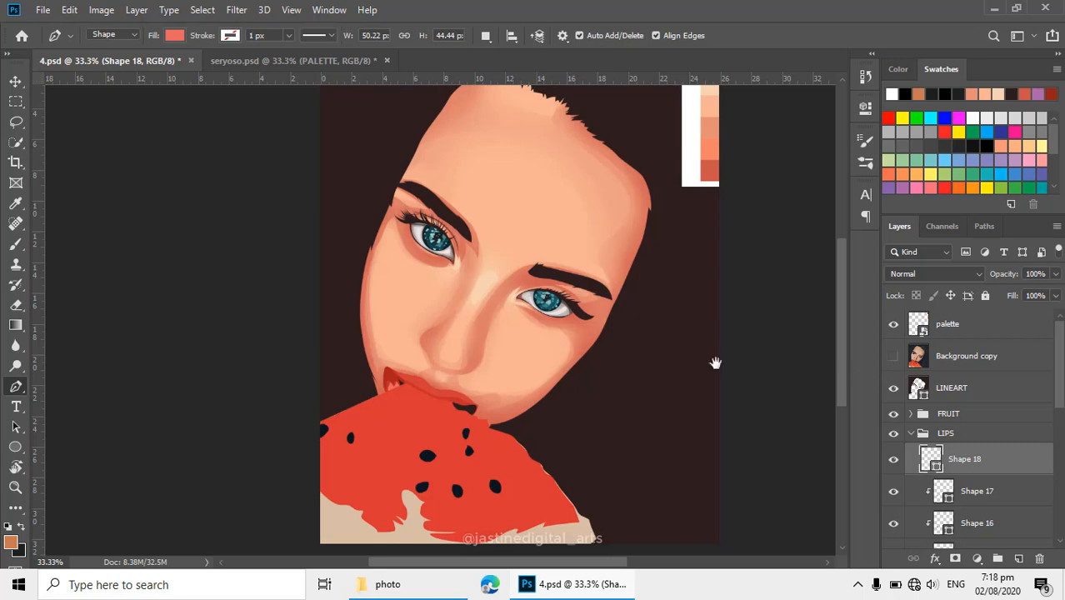
left_click_drag(545, 375, 573, 331)
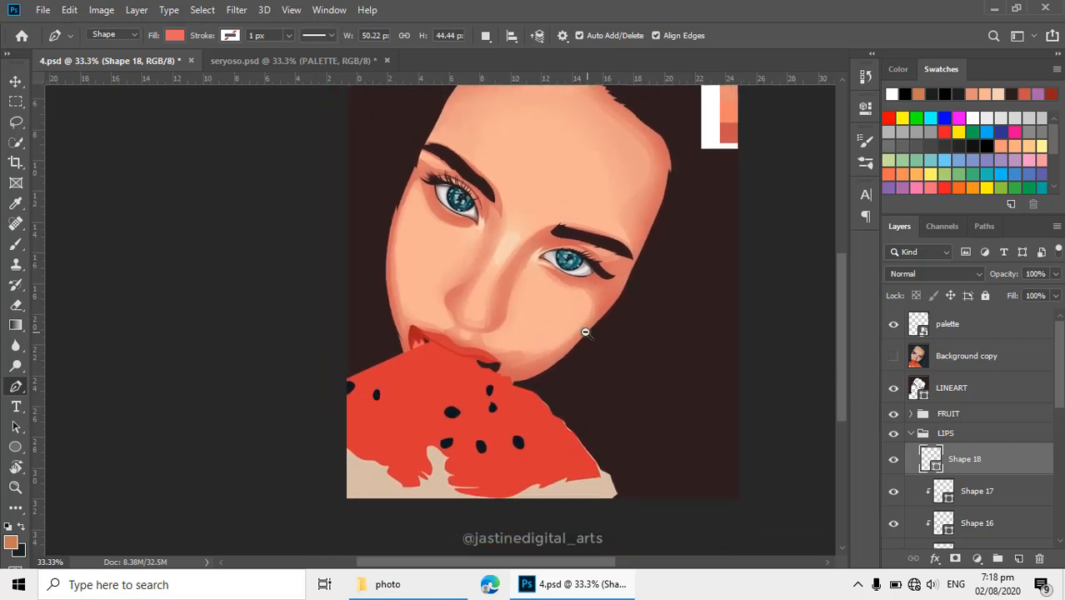
left_click(585, 332, "ctrl+alt")
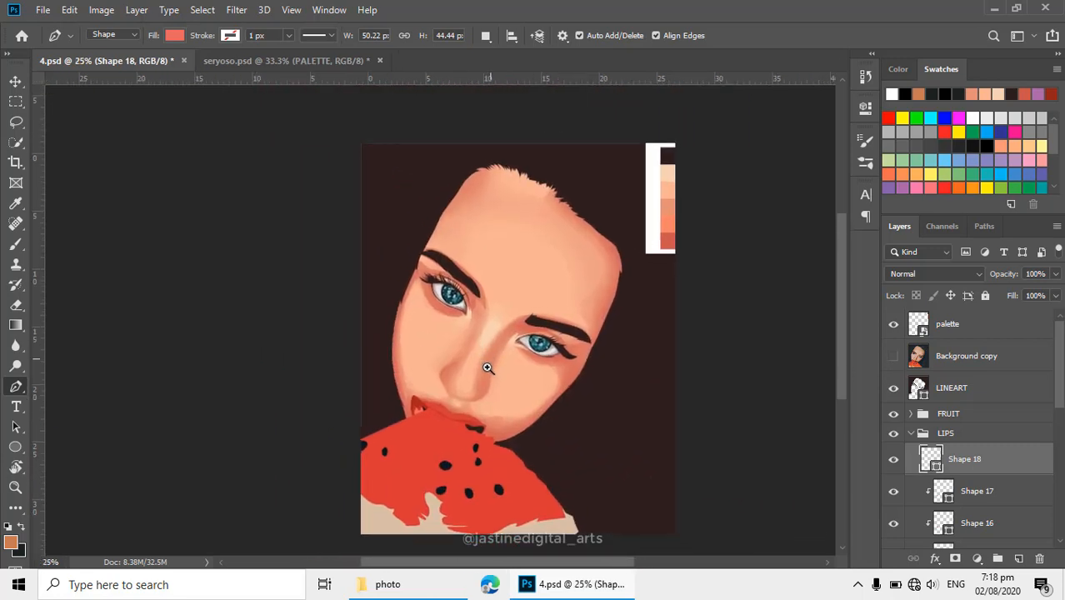
- Clip Shape 18 to the lip BASE, then add a layer mask to Shape 15 and softly erase the shadow along the lip's far end
left_click(487, 368, "ctrl")
left_click_drag(537, 340, 485, 345)
left_click(511, 321, "ctrl")
left_click(440, 362, "ctrl")
left_click(440, 362, "ctrl")
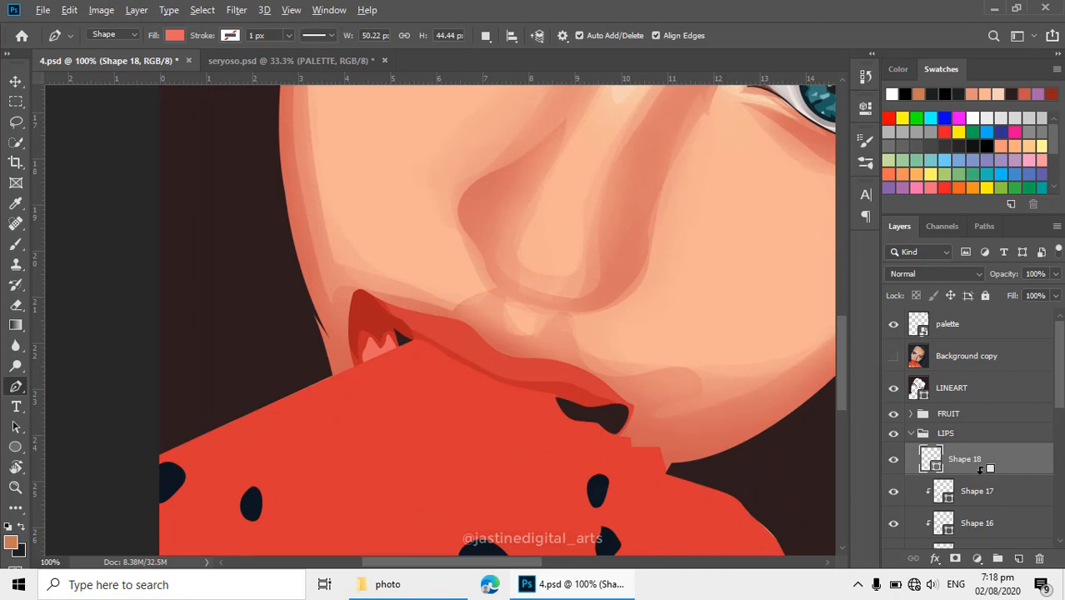
scroll(959, 450, "down", 4)
left_click(967, 427)
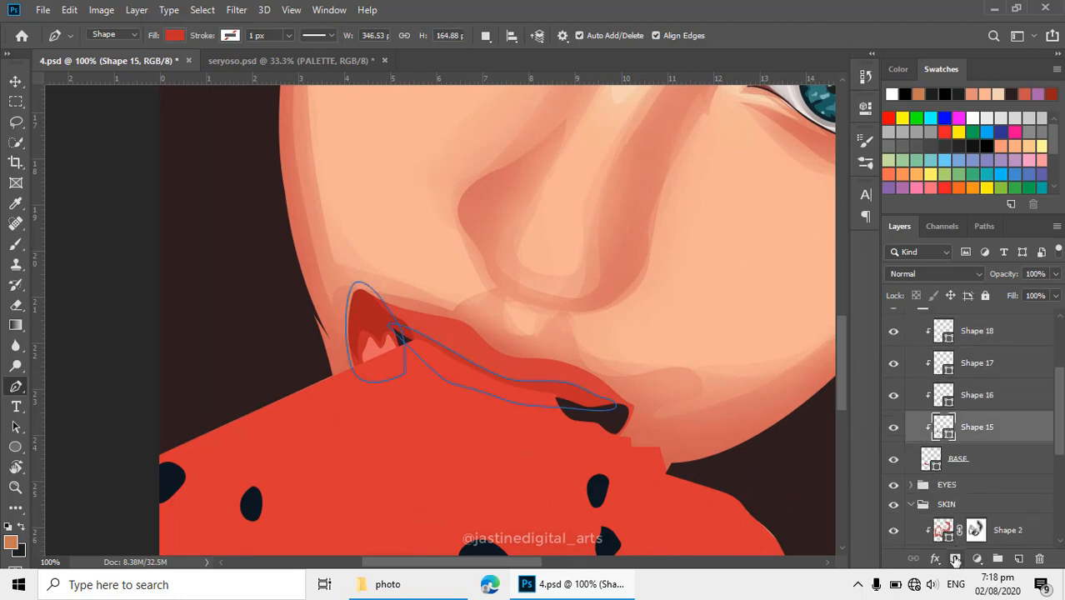
left_click(956, 558)
key("e")
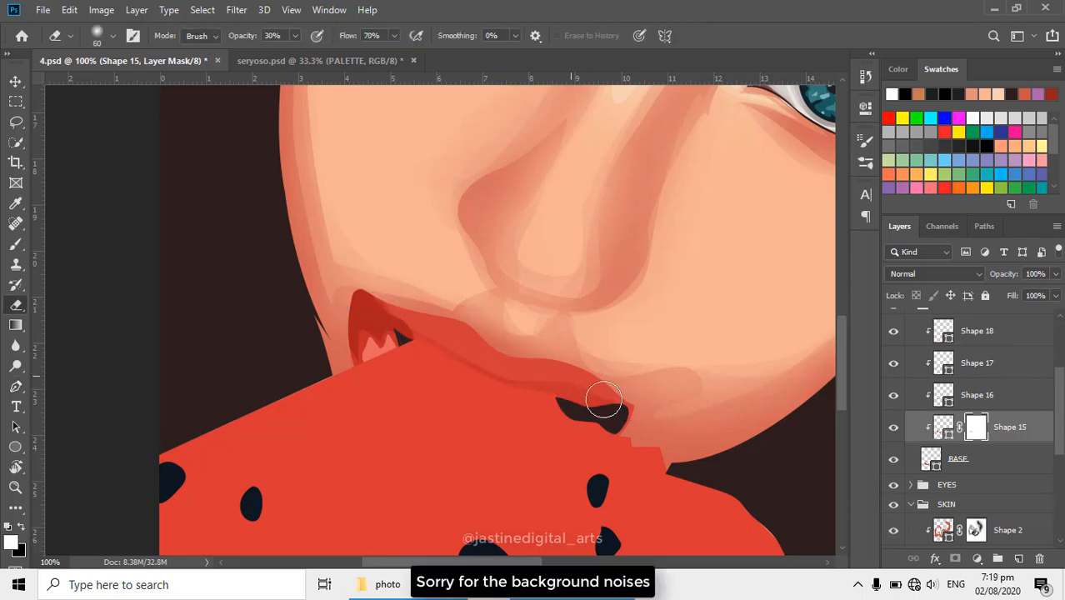
left_click_drag(604, 400, 631, 408)
- Add layer masks to Shape 16 and Shape 17 and softly erase their edges inside the mouth corner
left_click(946, 405)
left_click(955, 560)
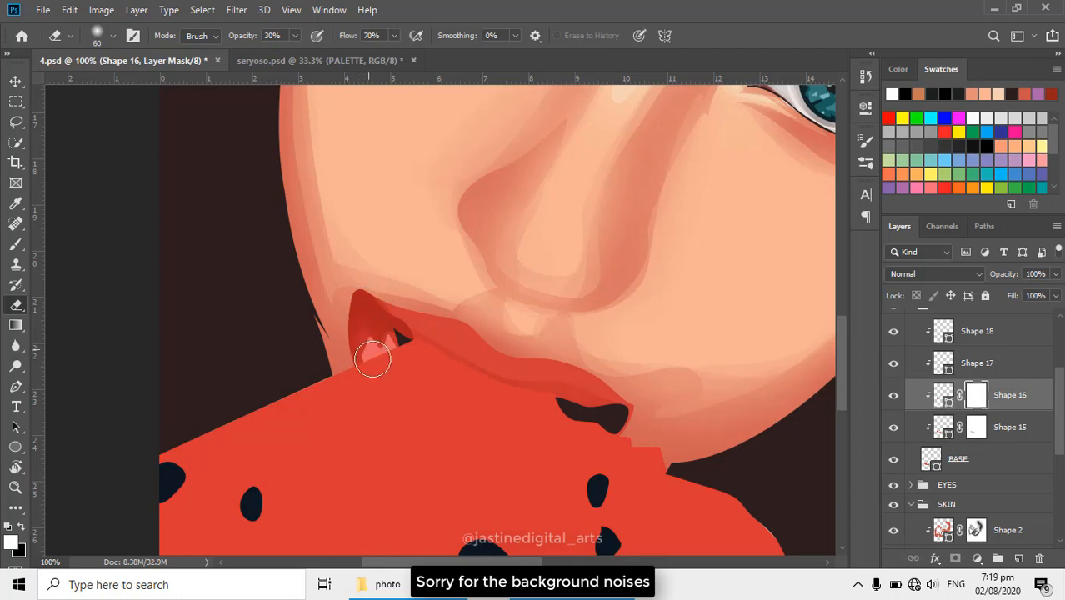
left_click(939, 368)
left_click(955, 559)
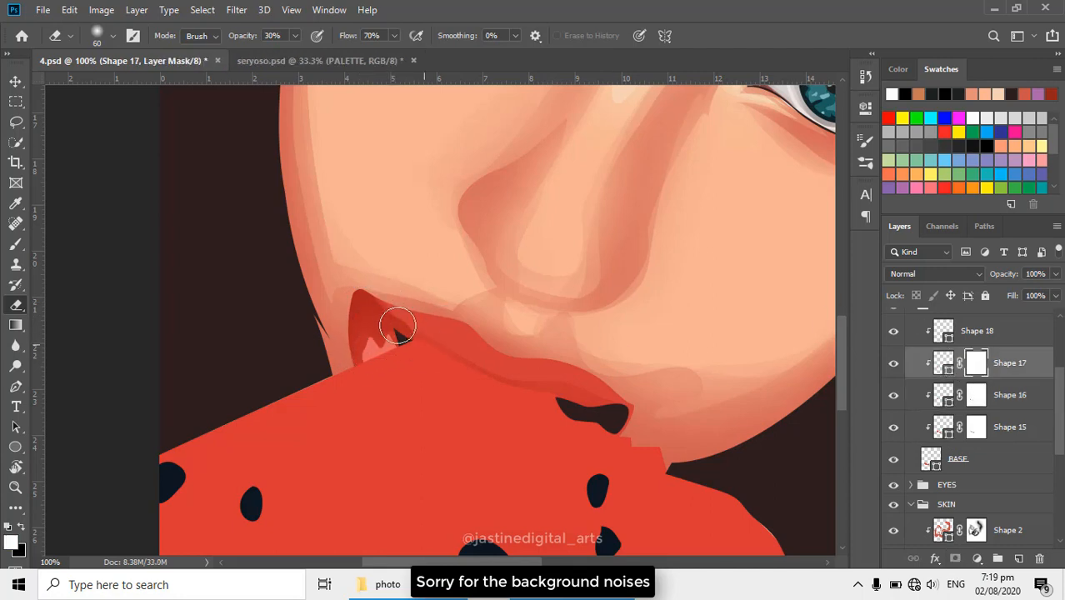
left_click_drag(350, 336, 370, 333)
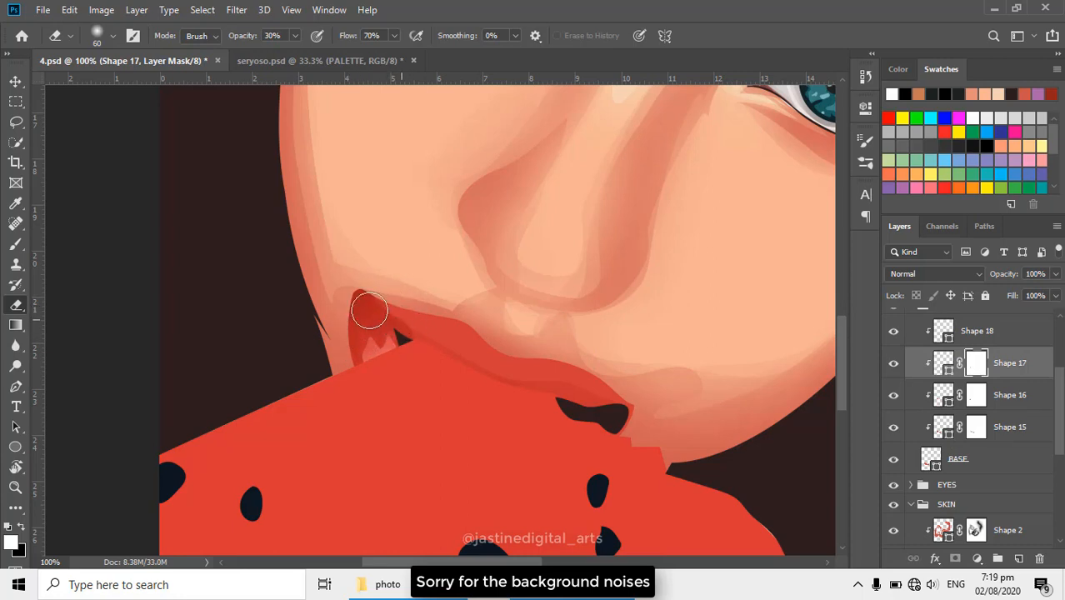
- Add a layer mask to Shape 18 and make soft eraser strokes on it across the mouth-corner highlight
left_click(950, 334)
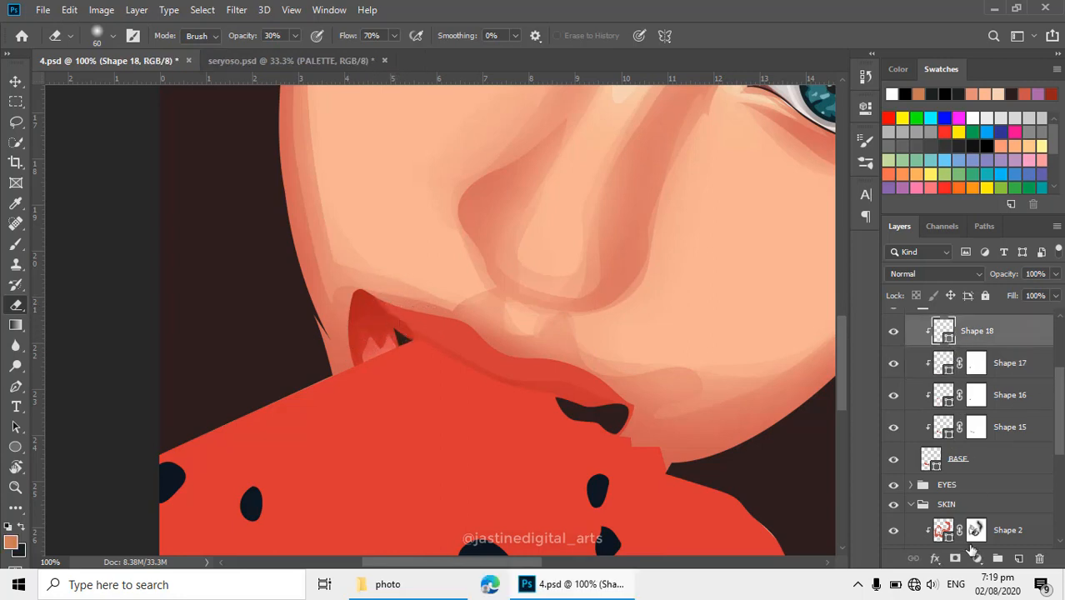
left_click(955, 559)
left_click_drag(382, 354, 339, 354)
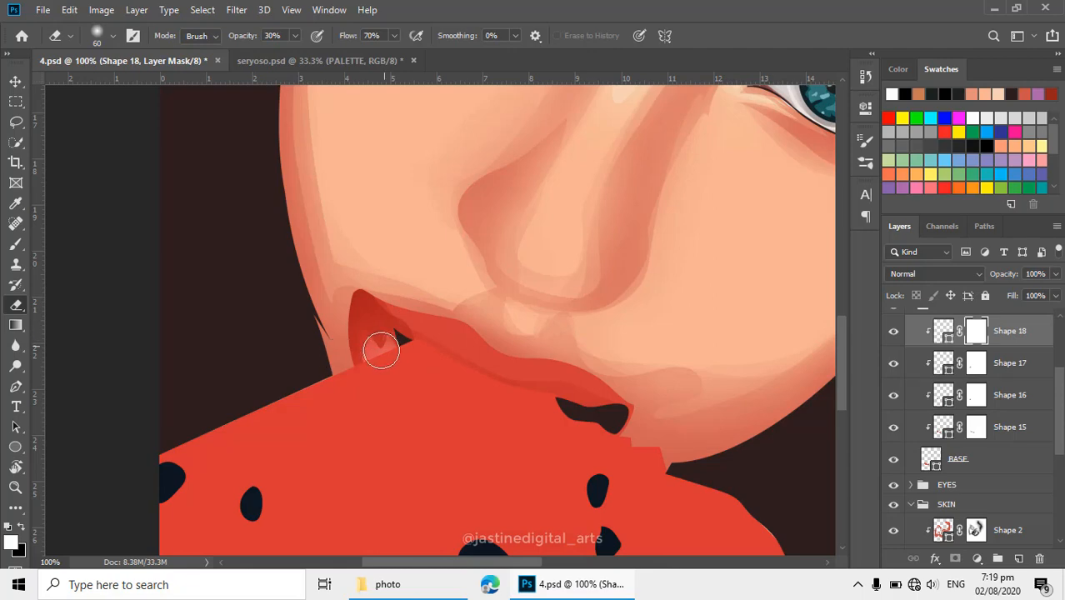
- Compare the blended lips with the reference photo at full-portrait view by briefly showing the photo
scroll(437, 354, "down", 2)
mouse_move(438, 392)
left_mouse_down()
mouse_move(444, 434)
mouse_move(430, 434)
mouse_move(423, 381)
mouse_move(411, 388)
mouse_move(452, 367)
left_mouse_up()
scroll(431, 401, "up", 1)
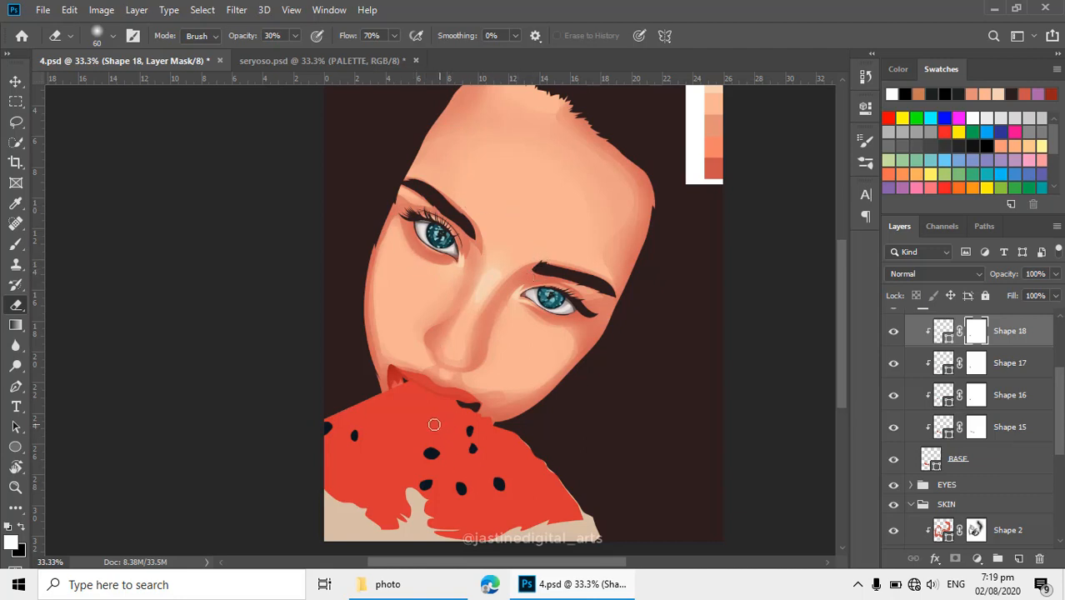
scroll(945, 389, "up", 4)
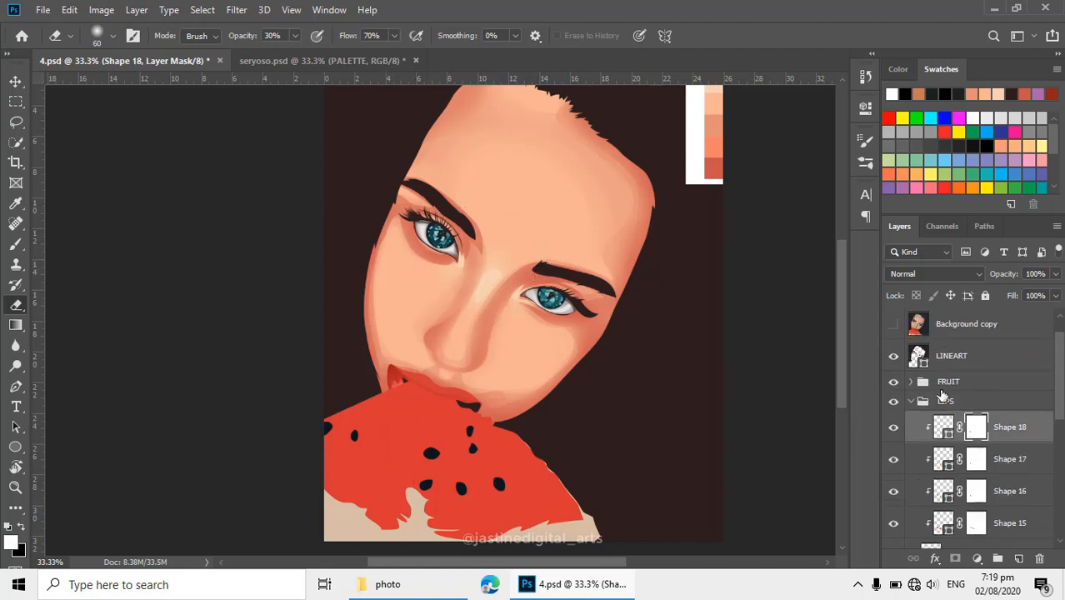
left_click(892, 357)
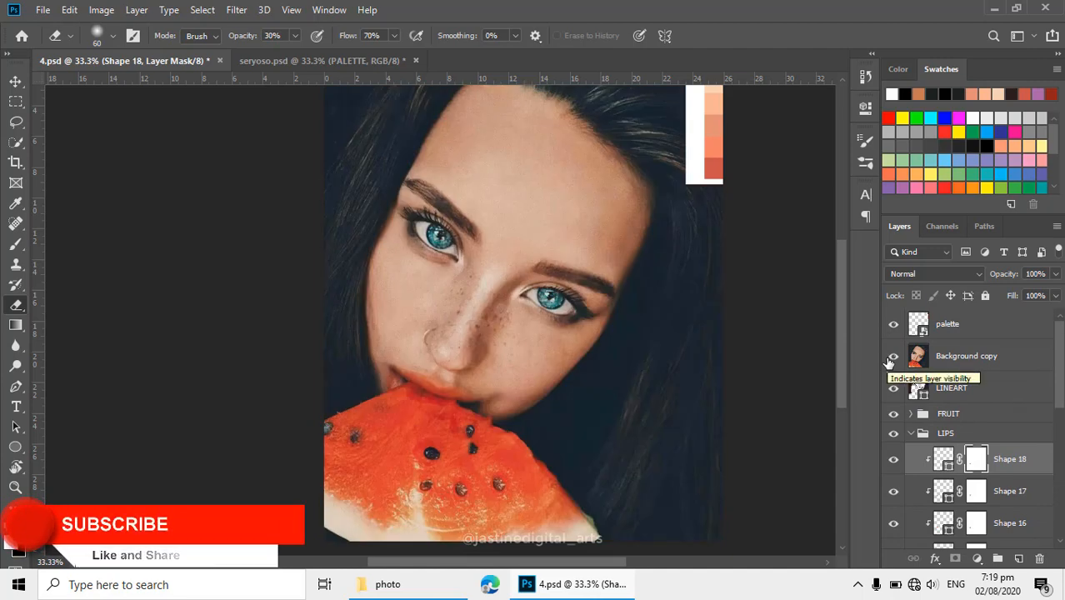
left_click(892, 357)
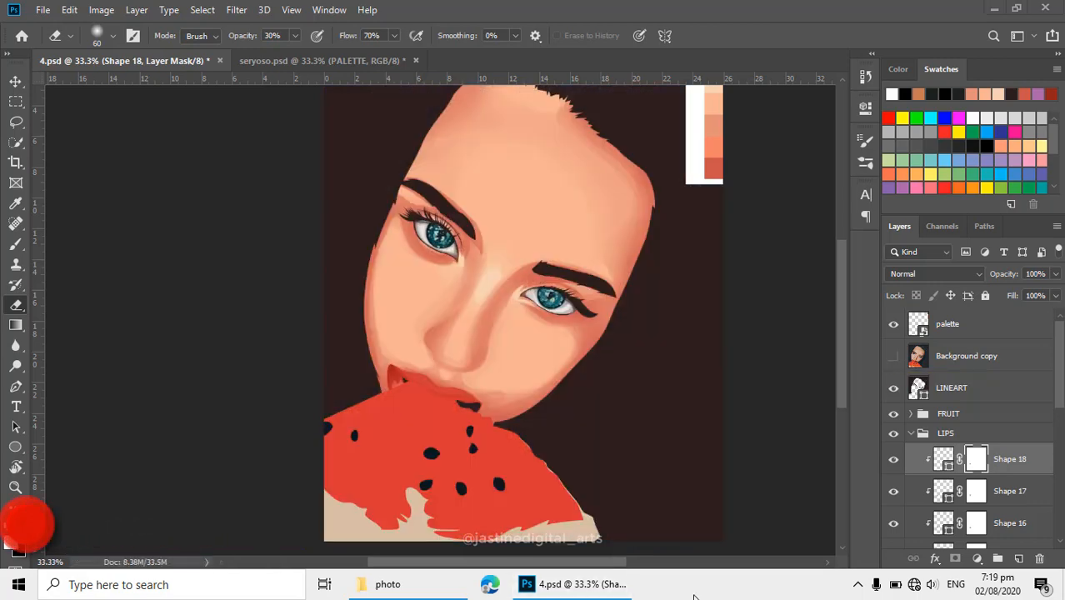